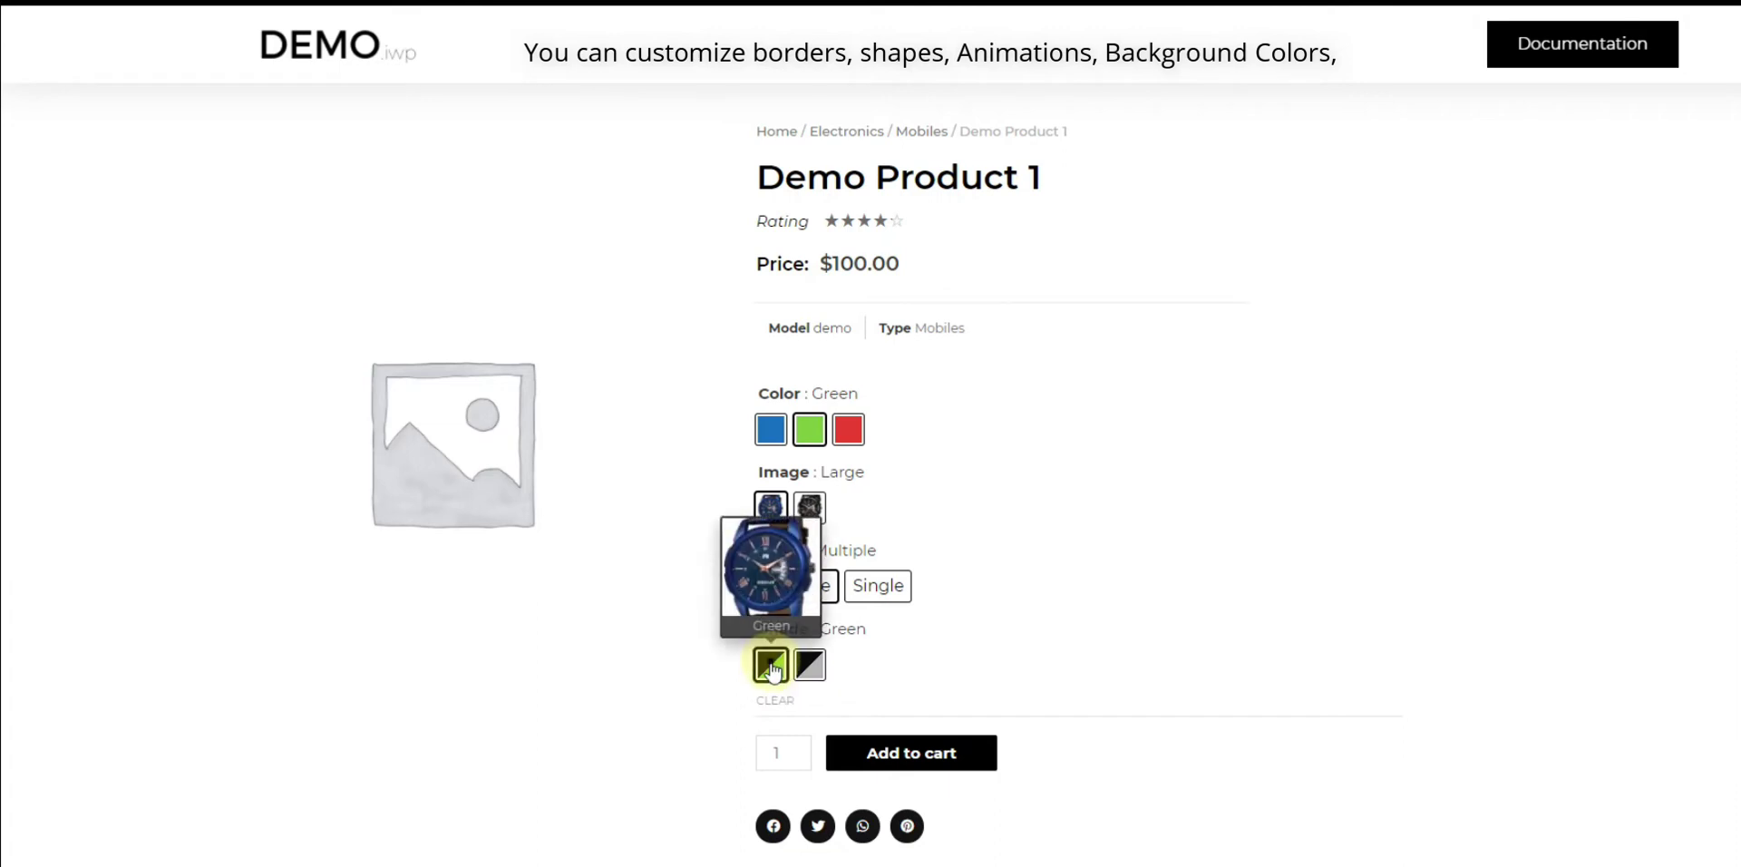
# - Choose the Single label and the Blue color for Demo Product 1, and clear all selected variations
pyautogui.click(878, 585)
pyautogui.click(769, 433)
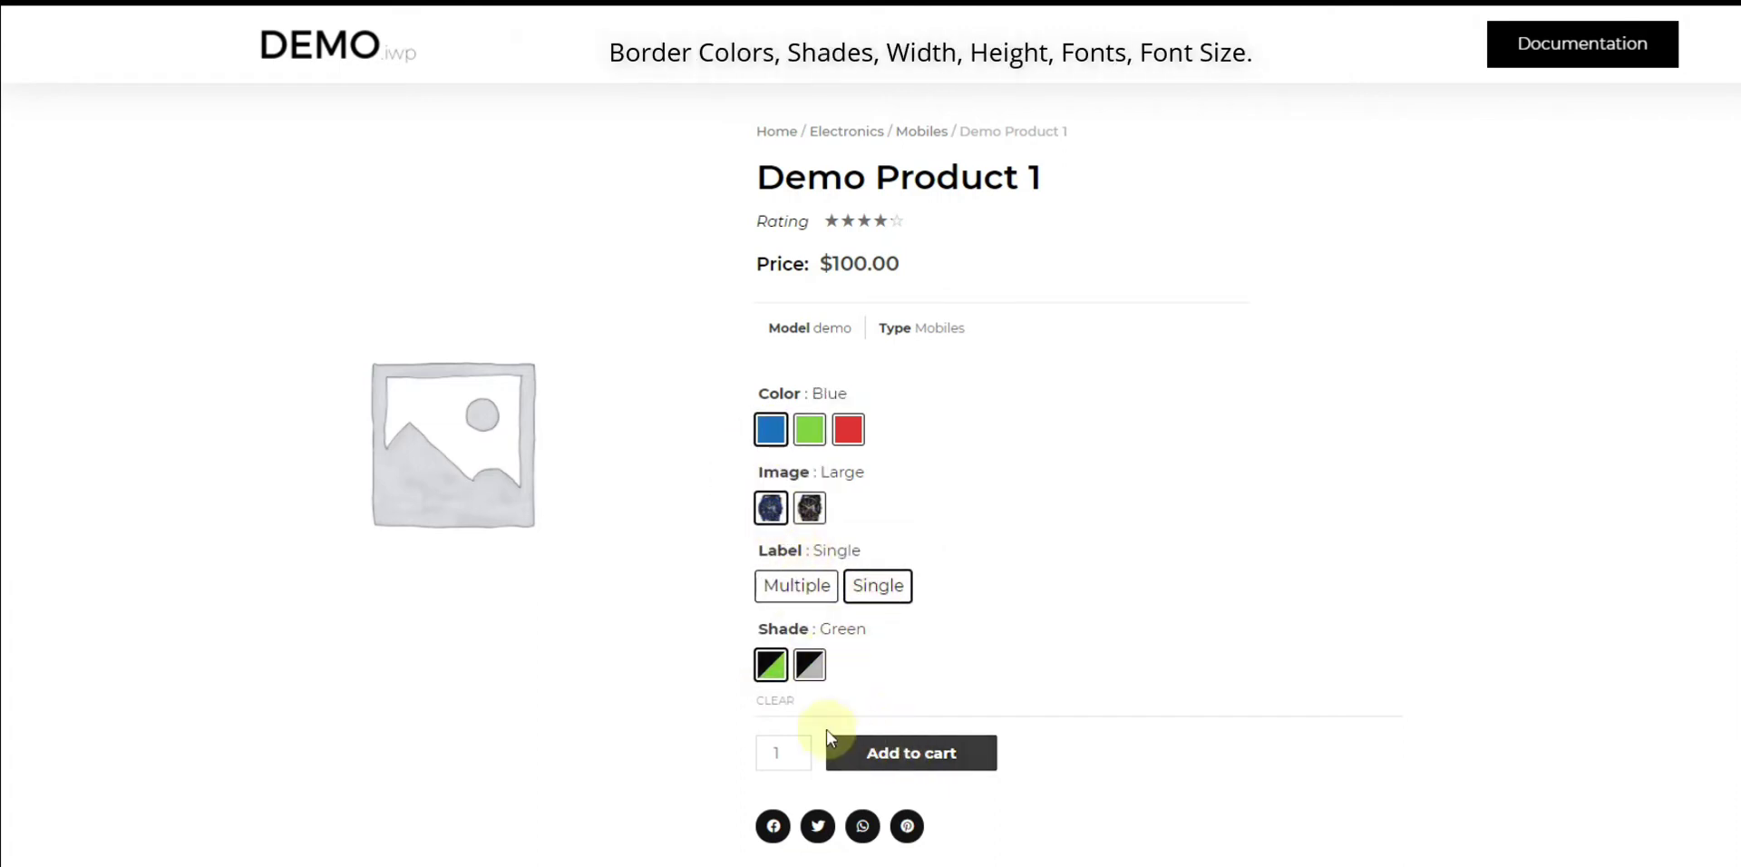
pyautogui.click(782, 710)
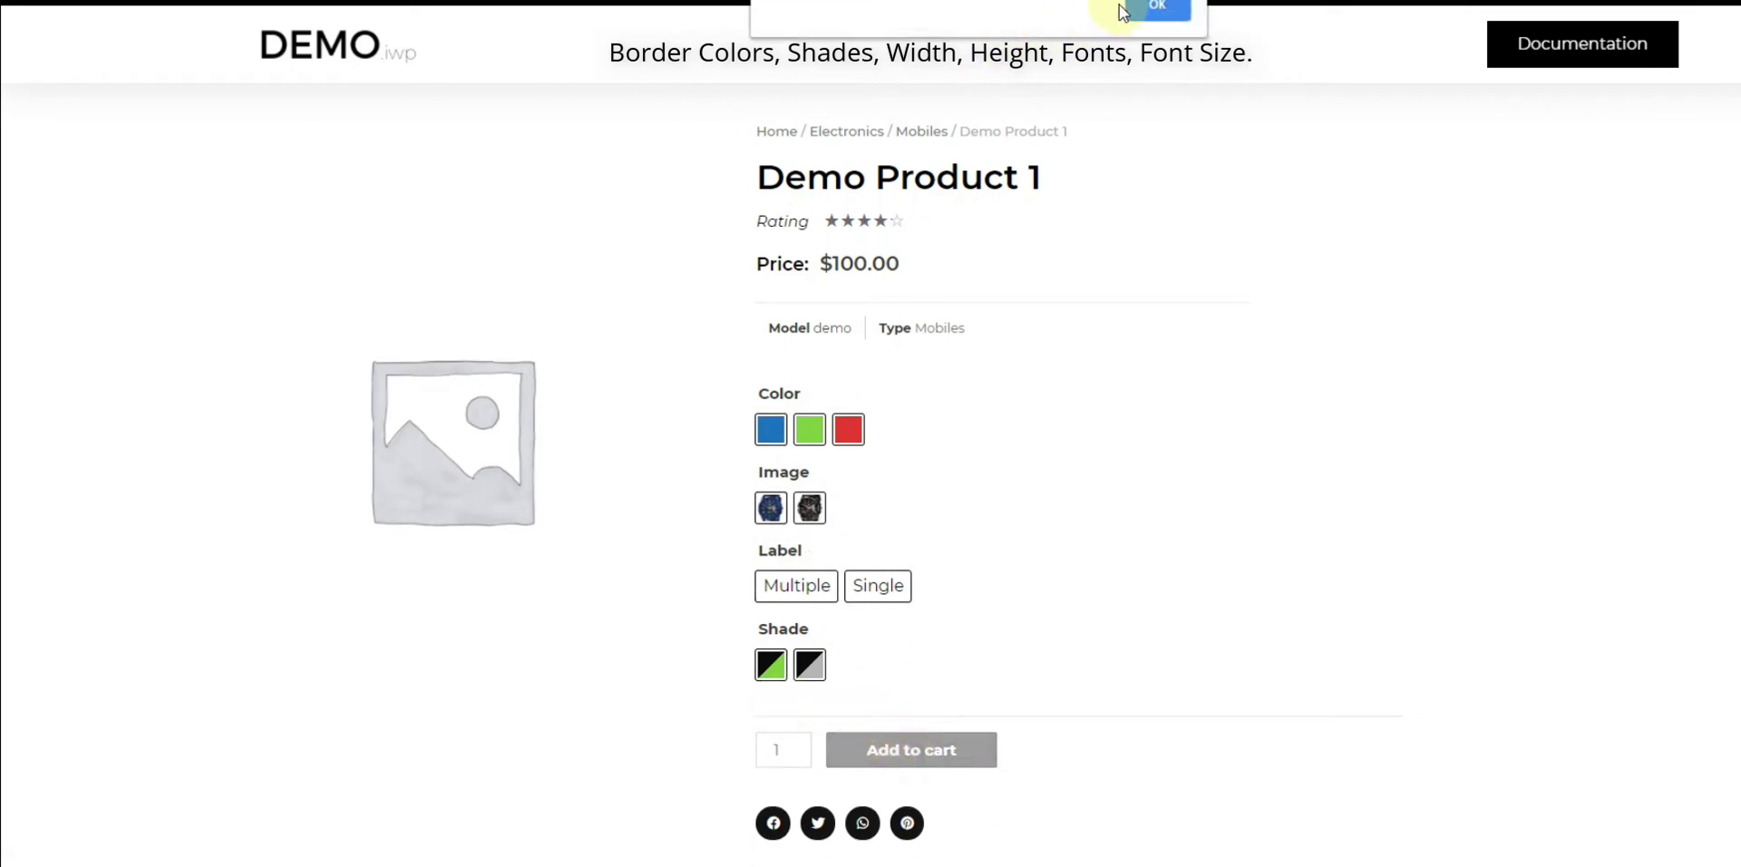
# - Try the Blue color, Small image, Multiple label and Grey shade on Demo Product 1, and clear the selection again
pyautogui.click(770, 429)
pyautogui.click(809, 508)
pyautogui.click(796, 585)
pyautogui.click(809, 664)
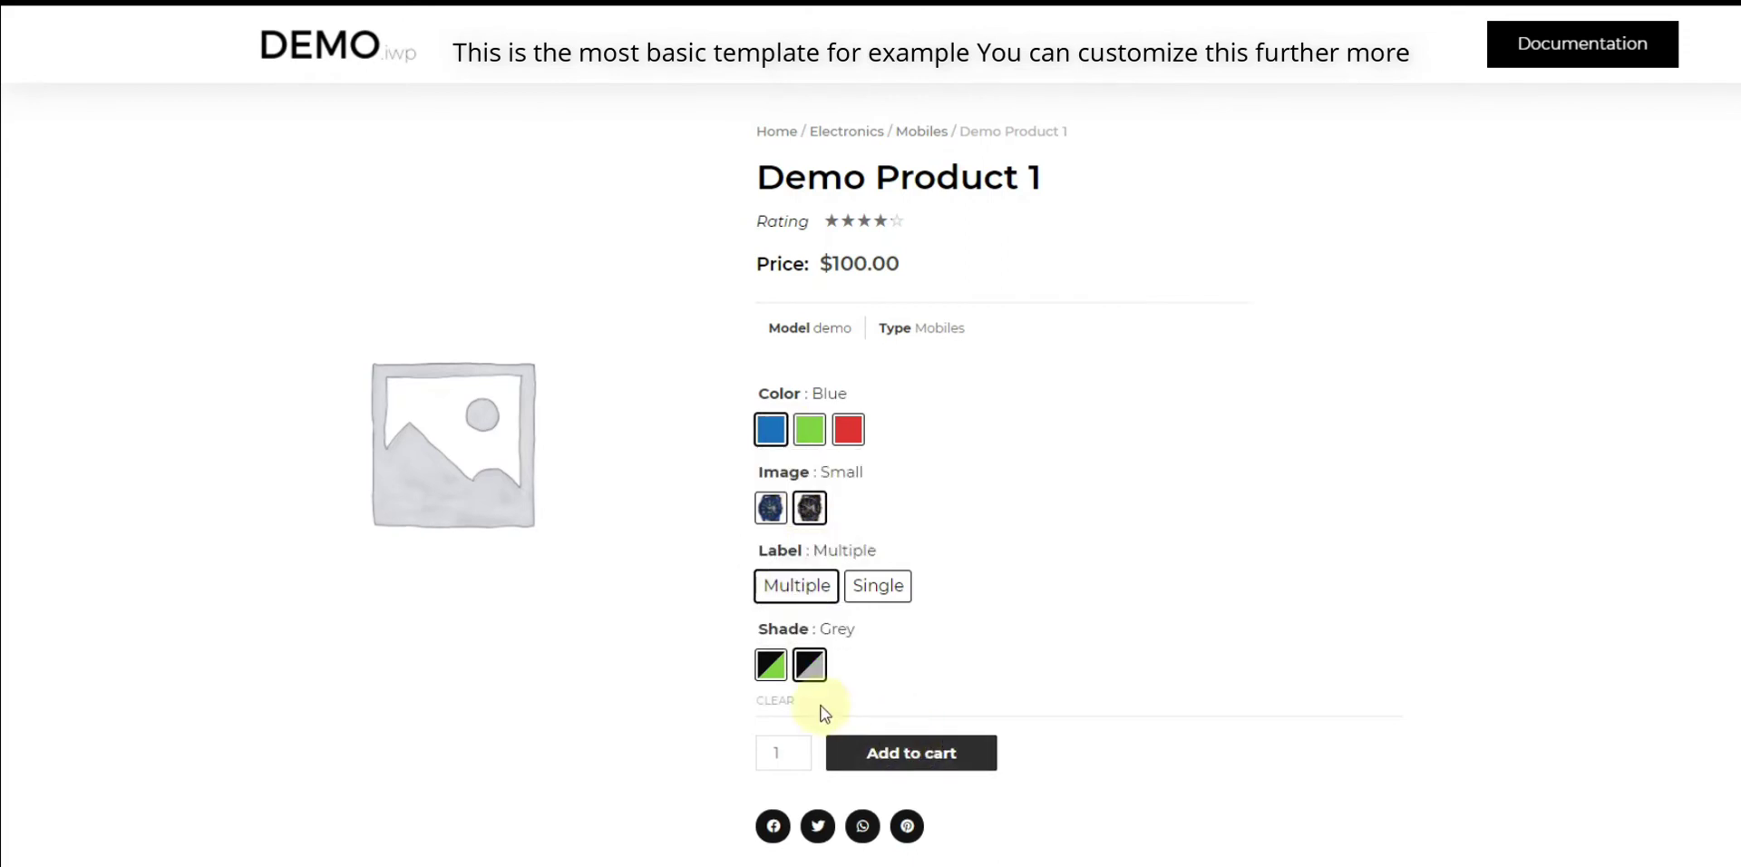
pyautogui.click(775, 702)
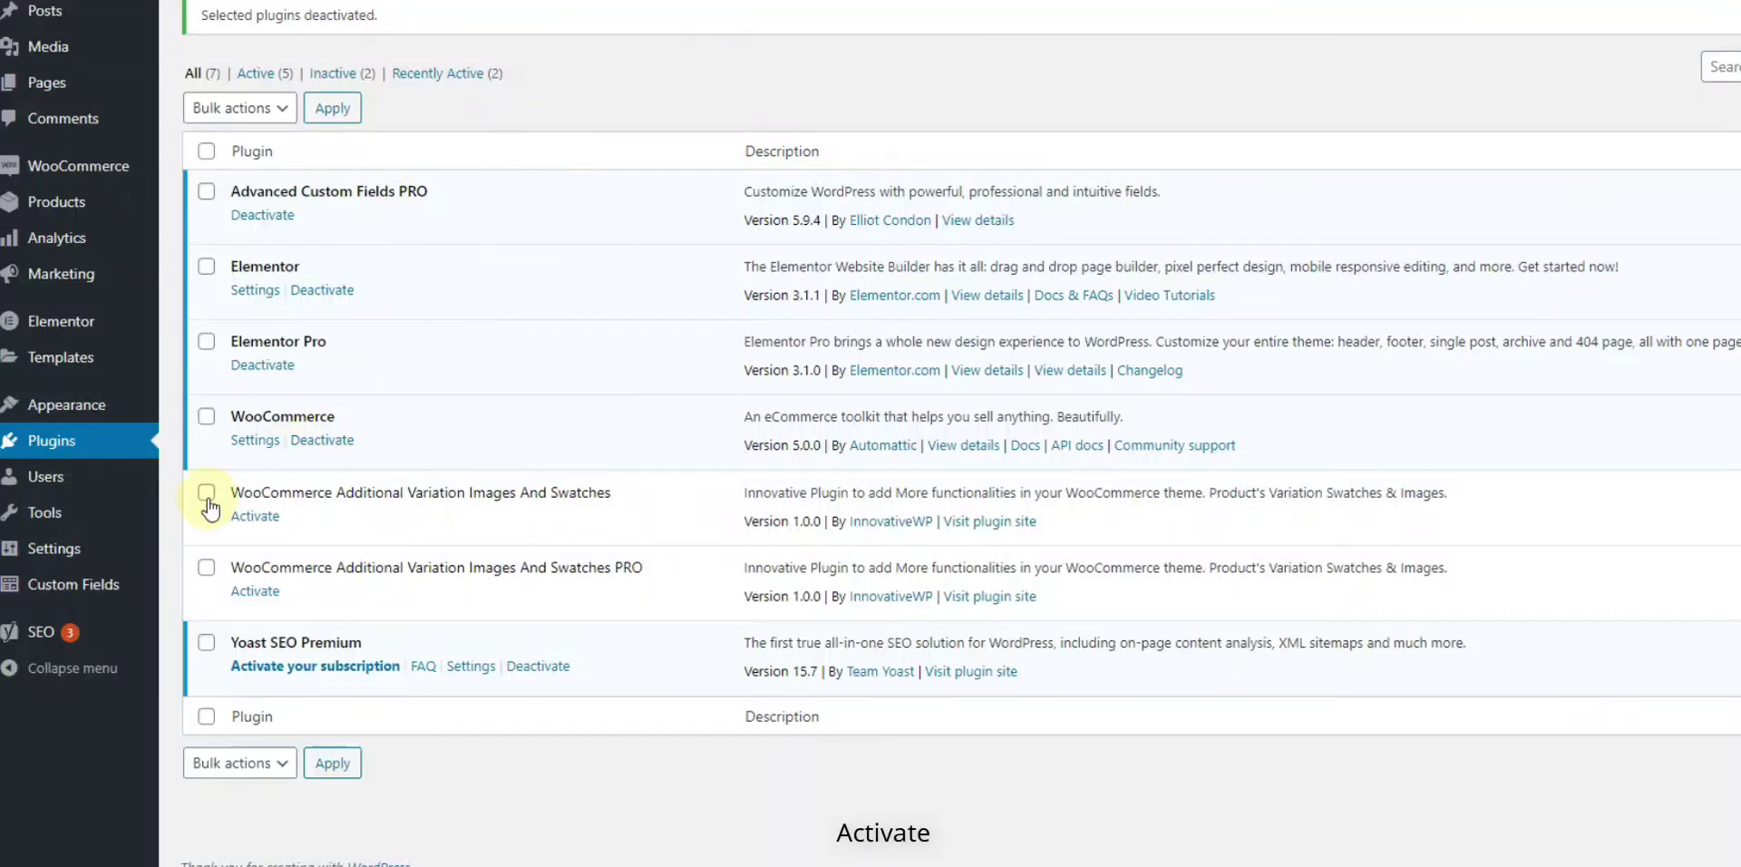
# - Bulk-activate the WooCommerce Additional Variation Images And Swatches plugin and its PRO version
pyautogui.click(207, 492)
pyautogui.click(207, 571)
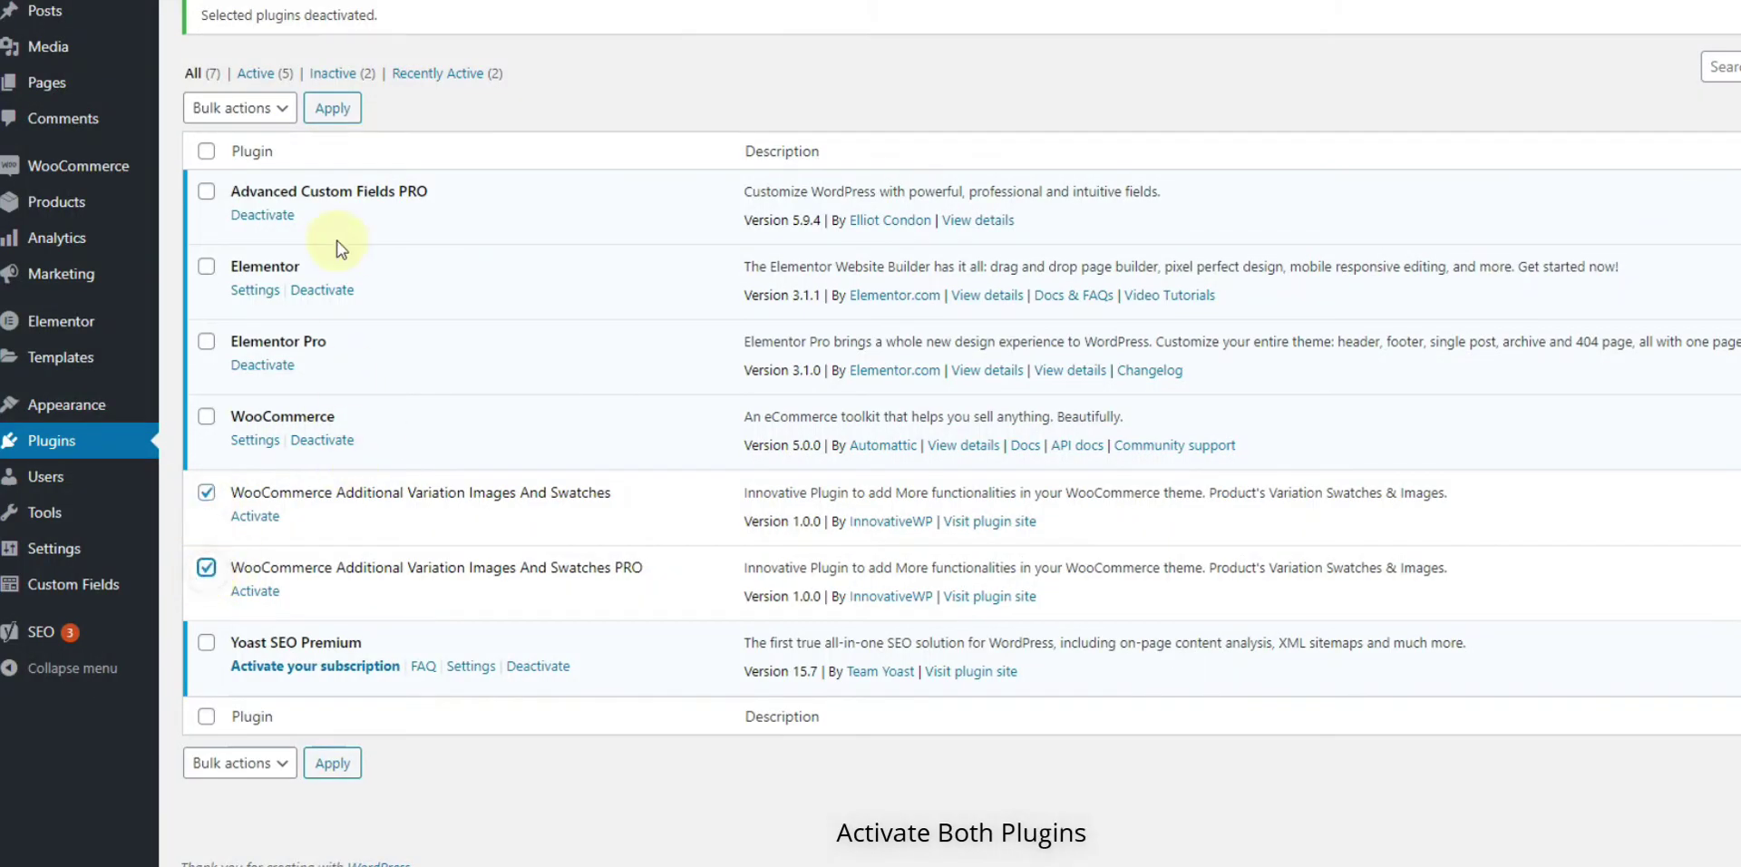
pyautogui.click(263, 108)
pyautogui.click(236, 156)
pyautogui.click(332, 108)
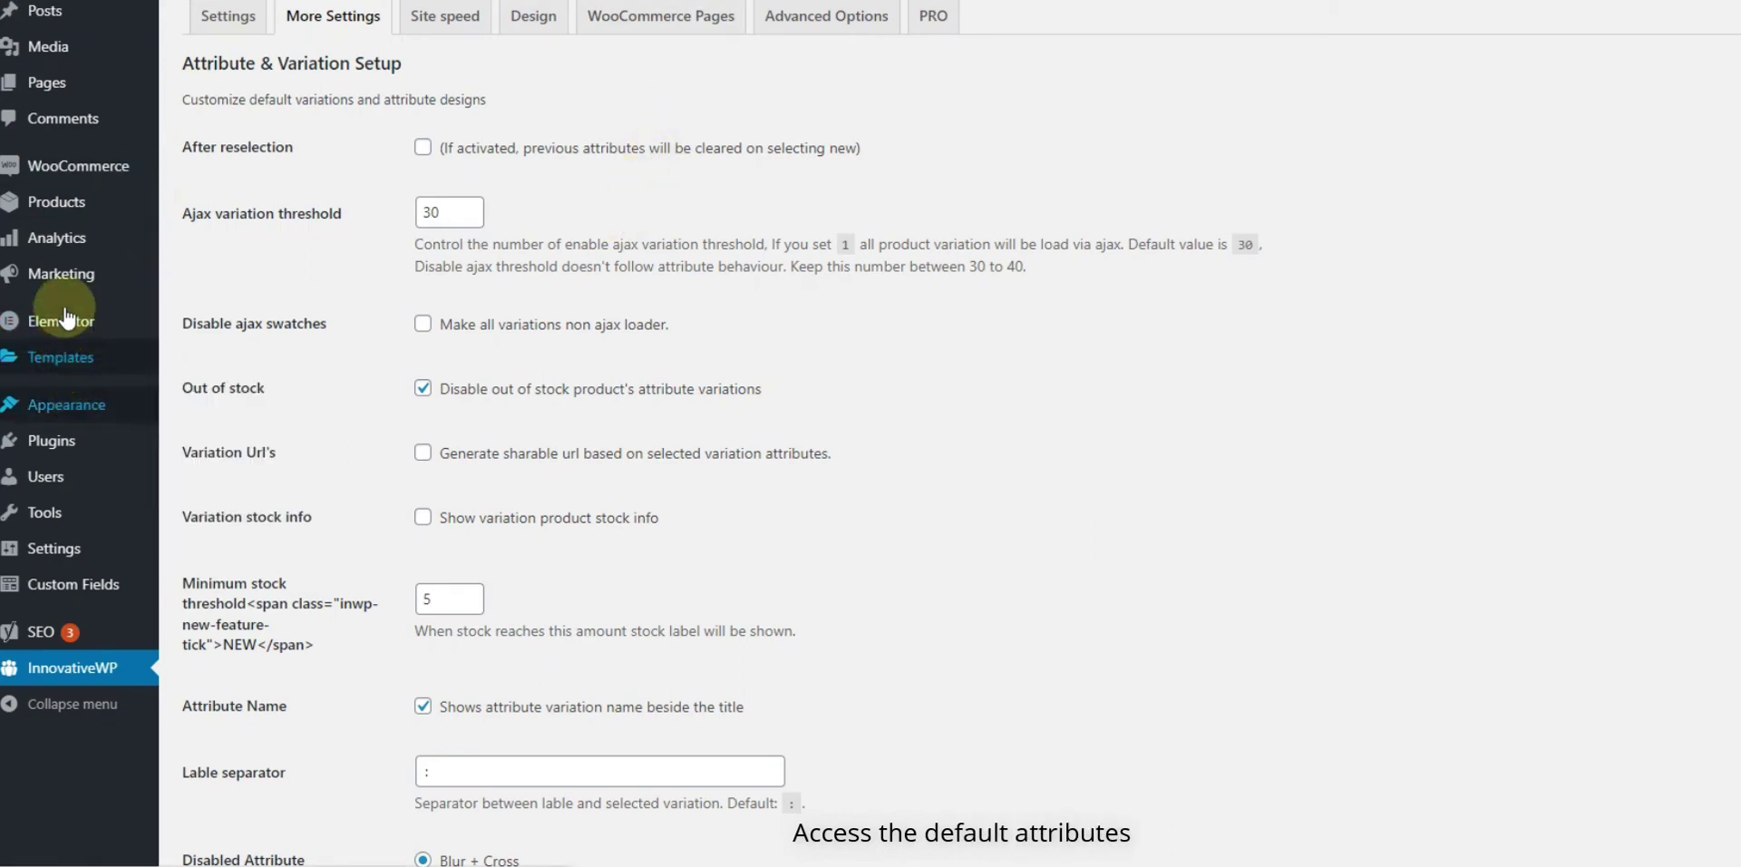
# - Open the list of WooCommerce product attributes
pyautogui.moveTo(41, 201)
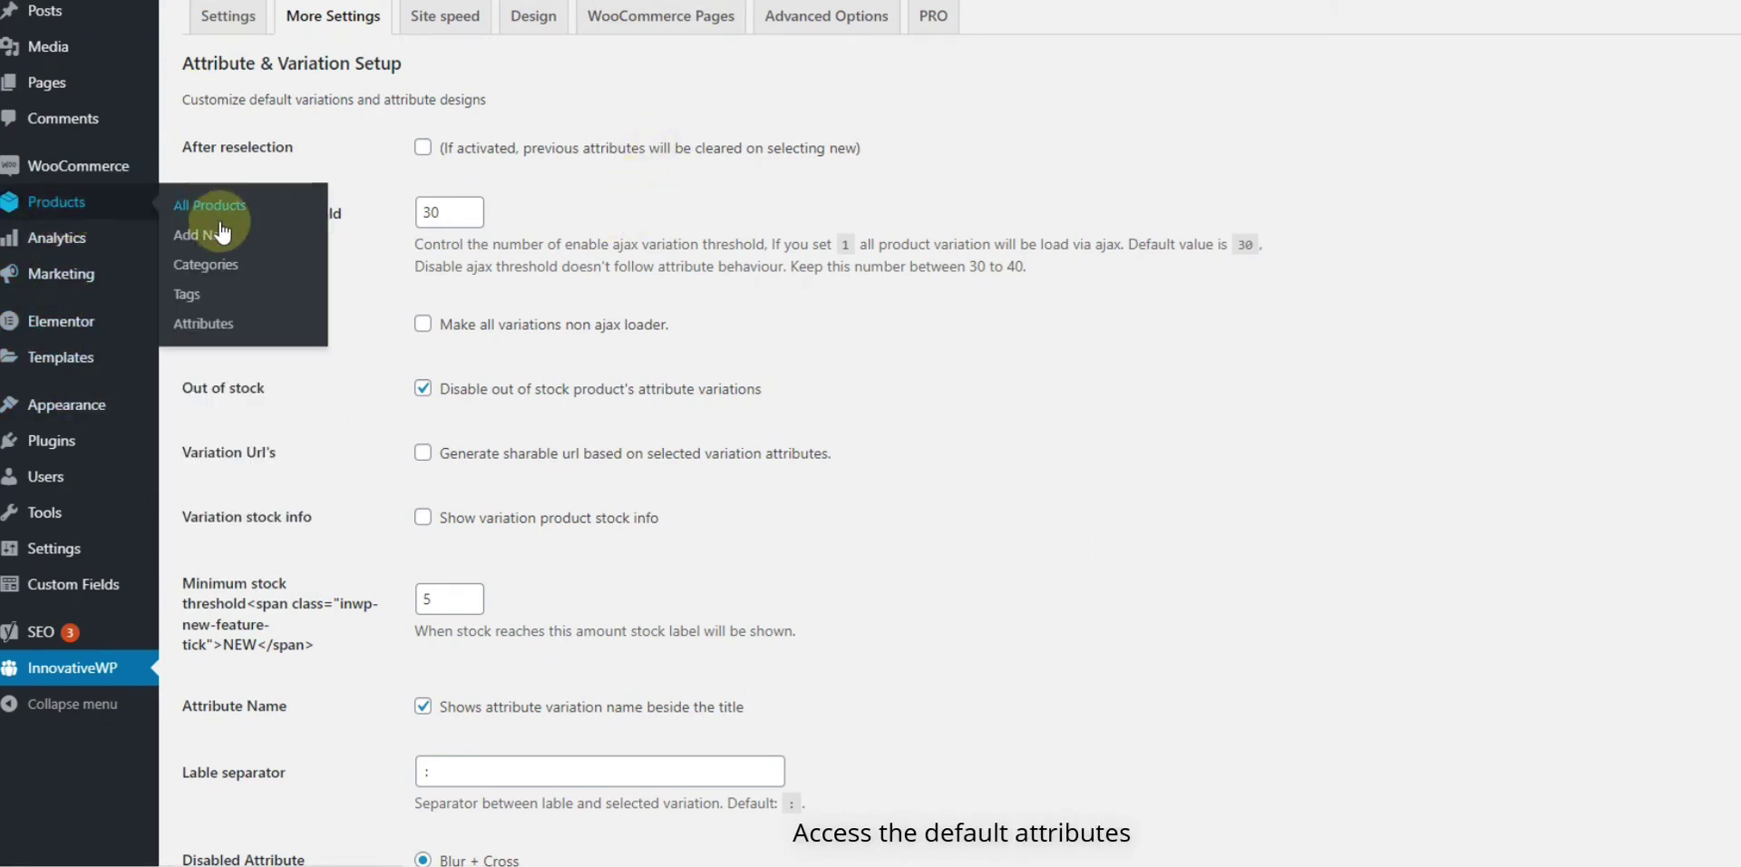
pyautogui.click(213, 328)
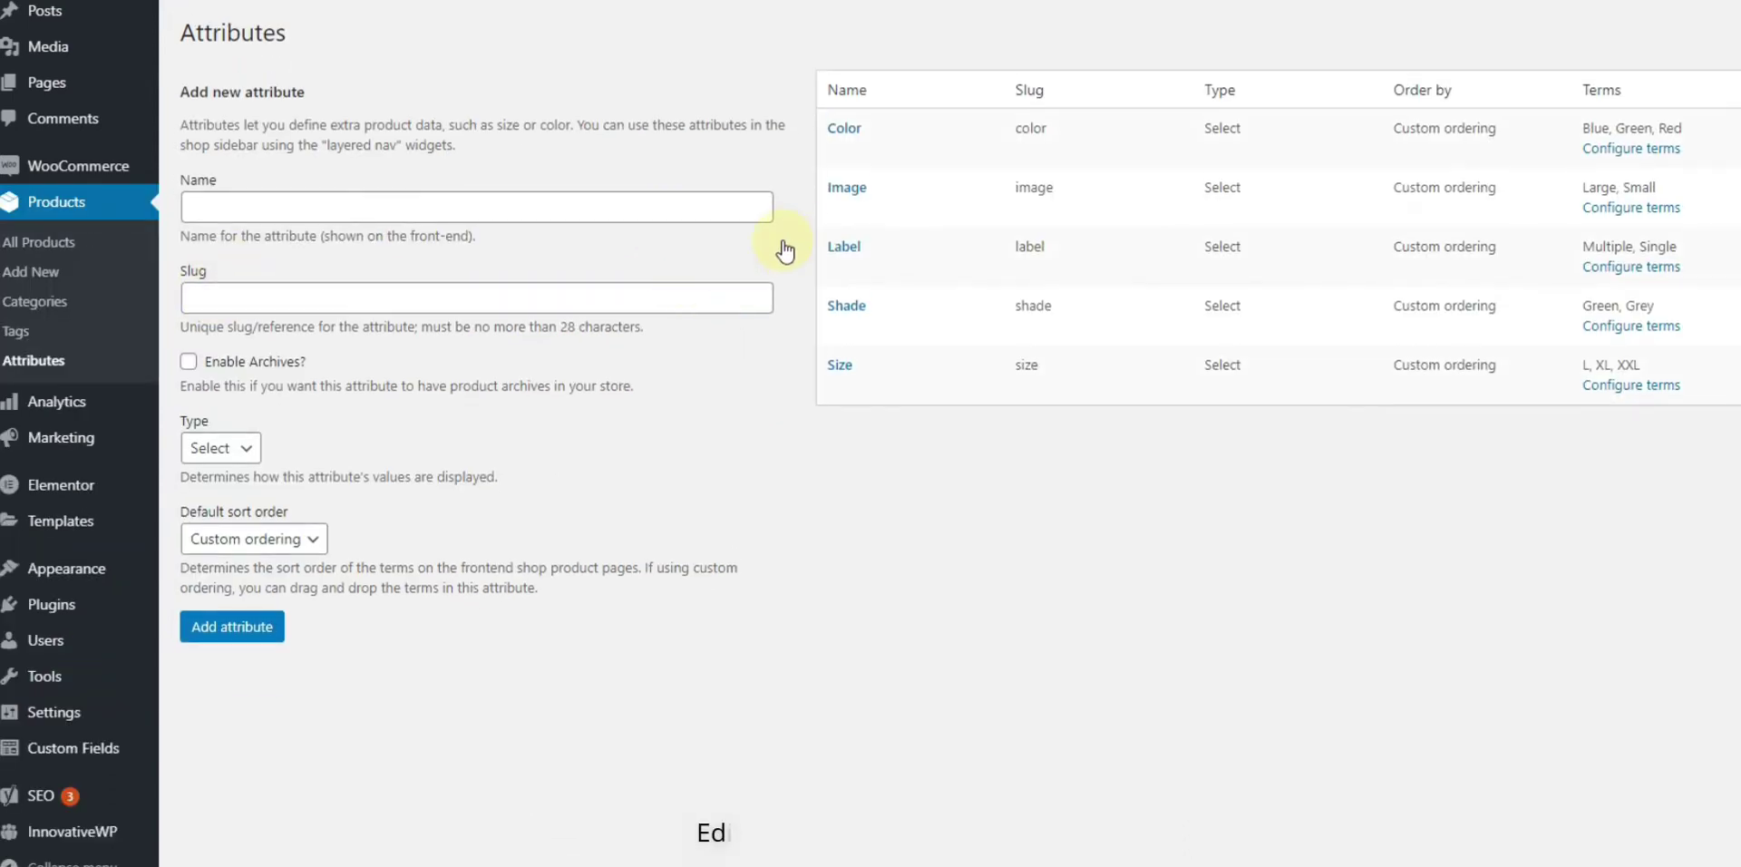
pyautogui.moveTo(874, 125)
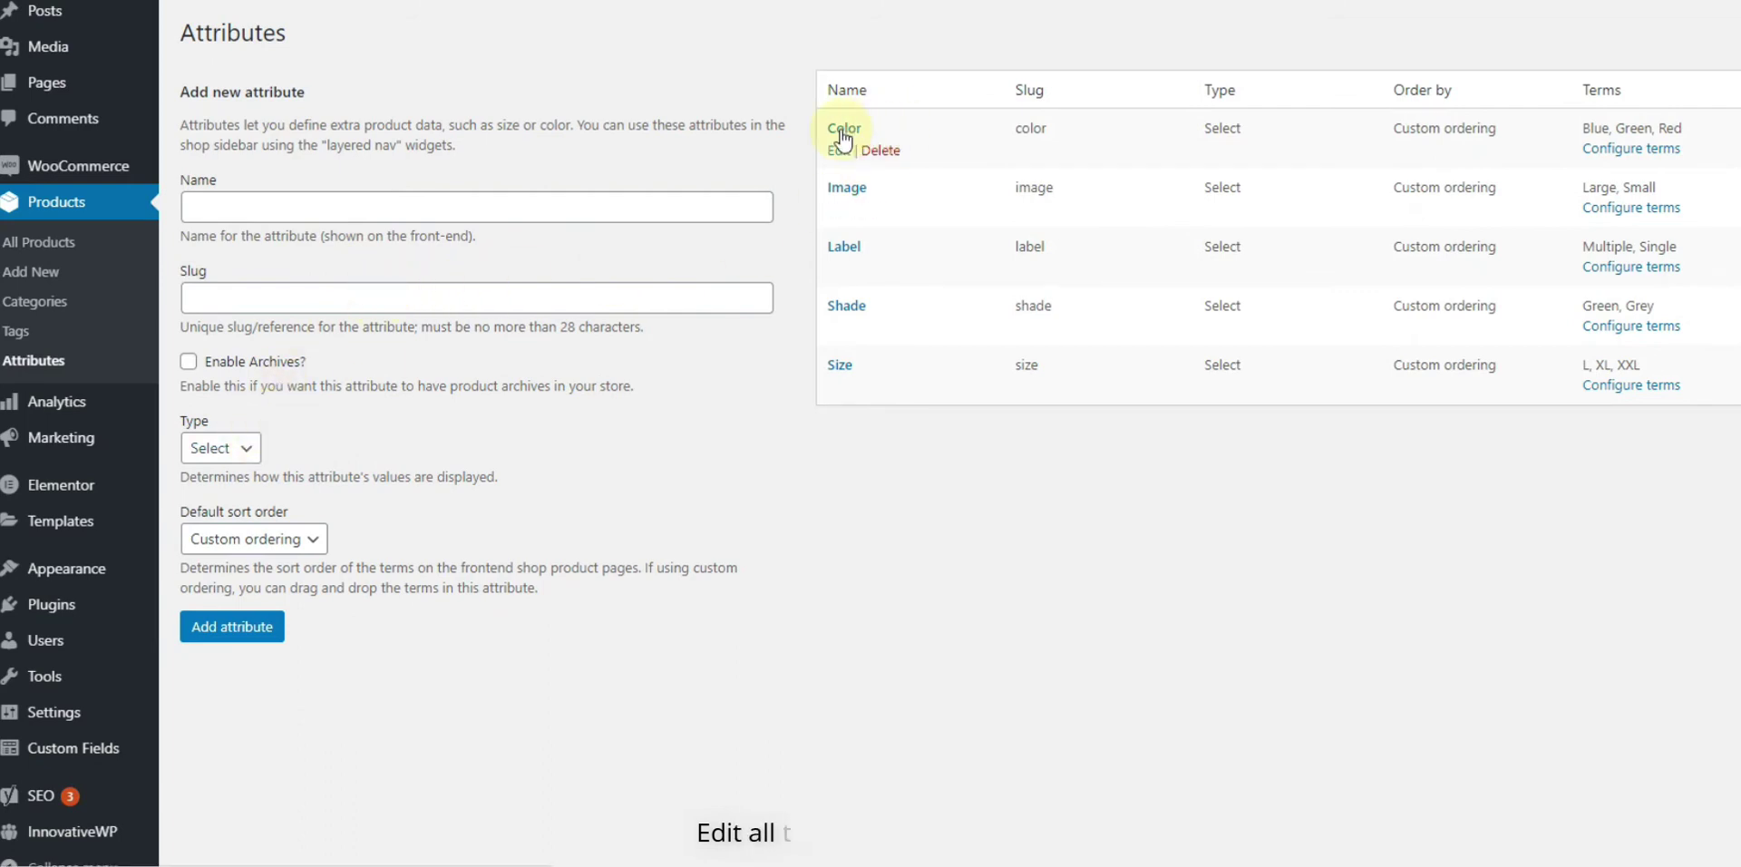
pyautogui.click(842, 132)
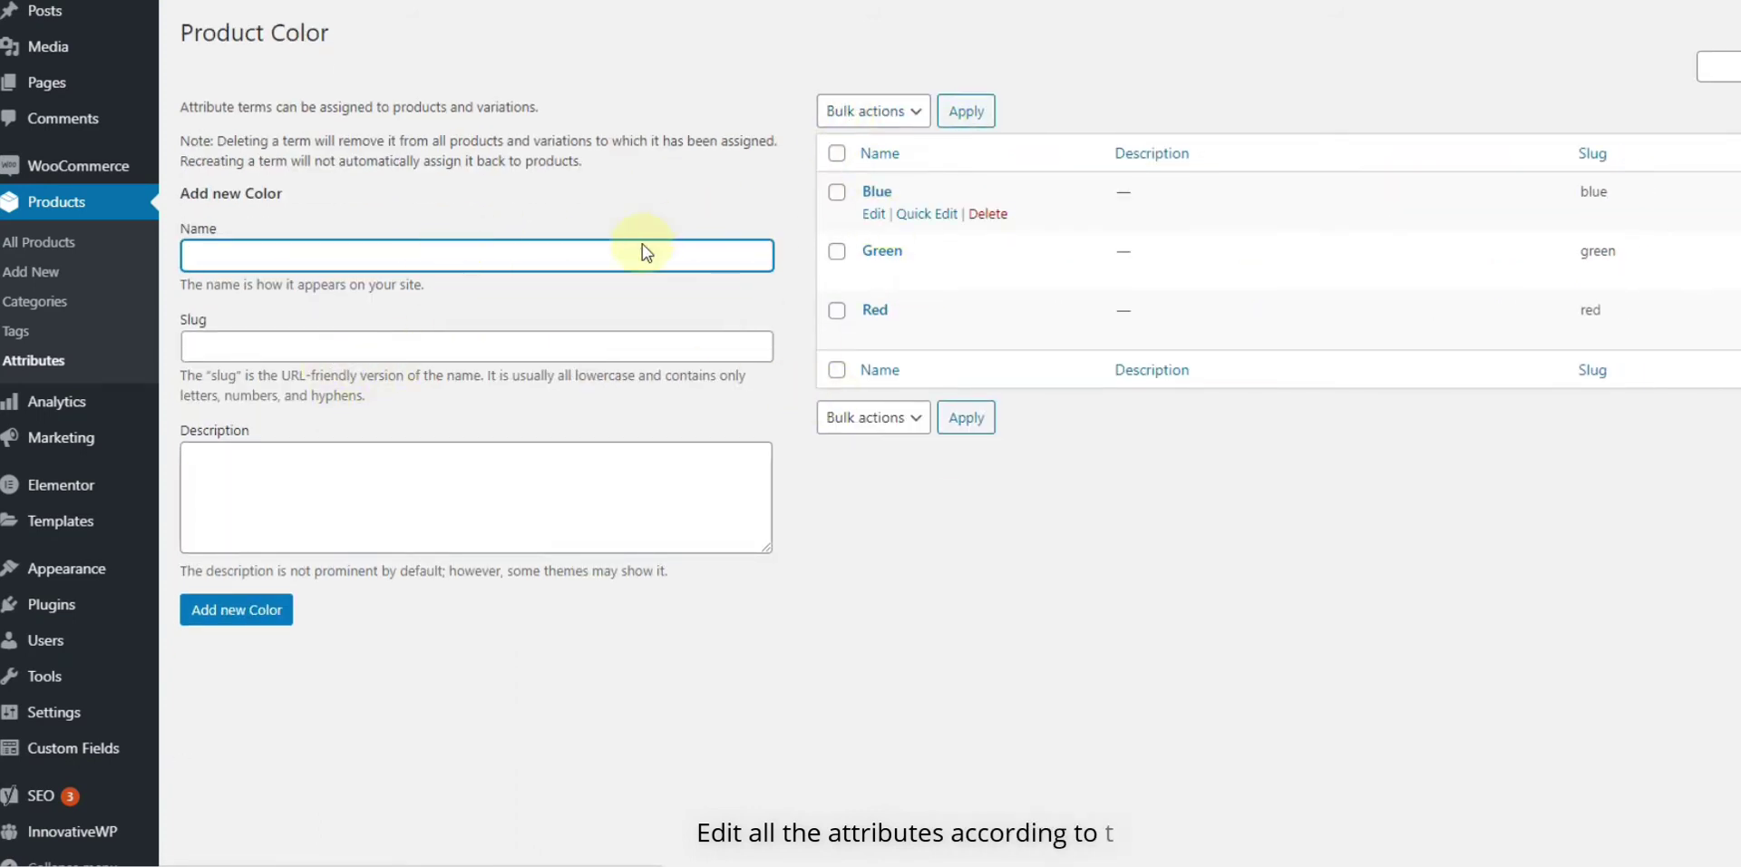
pyautogui.click(45, 367)
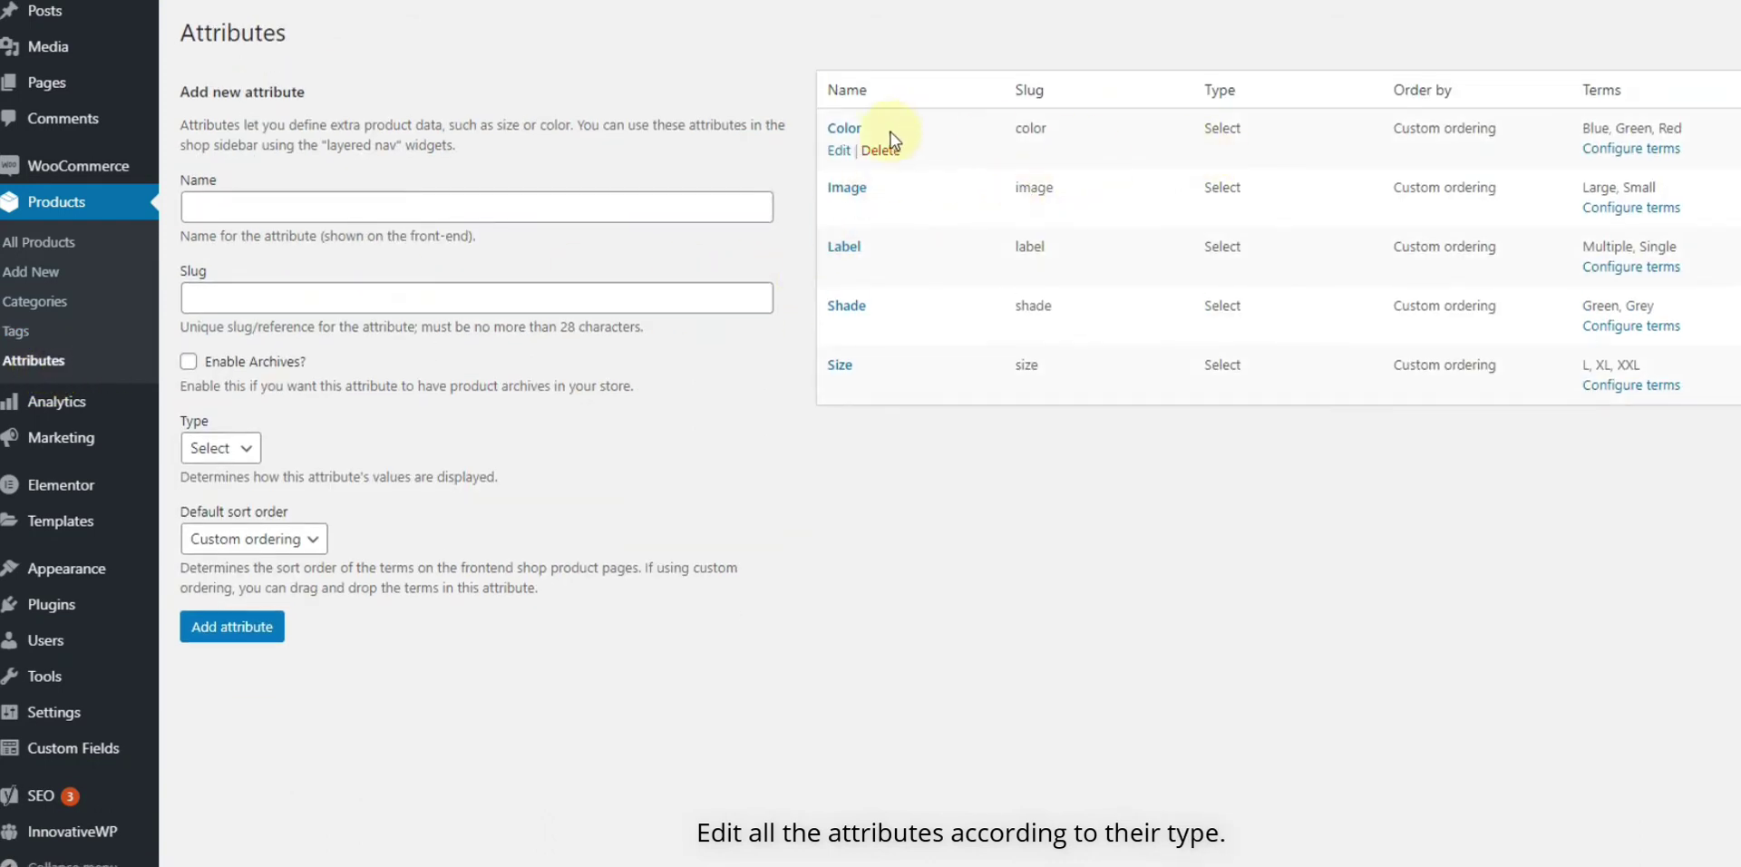
# - Change the Color attribute's type to Color and save the update
pyautogui.click(842, 160)
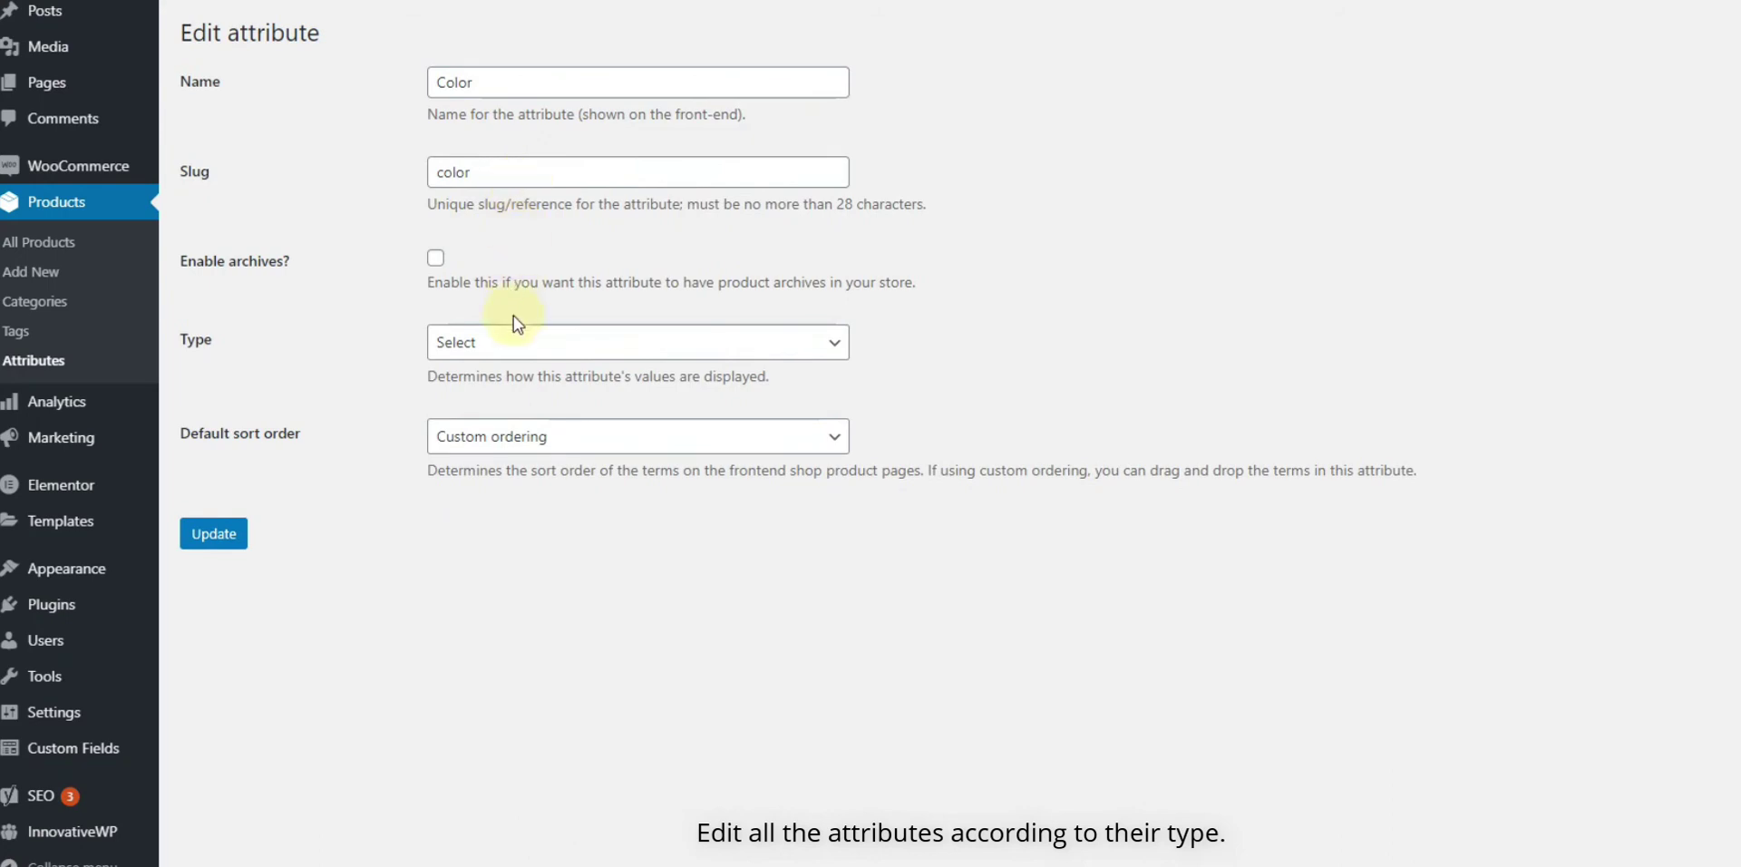
pyautogui.click(515, 337)
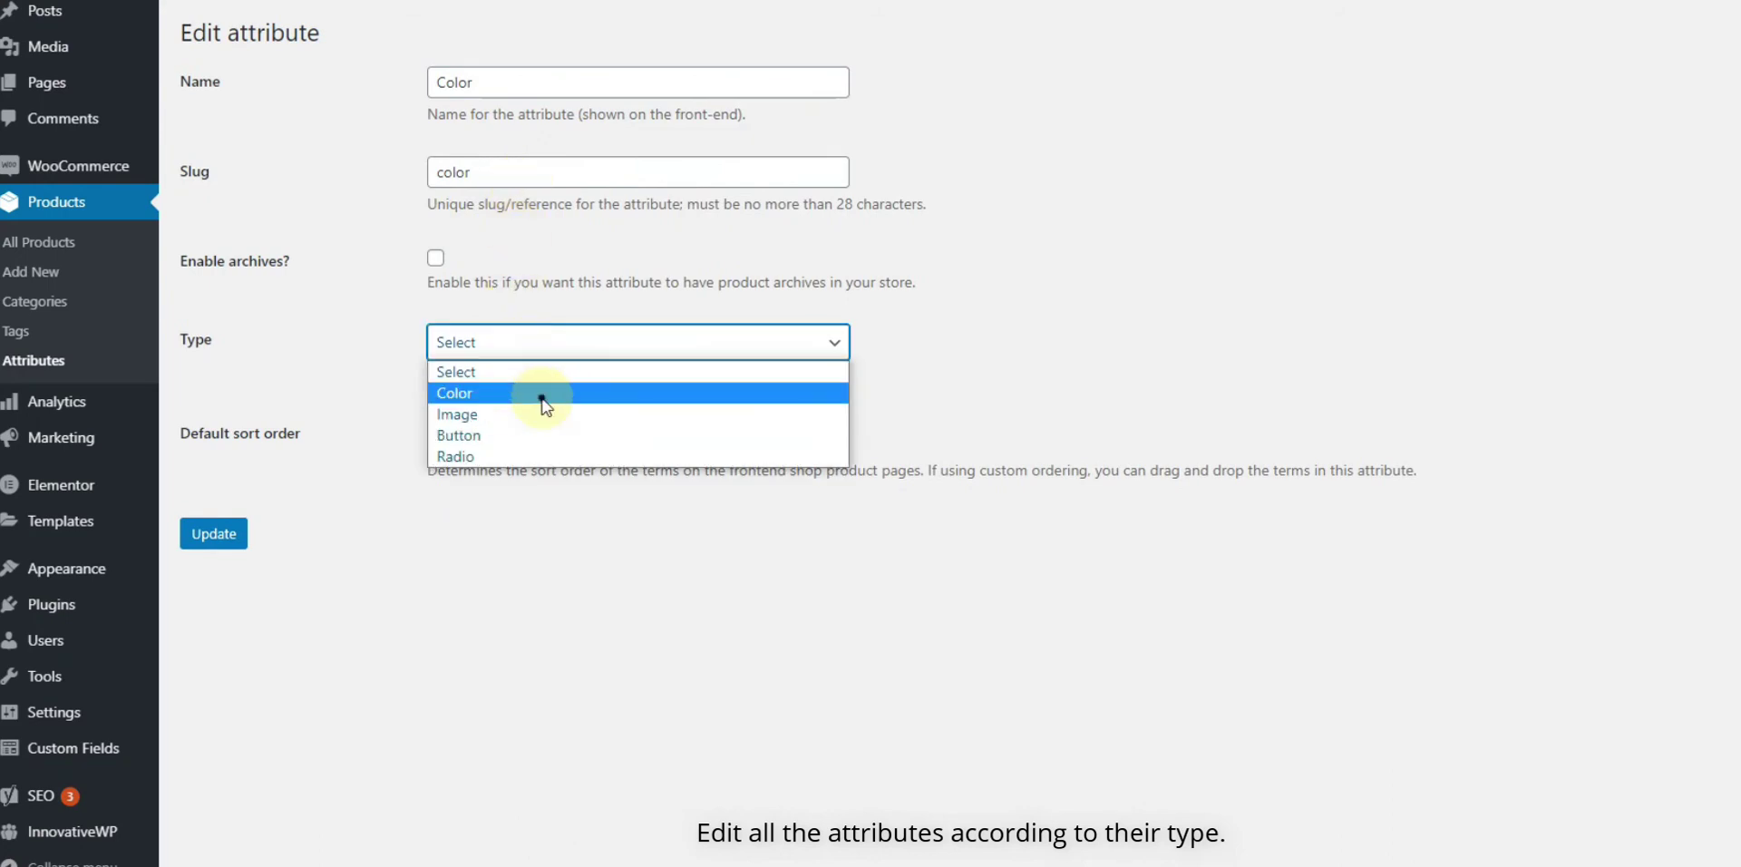
pyautogui.click(545, 399)
pyautogui.click(216, 537)
pyautogui.moveTo(98, 413)
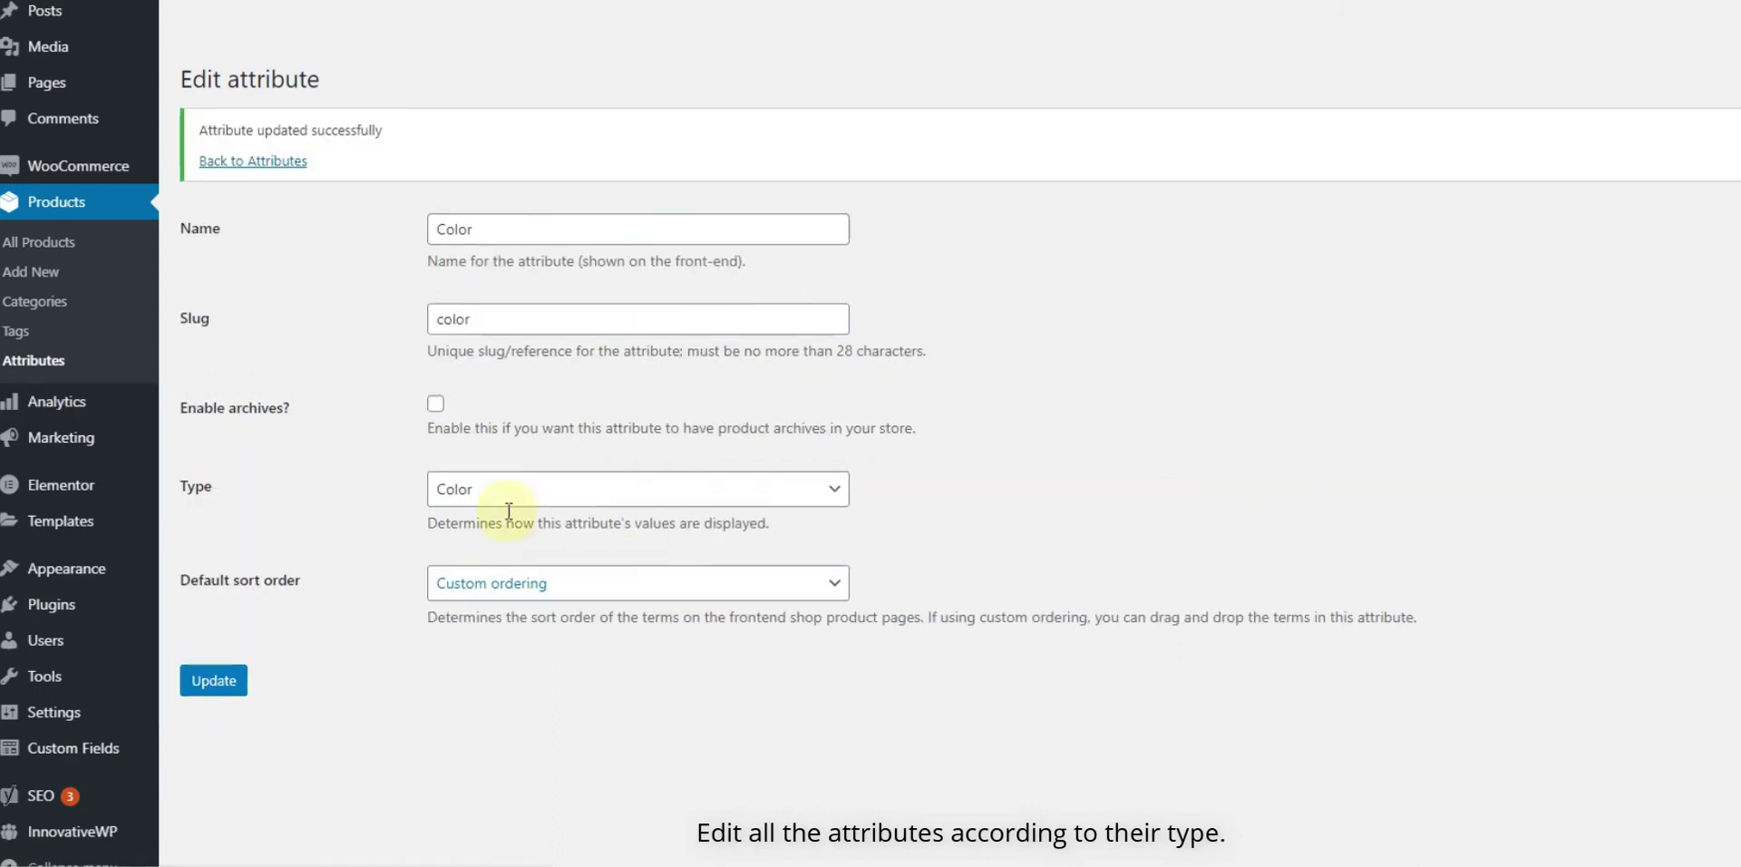
pyautogui.scroll(-1, 226, 453)
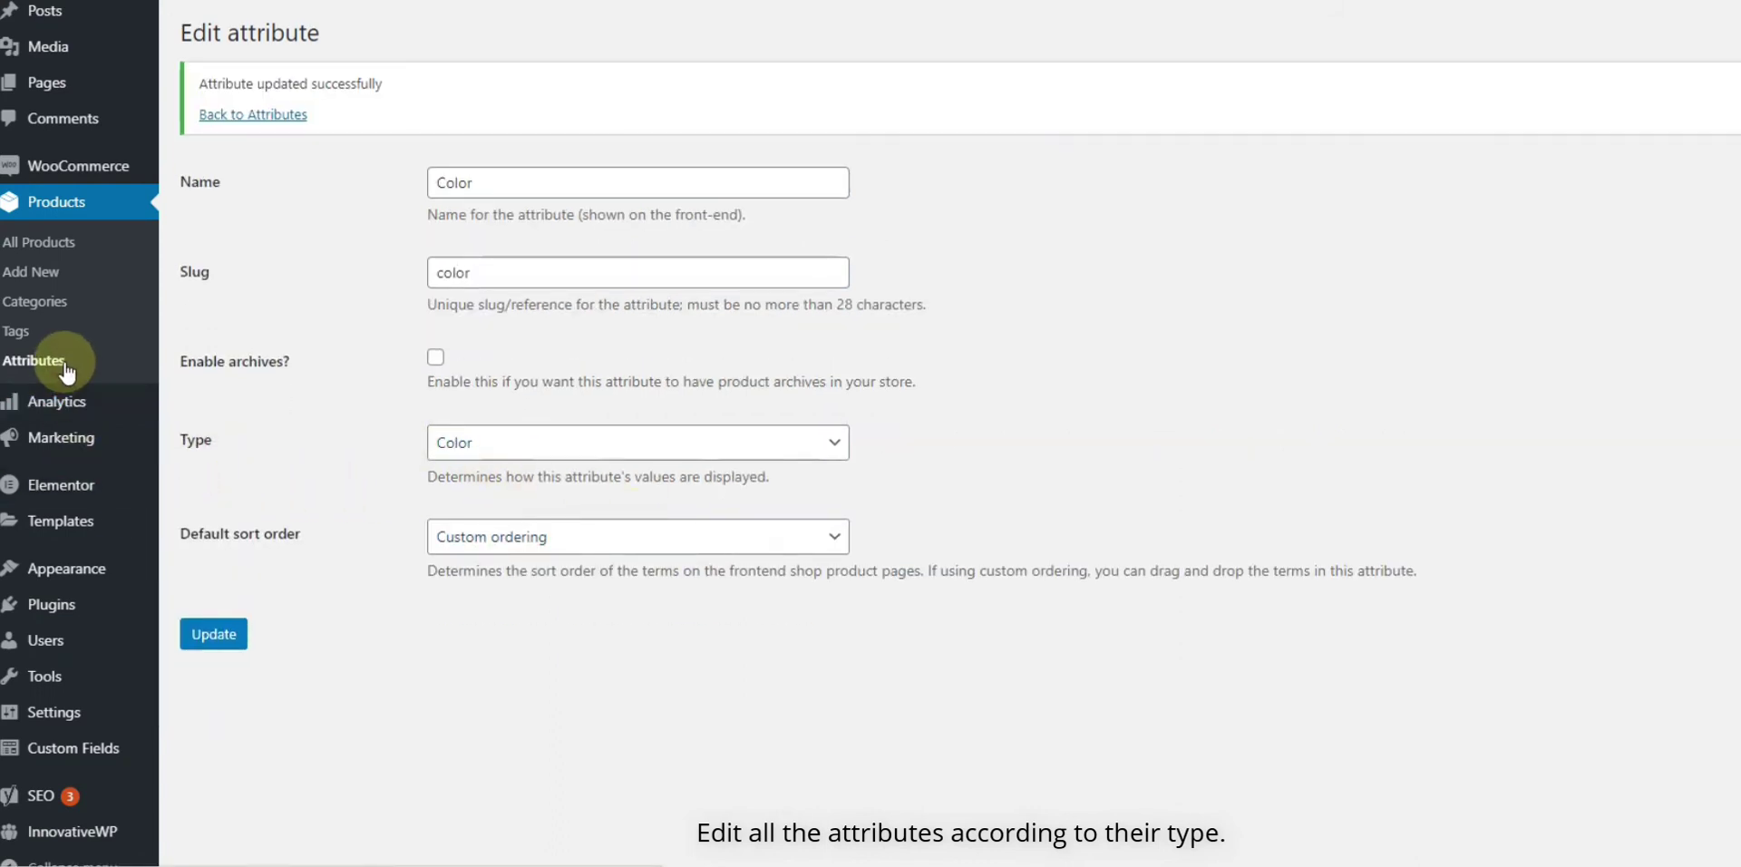
# - Change the Image attribute's type to Image and save the update
pyautogui.click(75, 367)
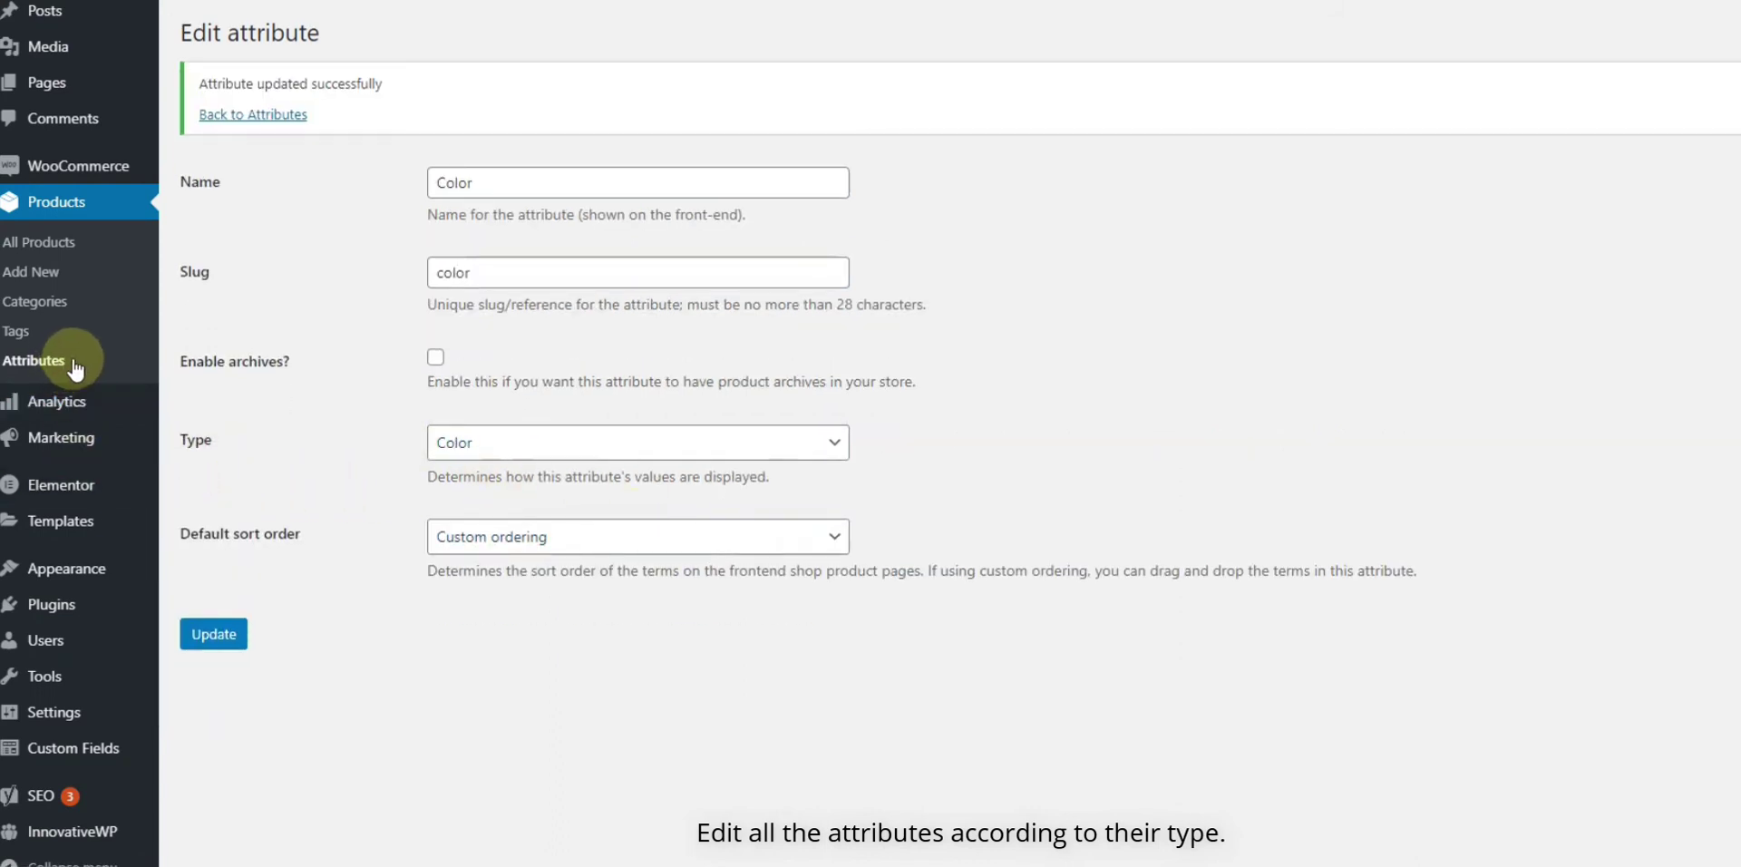
pyautogui.scroll(-1, 852, 241)
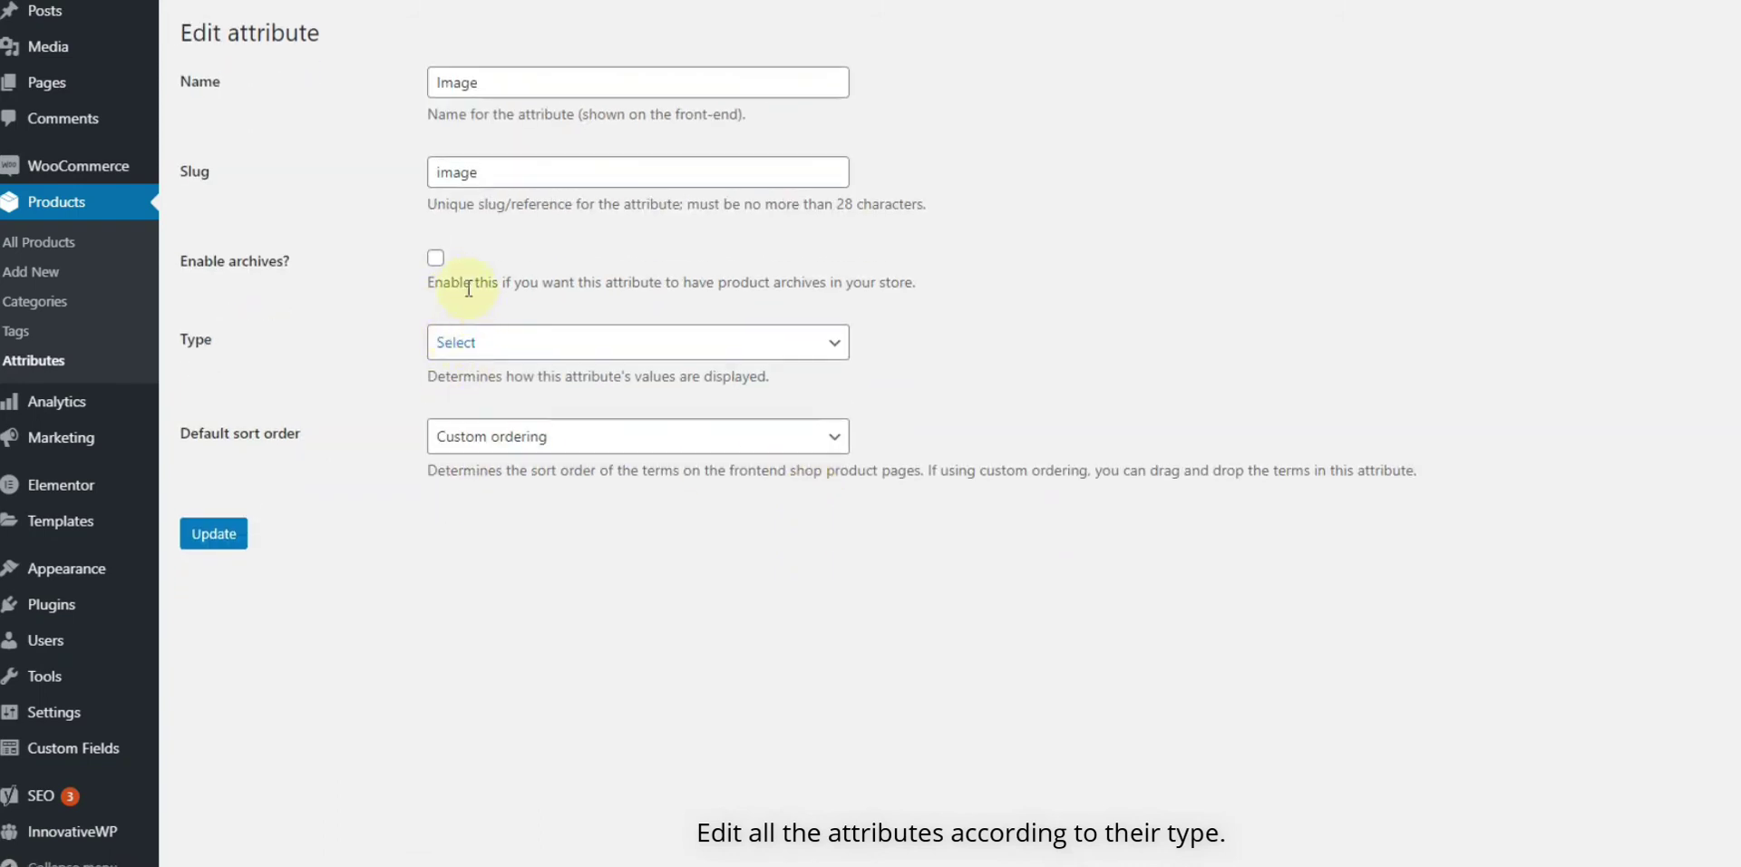
pyautogui.click(461, 342)
pyautogui.click(497, 410)
pyautogui.click(217, 532)
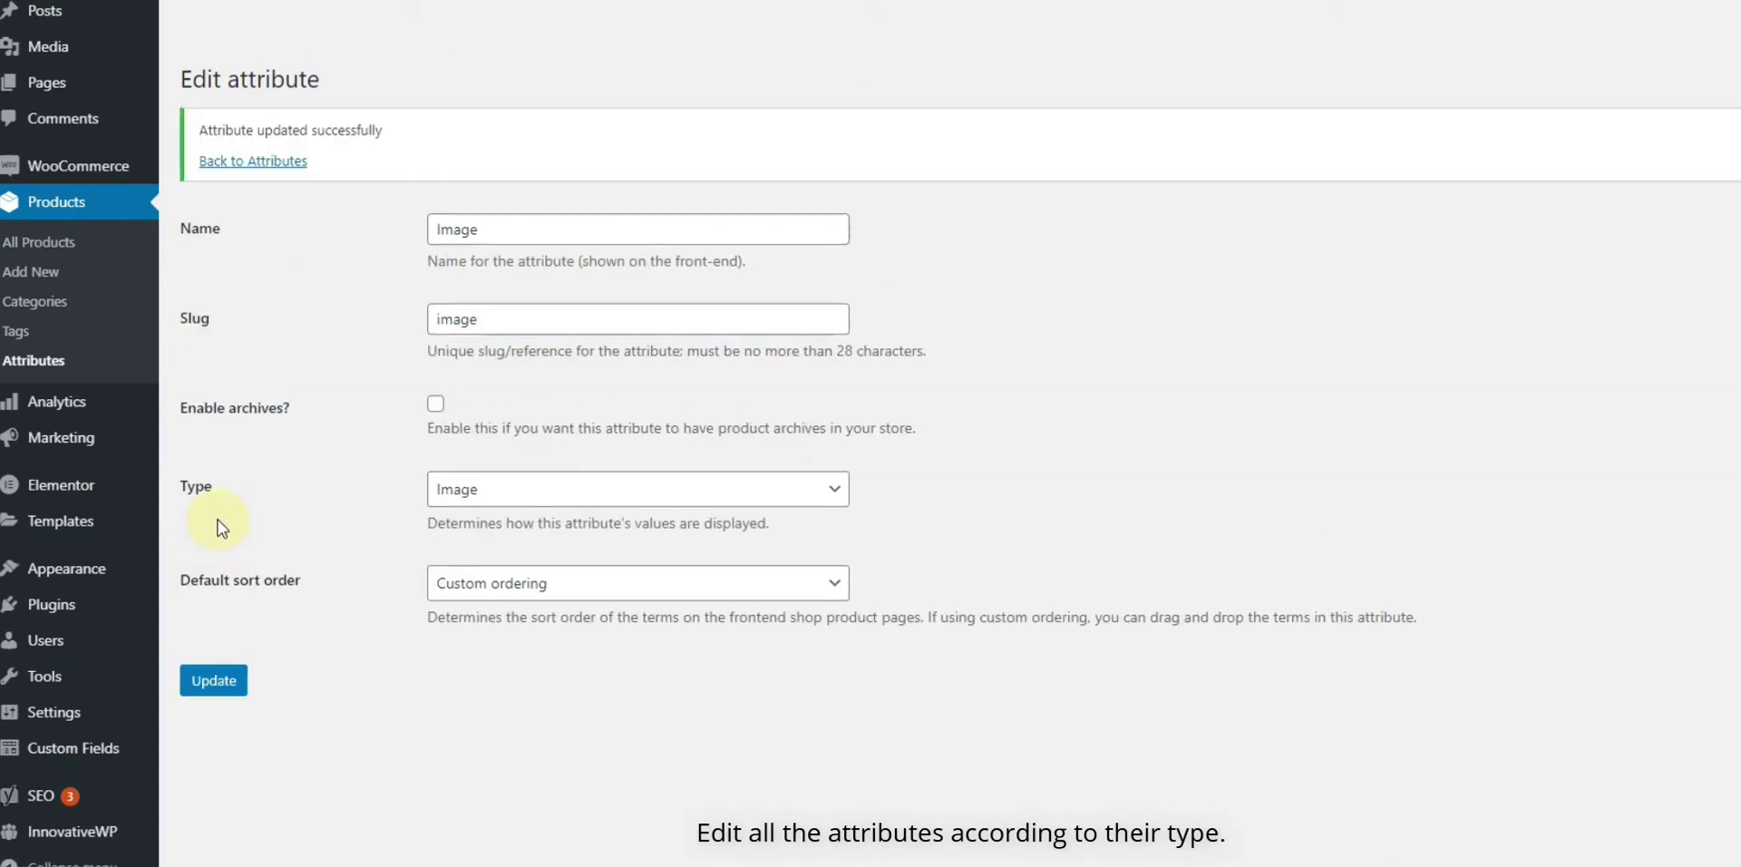
# - Change the Label attribute's type to Button and save the update
pyautogui.click(43, 366)
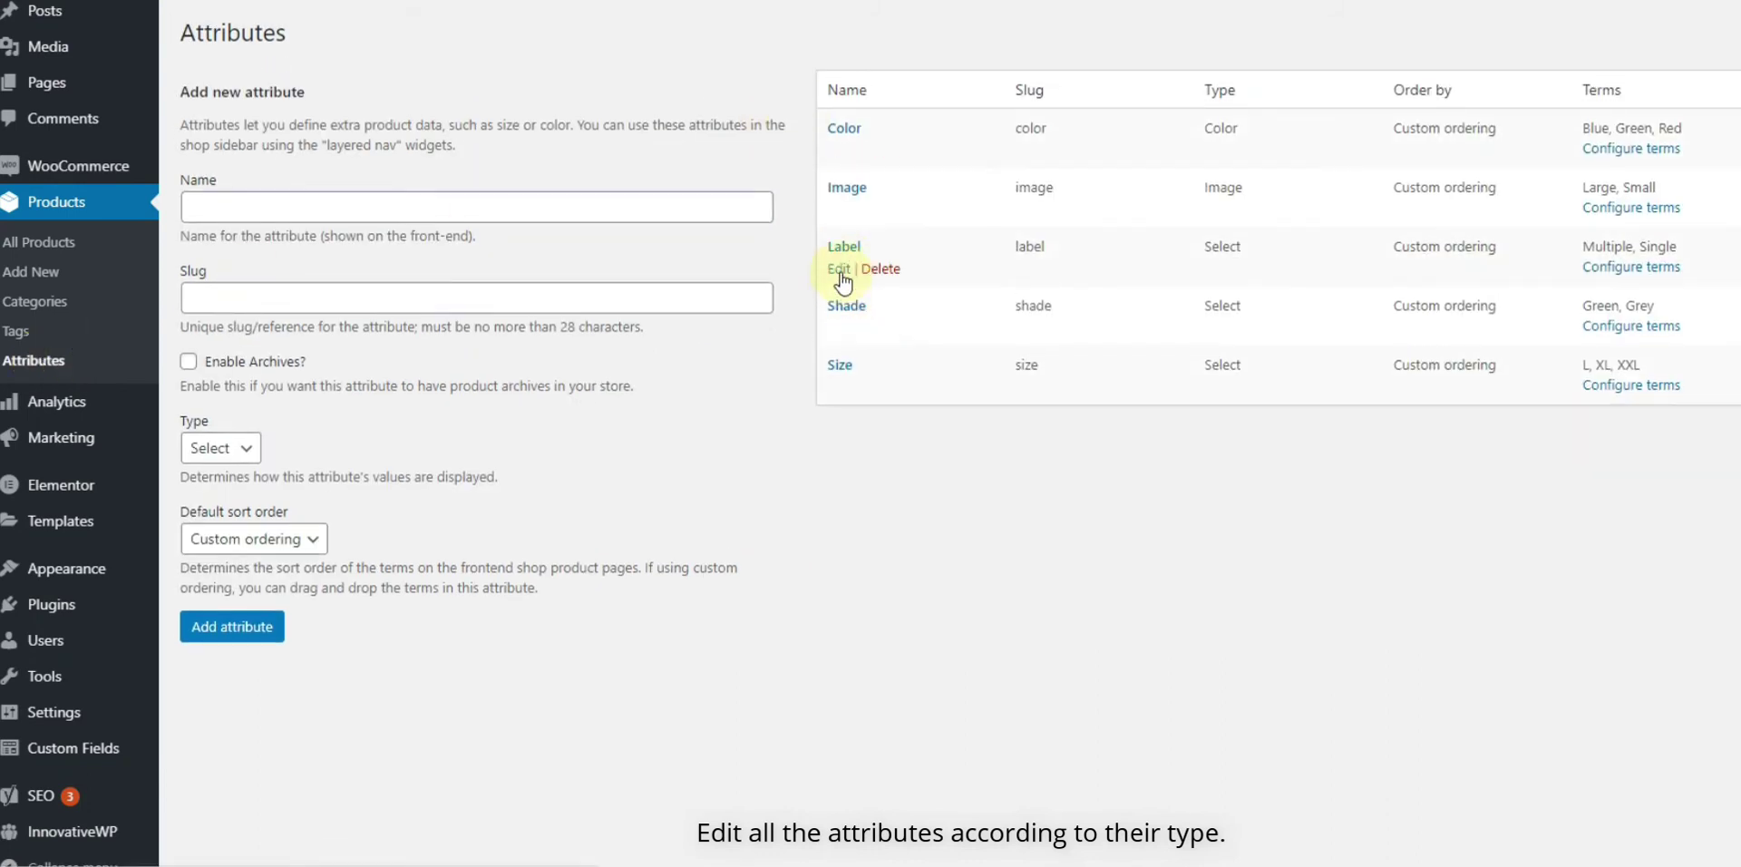
pyautogui.click(840, 270)
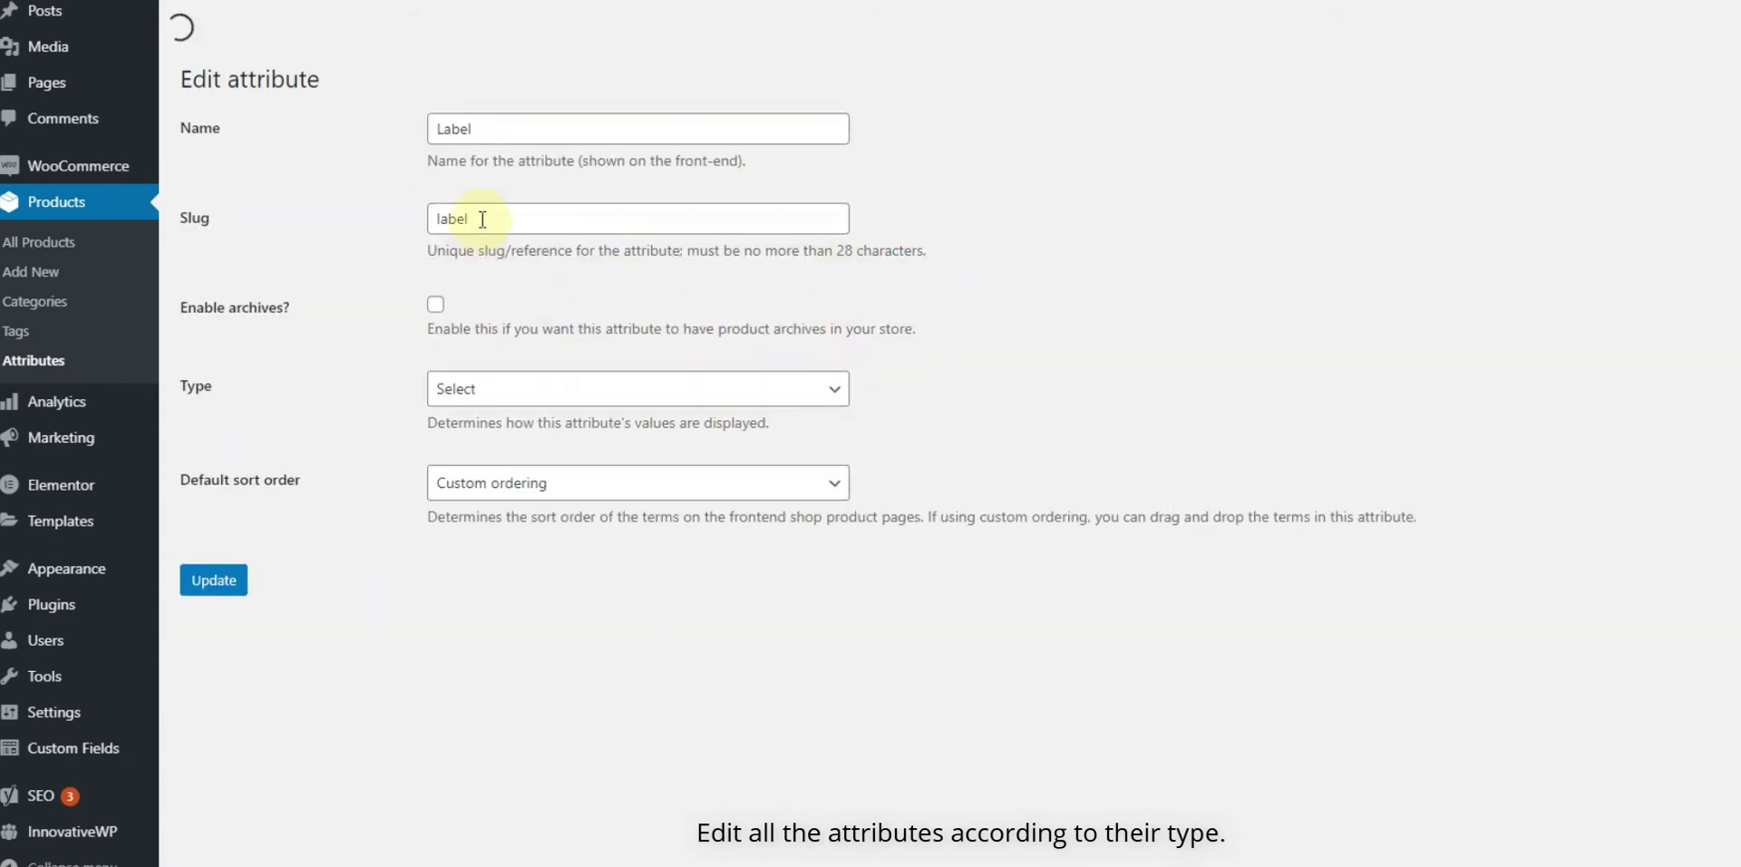
pyautogui.click(467, 342)
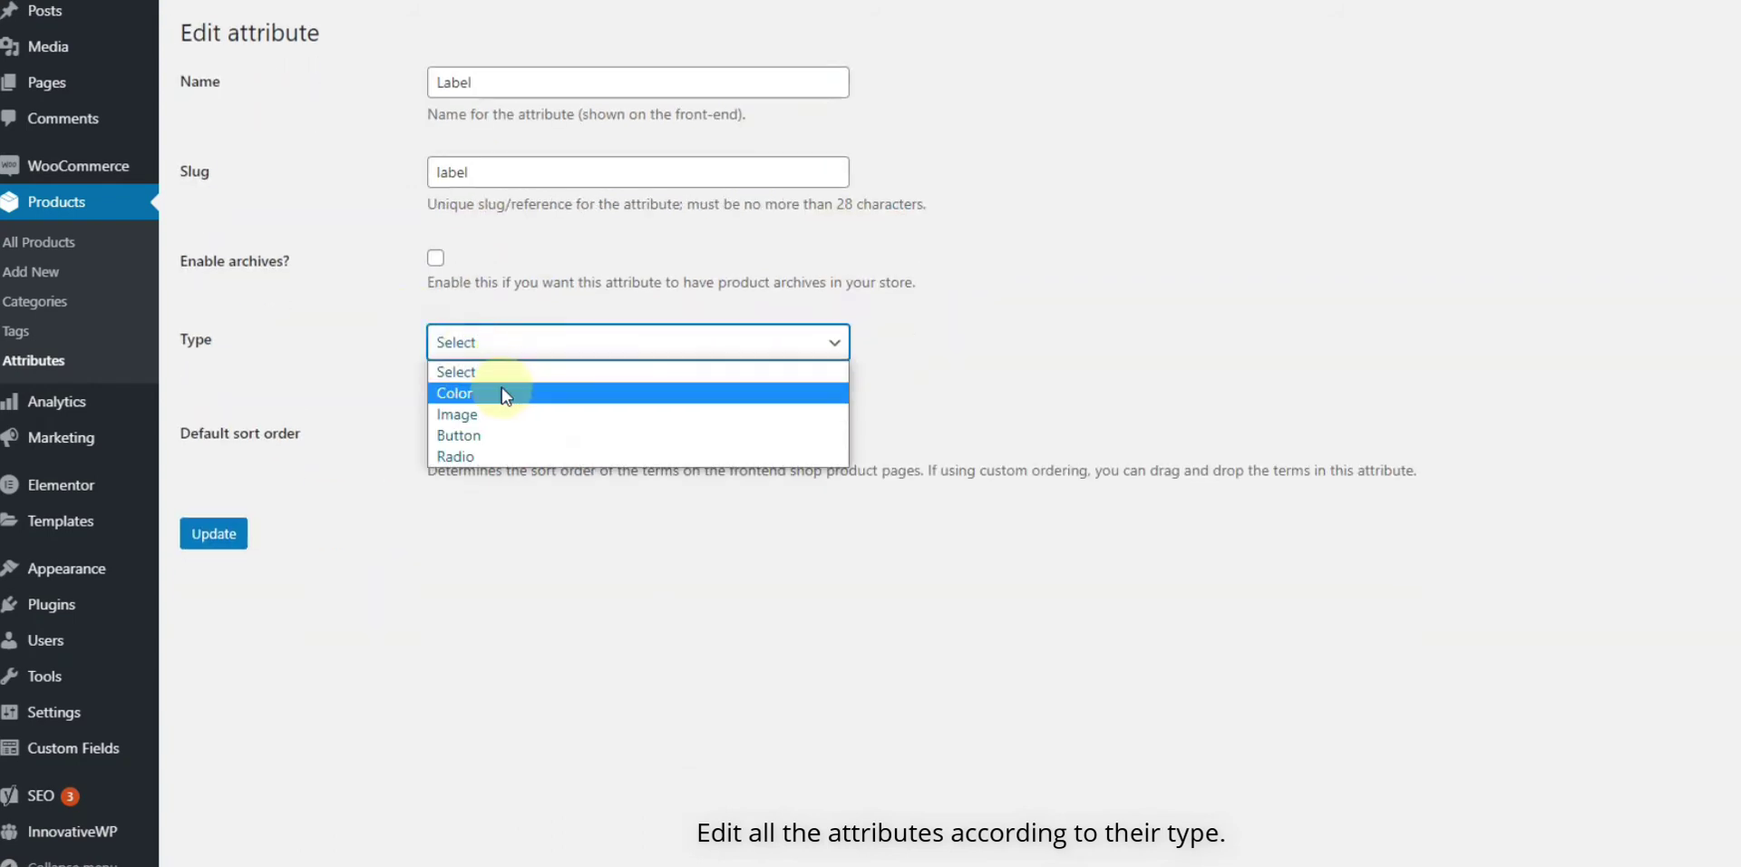
pyautogui.click(514, 434)
pyautogui.click(232, 538)
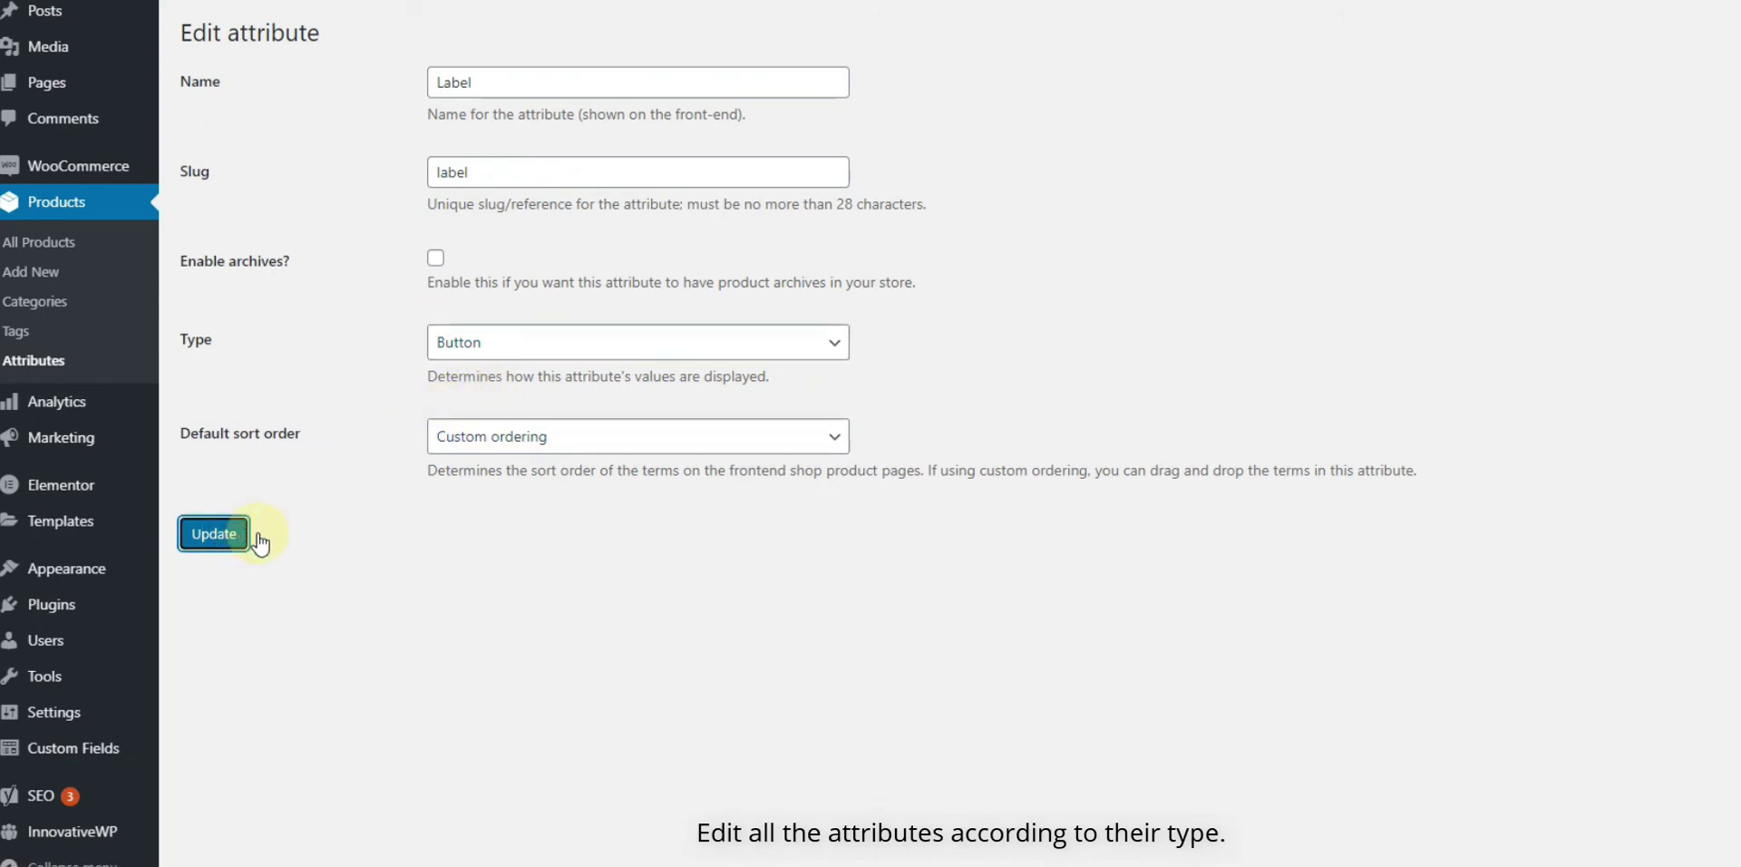
# - Change the Shade attribute's type to Color and save the update
pyautogui.click(36, 370)
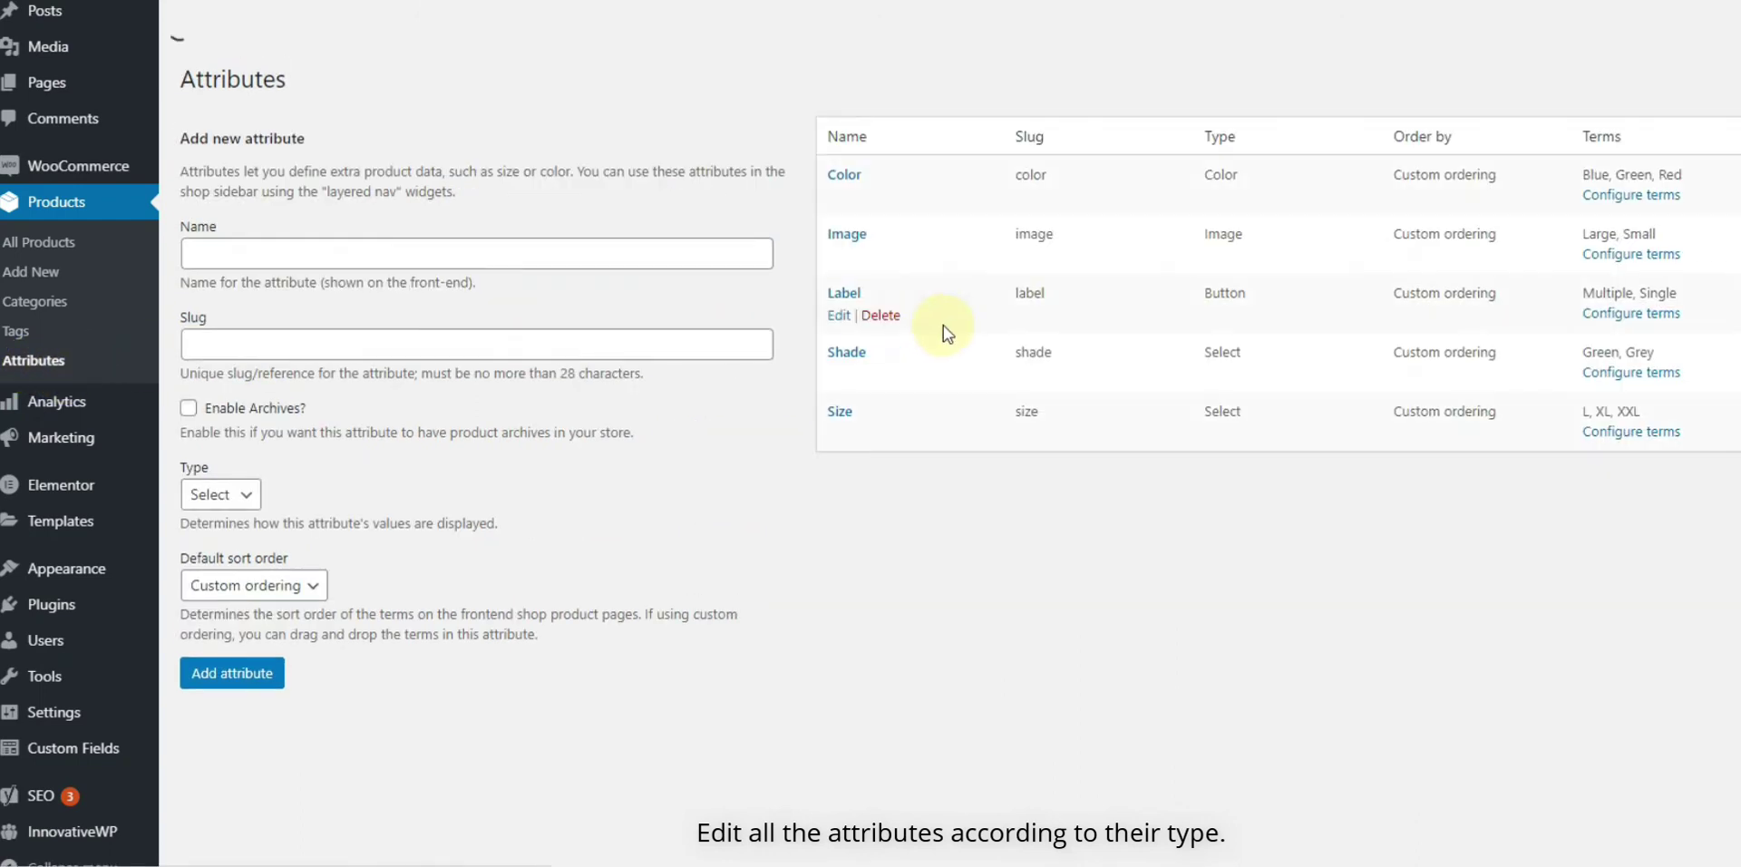
pyautogui.moveTo(884, 363)
pyautogui.click(839, 330)
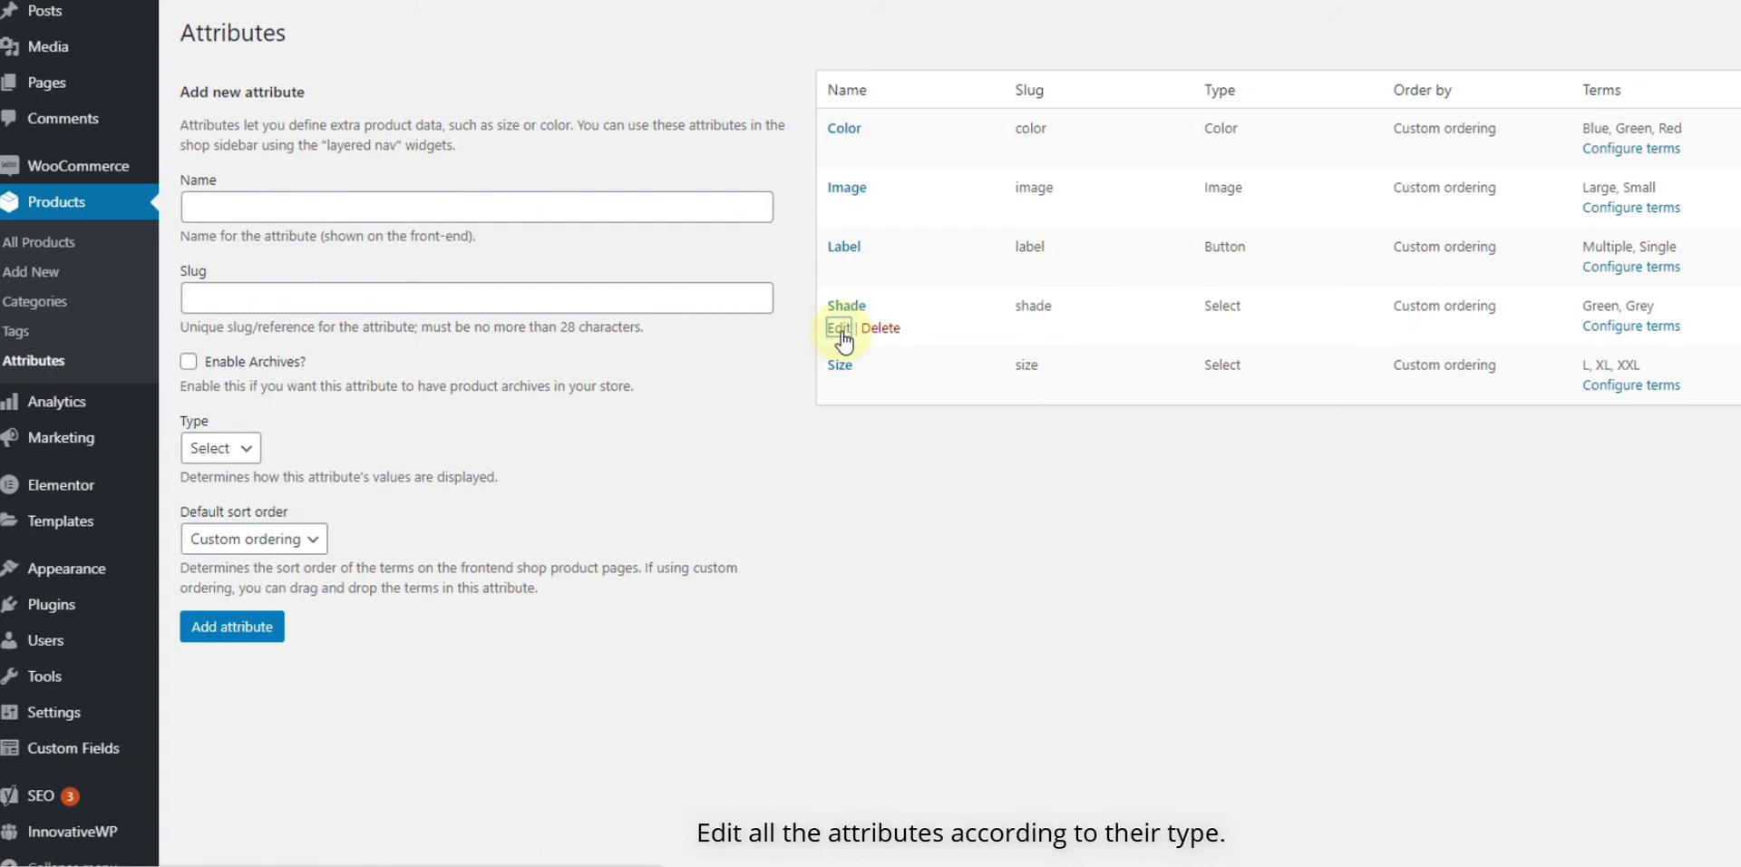
pyautogui.click(566, 385)
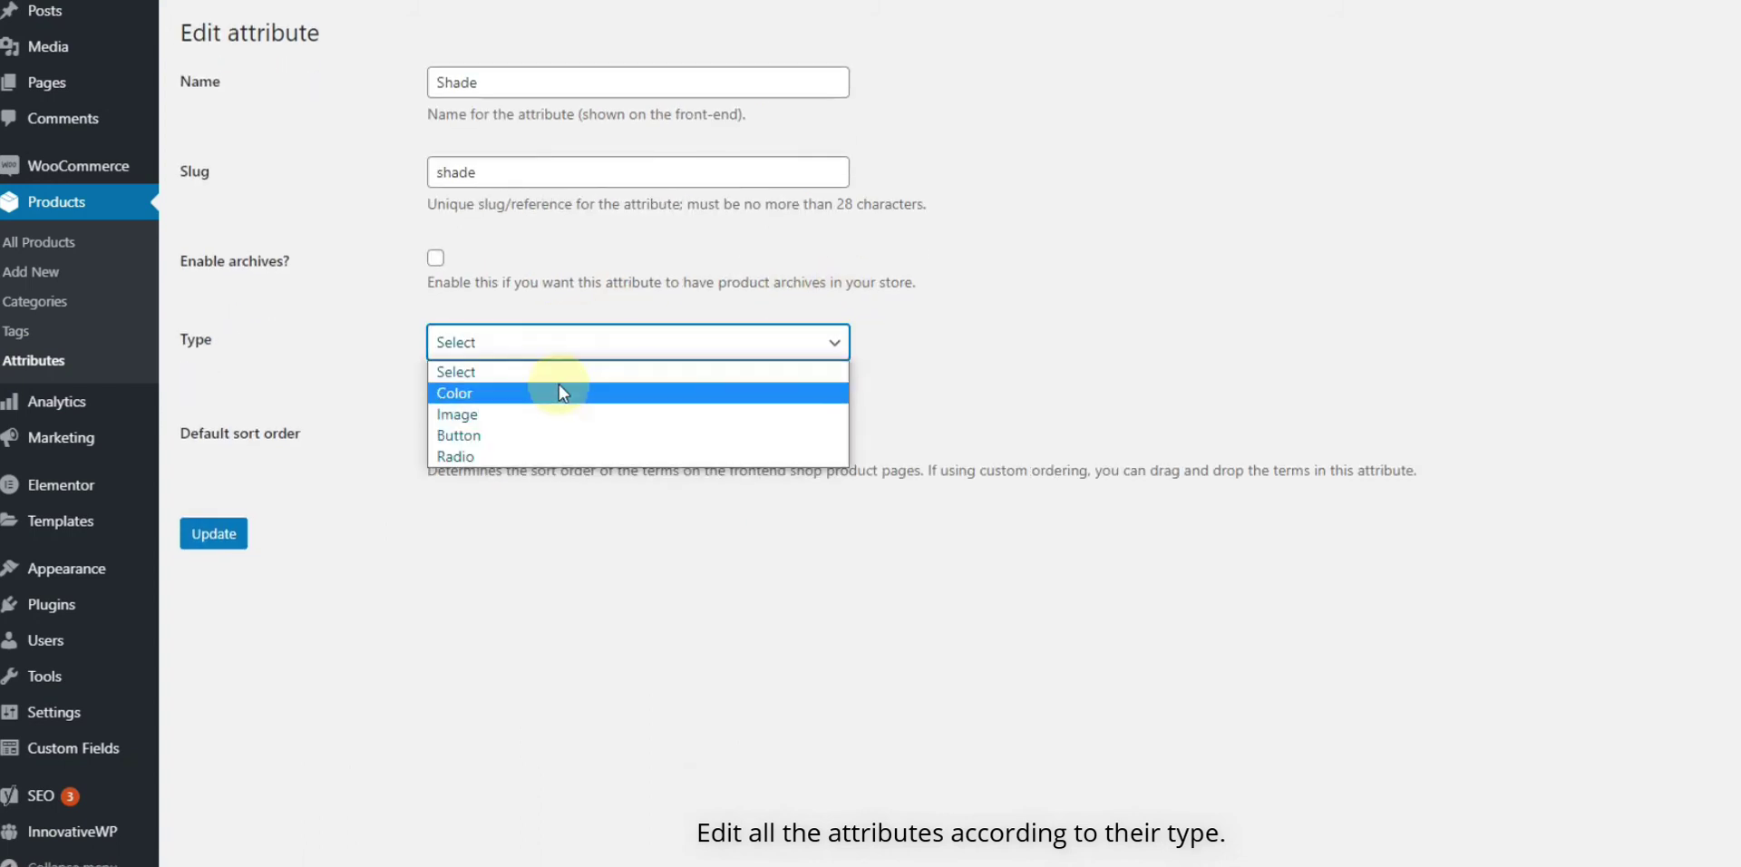
pyautogui.click(557, 393)
pyautogui.click(212, 537)
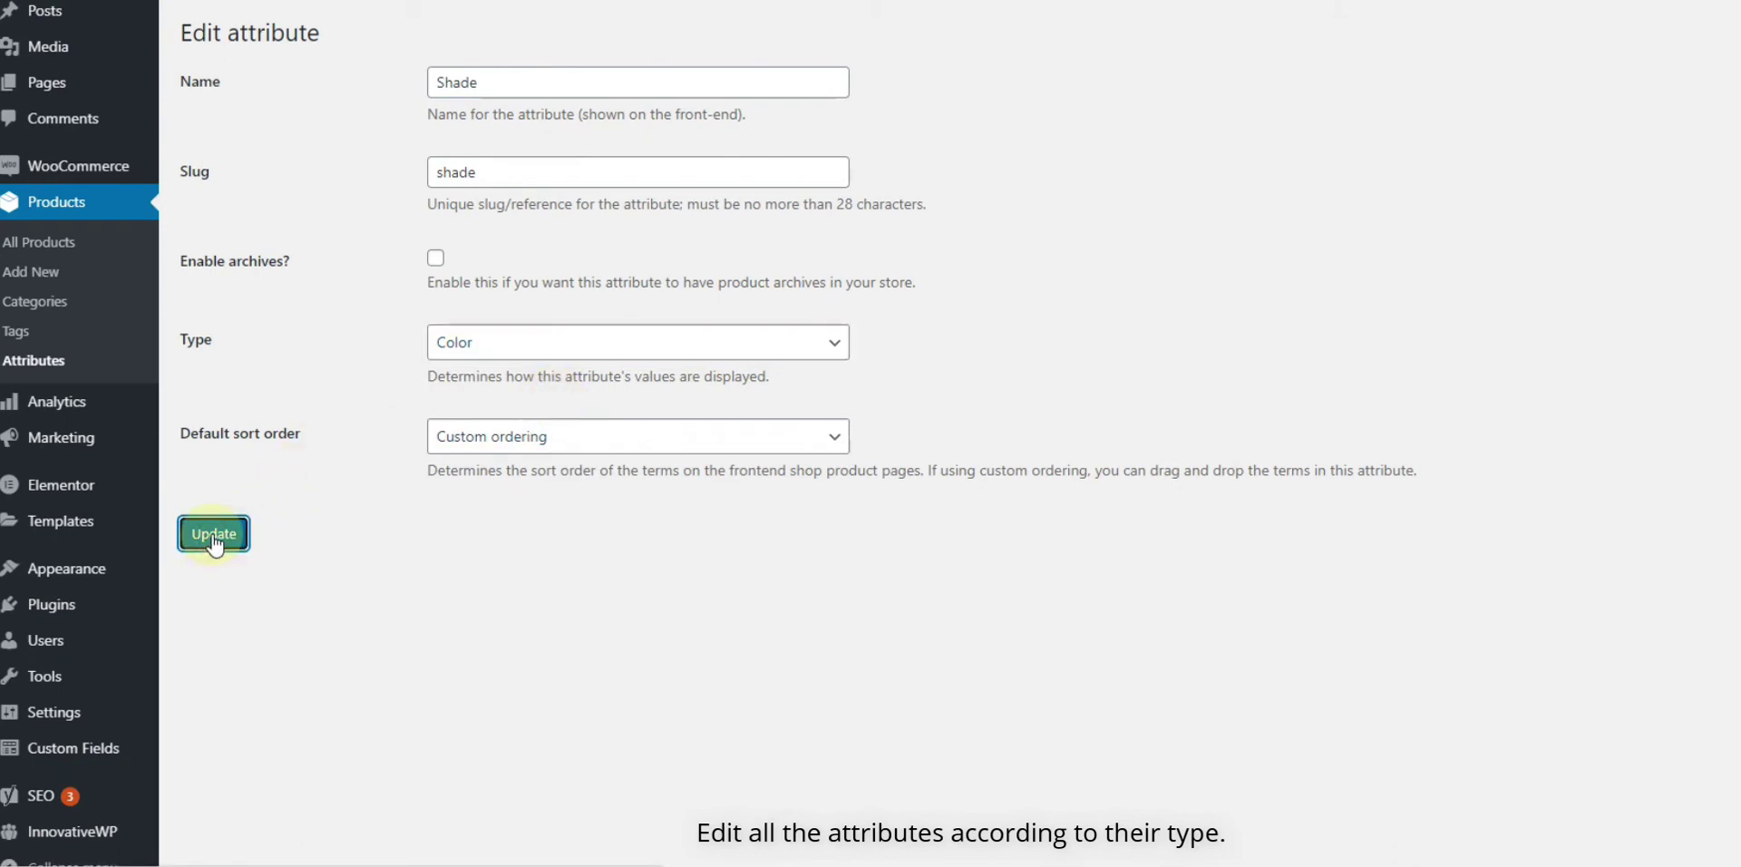
# - Change the Size attribute's type to Radio and save the update
pyautogui.click(32, 363)
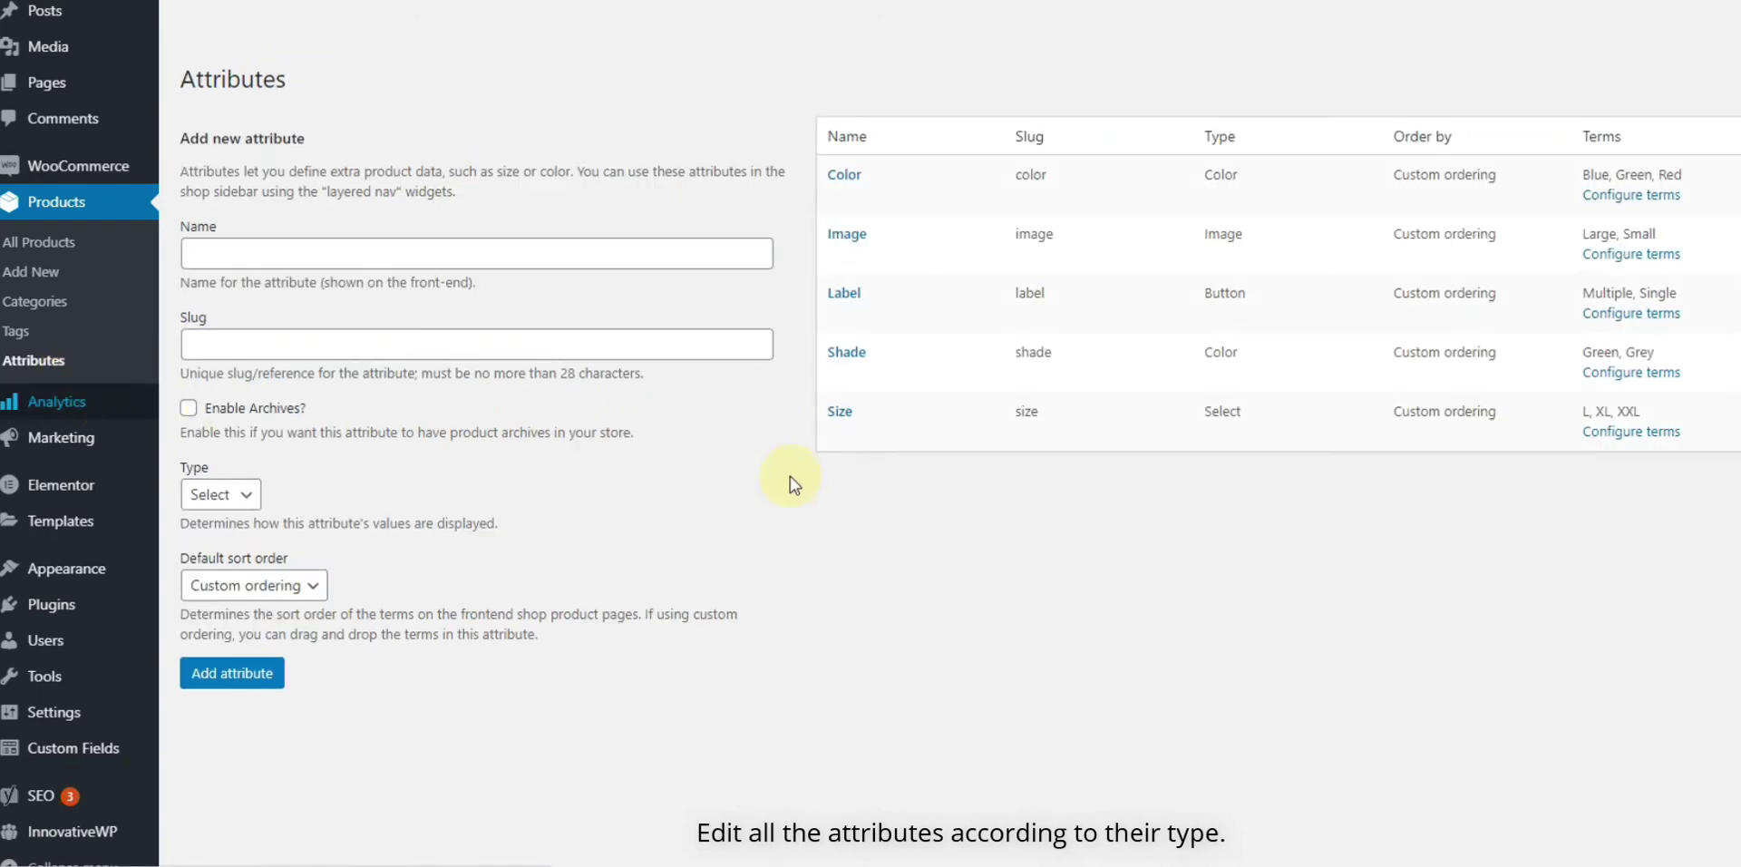
pyautogui.click(844, 423)
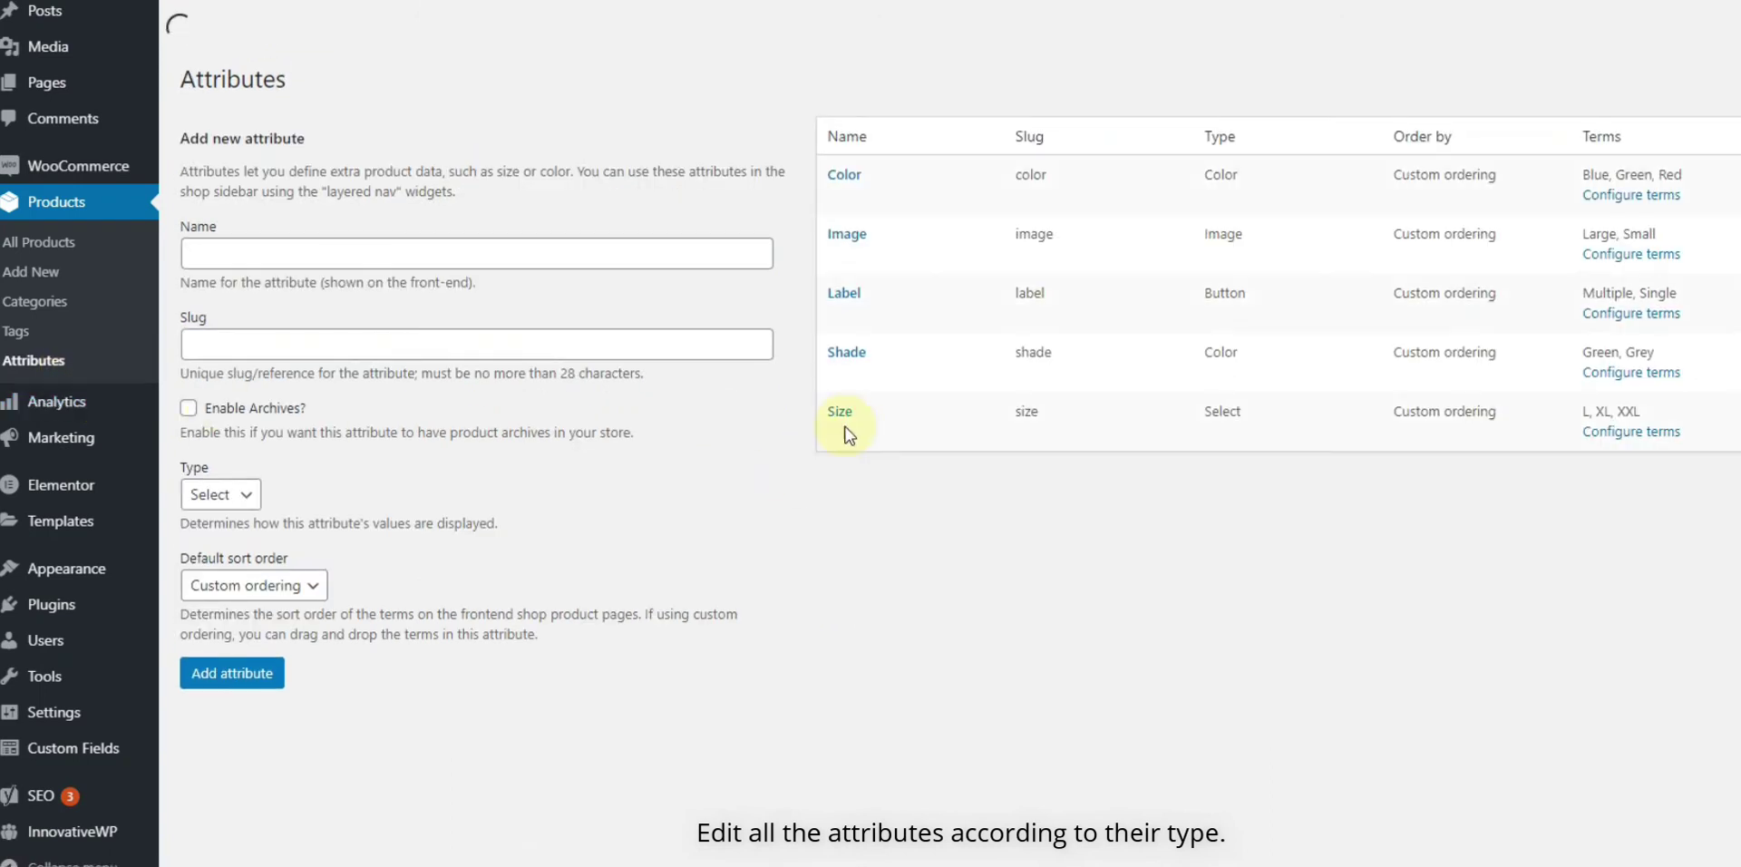
pyautogui.click(840, 390)
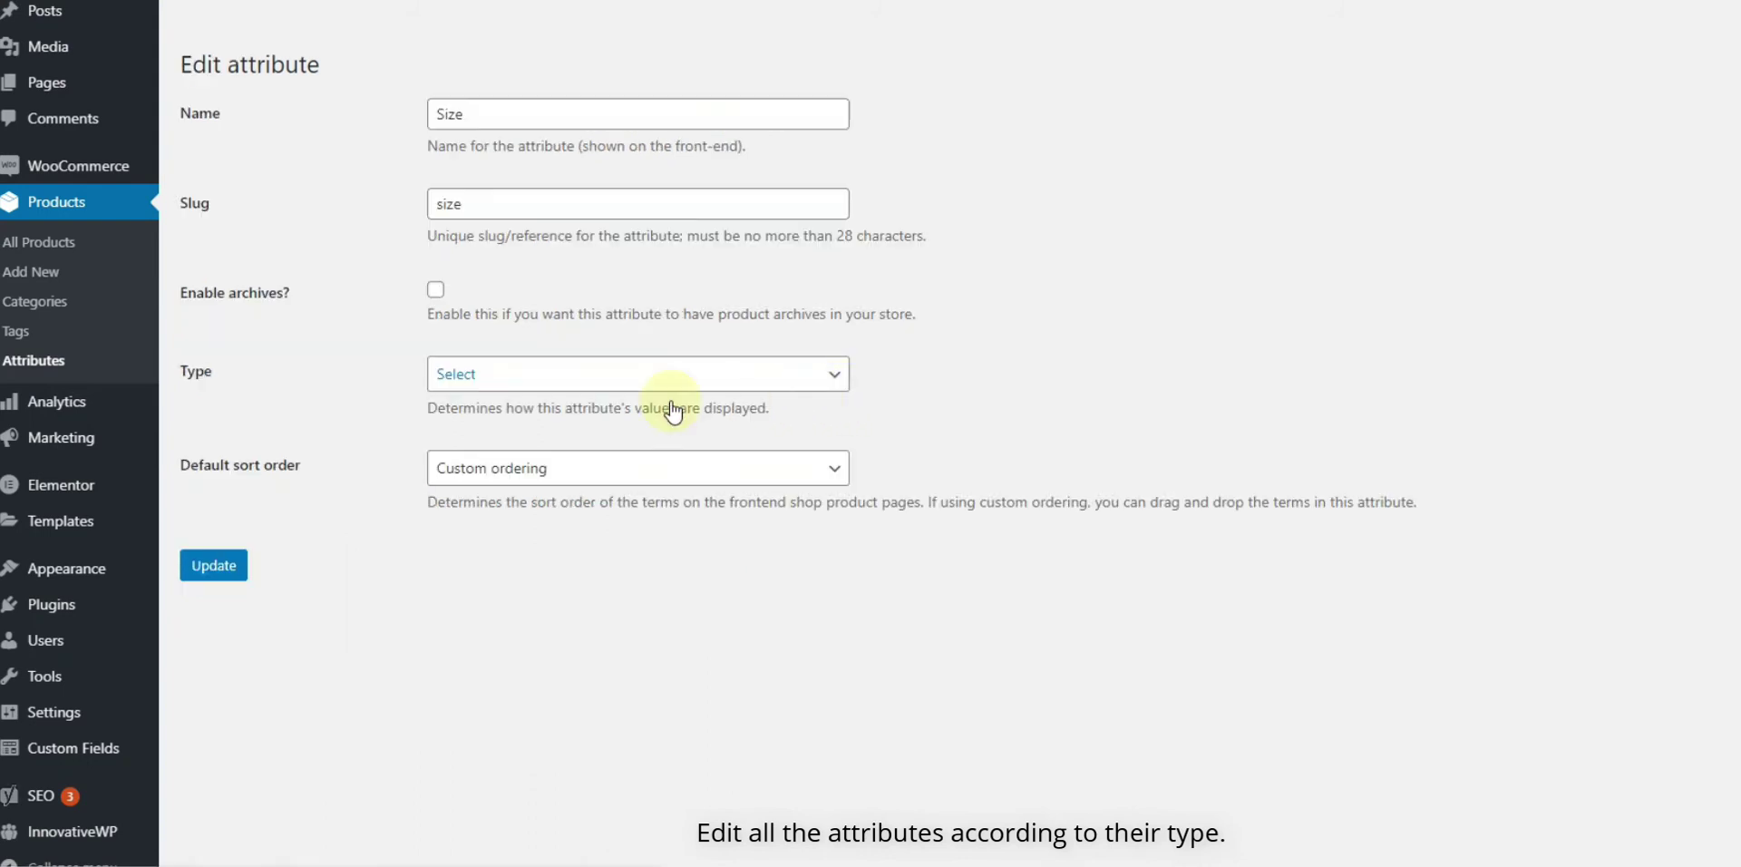
pyautogui.click(563, 348)
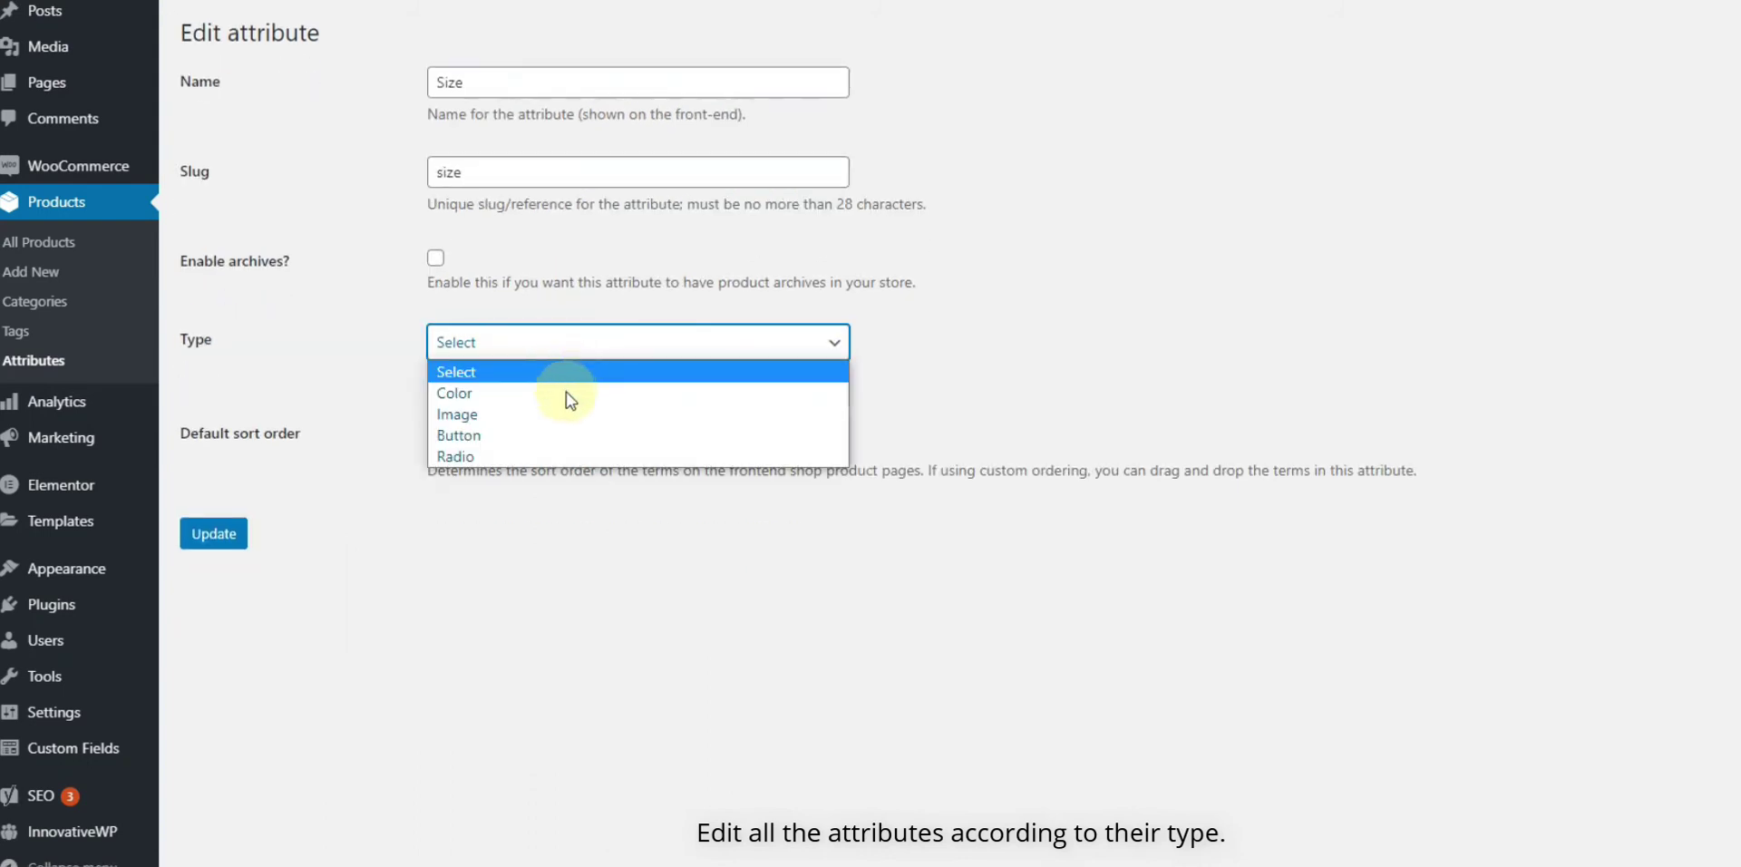
pyautogui.click(558, 456)
pyautogui.click(214, 540)
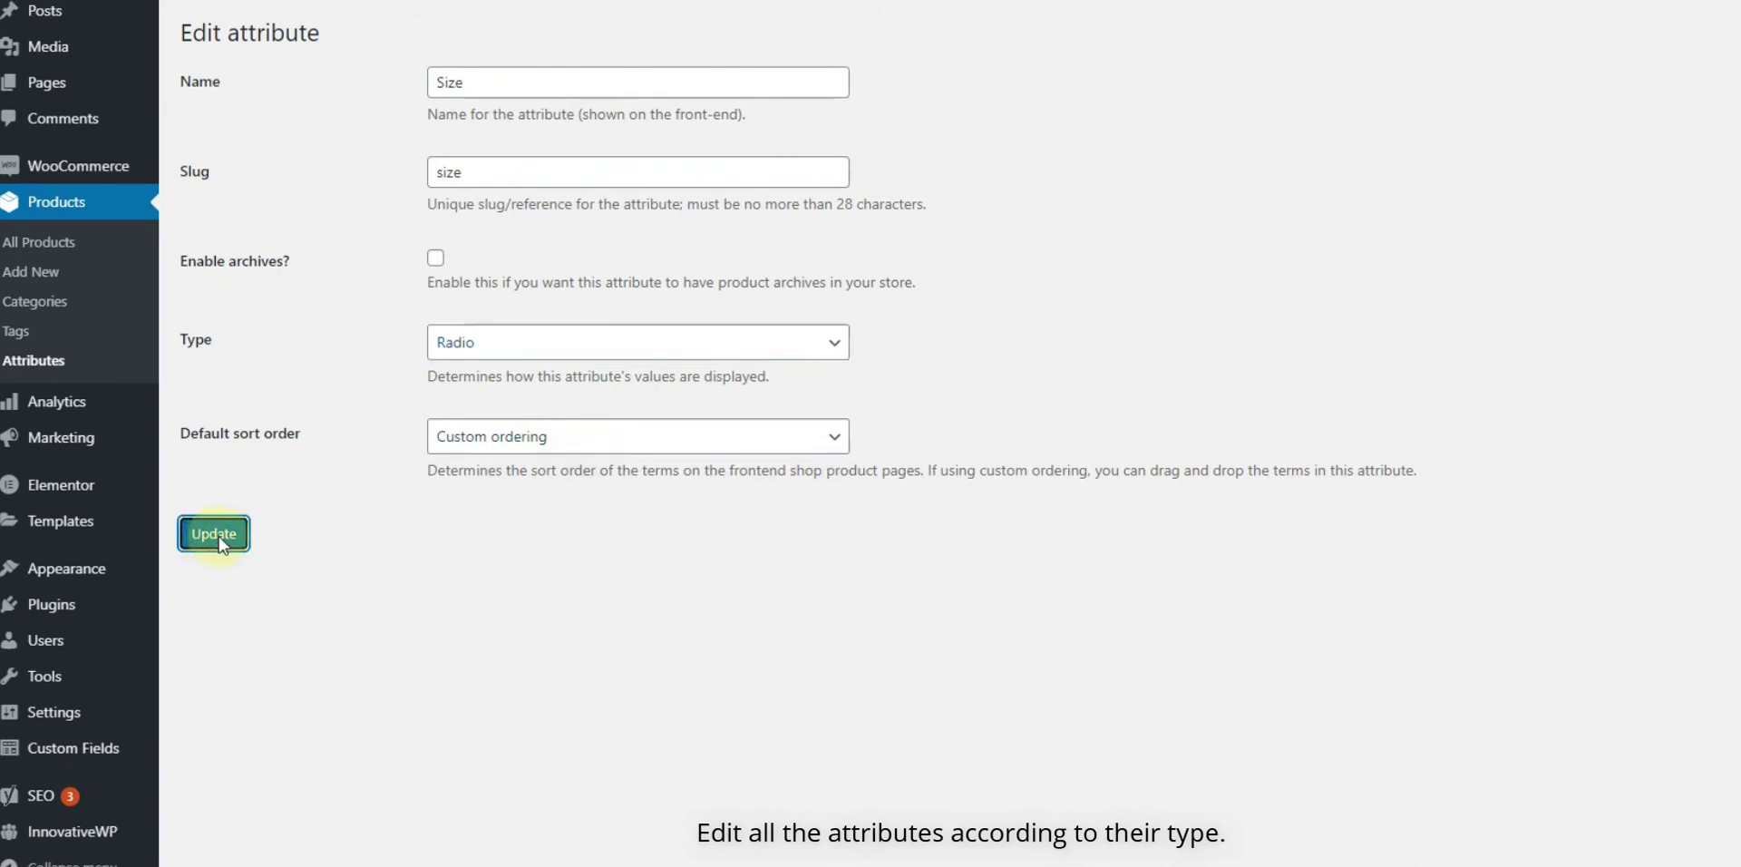
# - Open the Color attribute's terms and set the Blue term's color to #1e73be
pyautogui.click(71, 368)
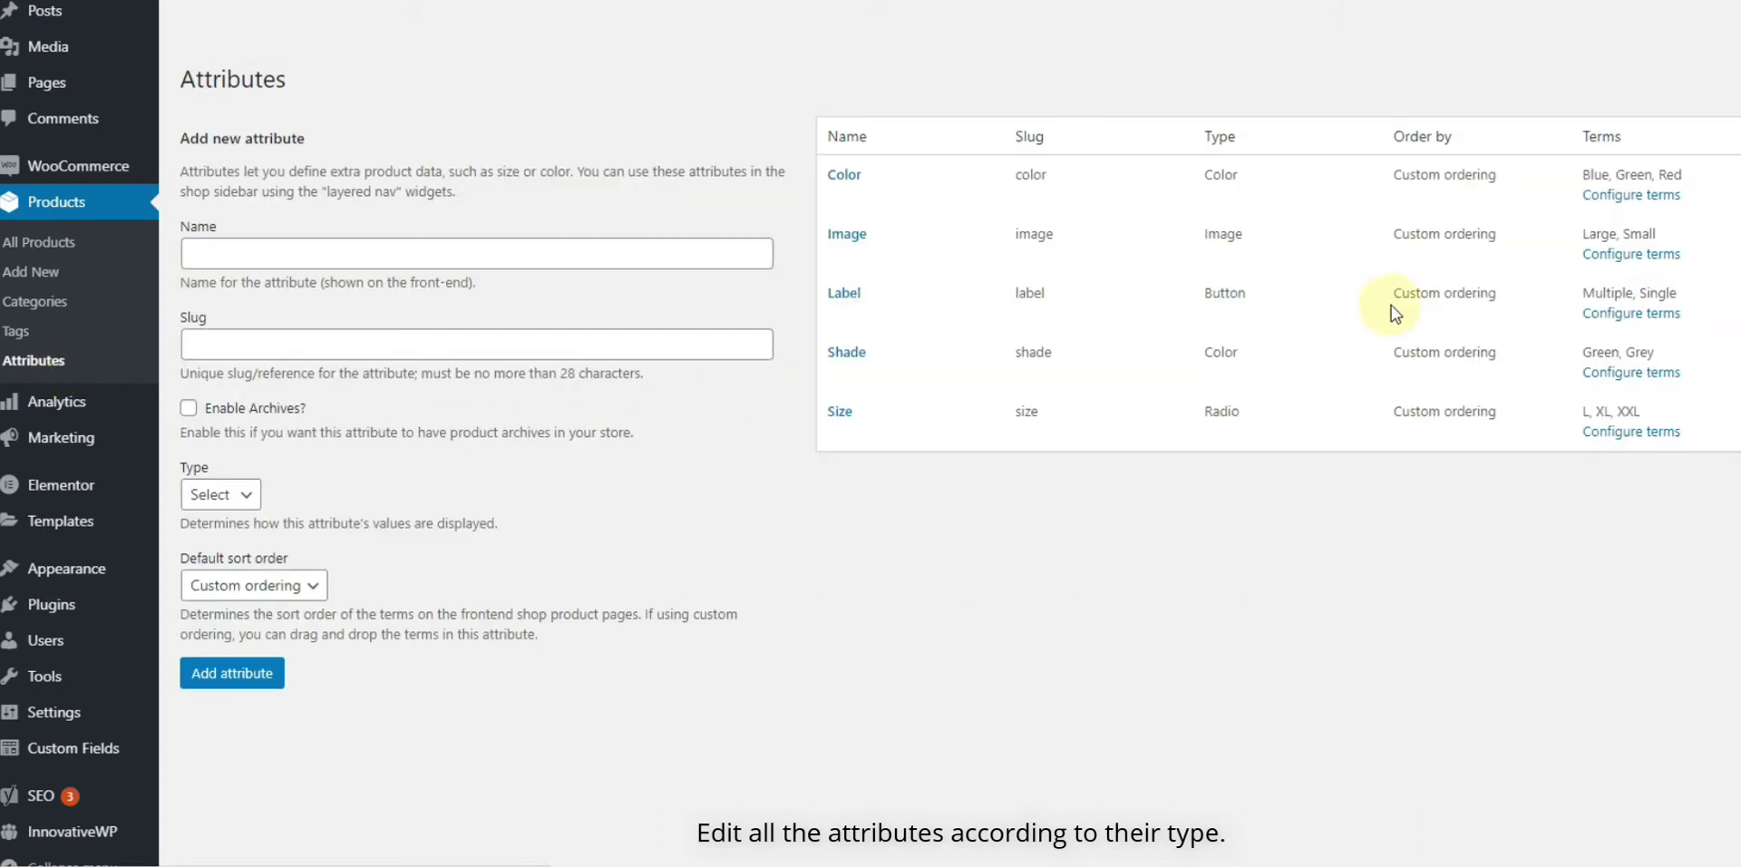
pyautogui.click(1619, 188)
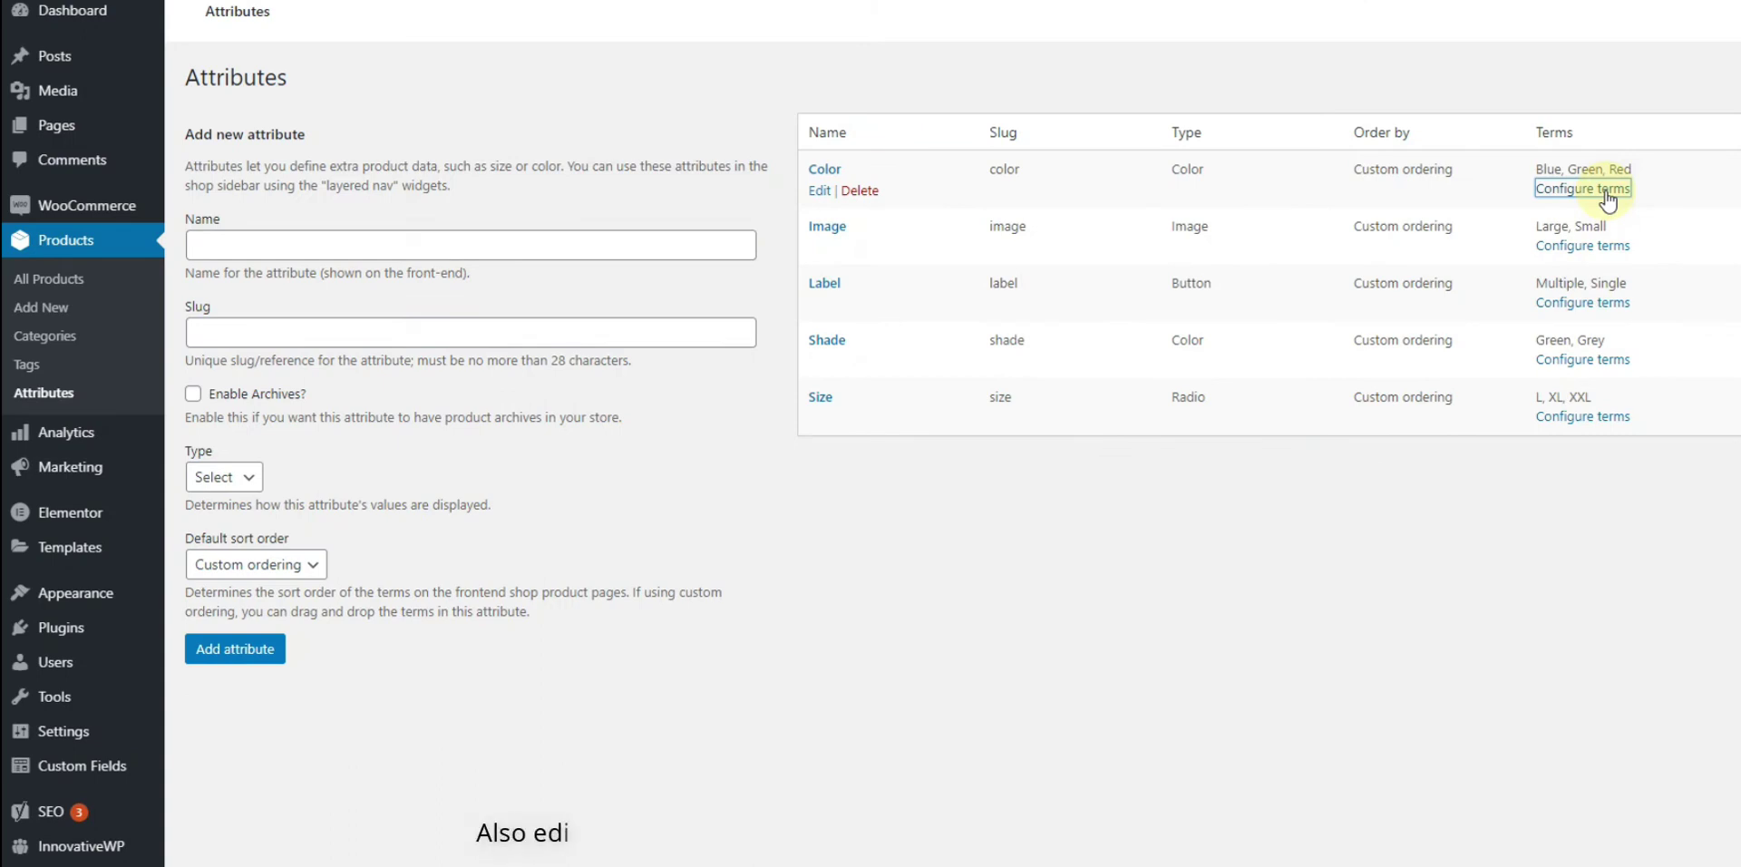
pyautogui.moveTo(909, 223)
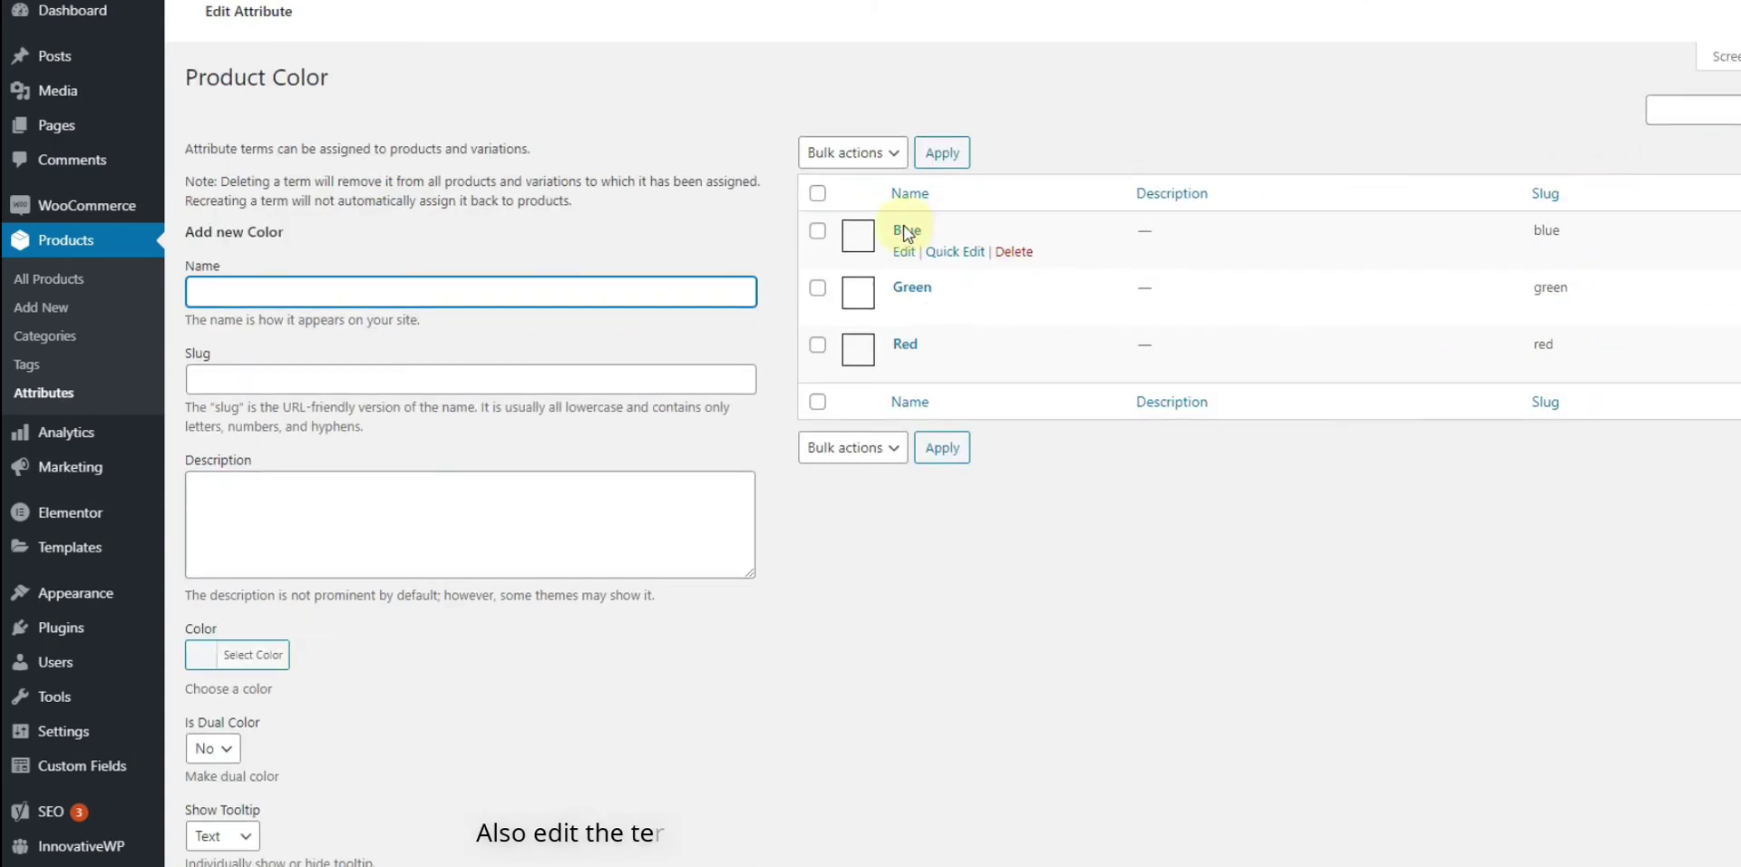
pyautogui.click(905, 253)
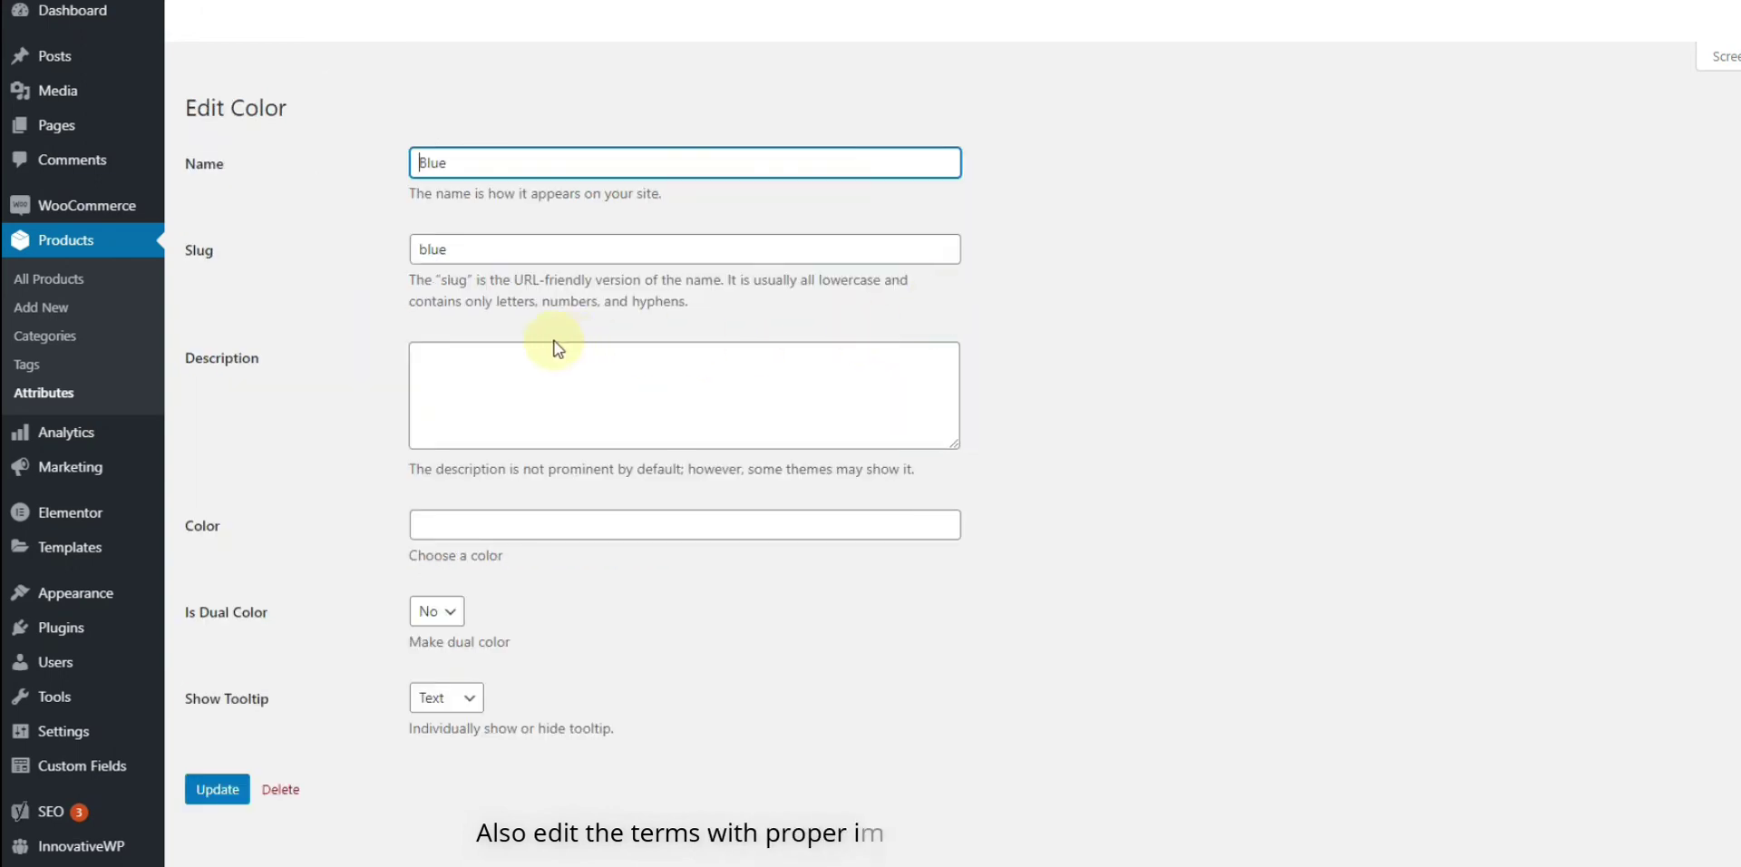
pyautogui.scroll(-1, 459, 548)
pyautogui.click(428, 500)
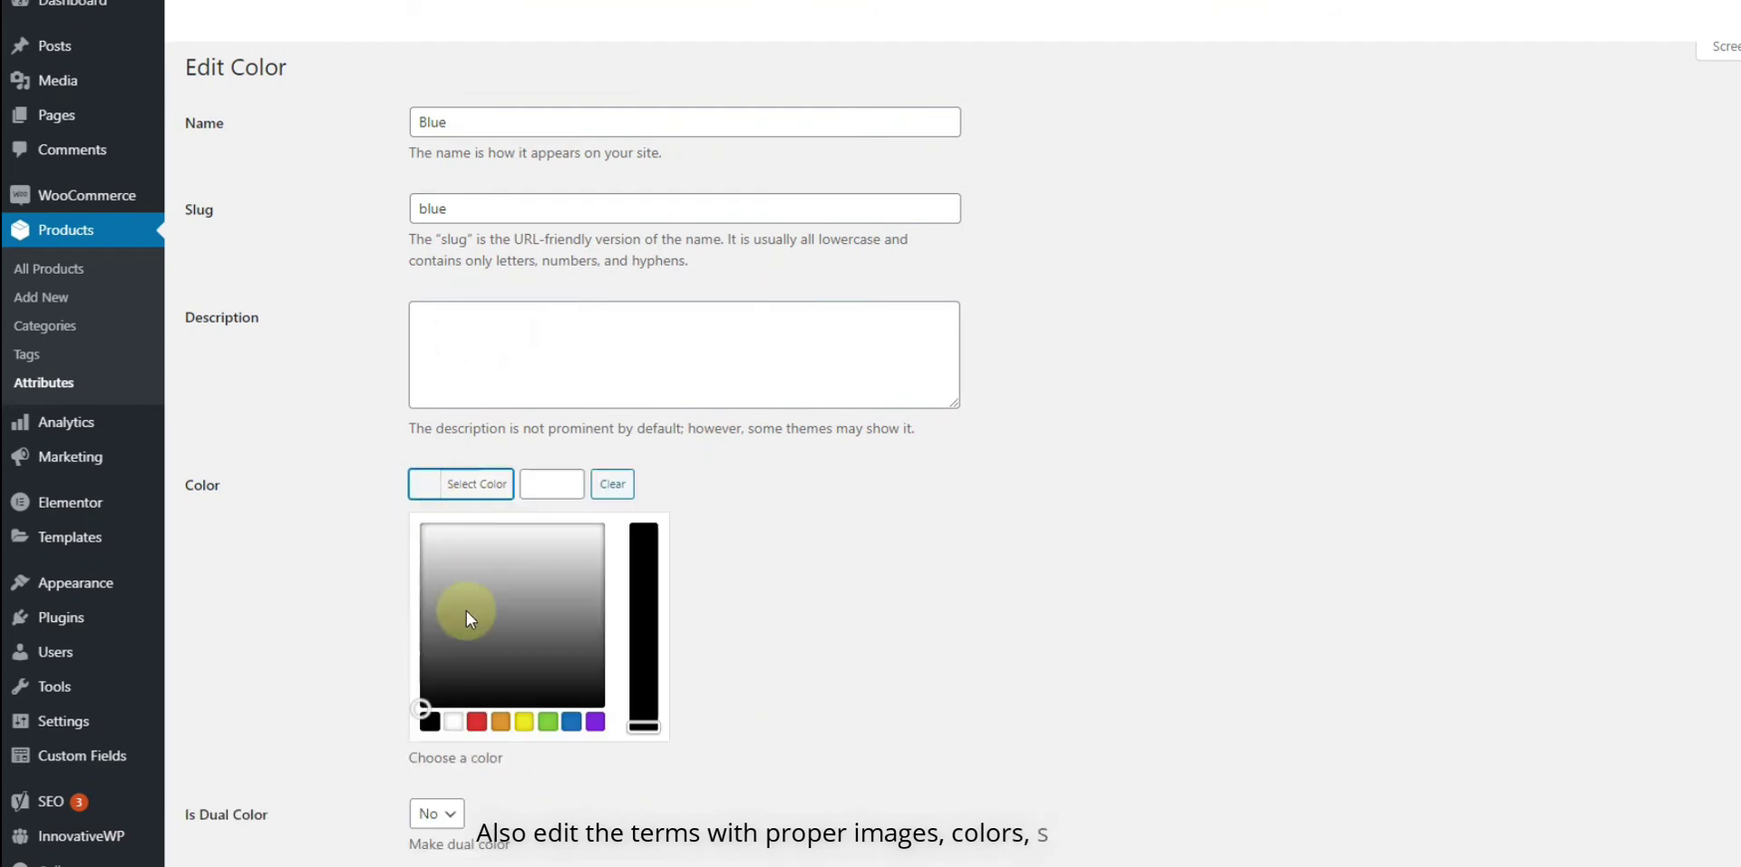
pyautogui.click(571, 721)
pyautogui.click(367, 634)
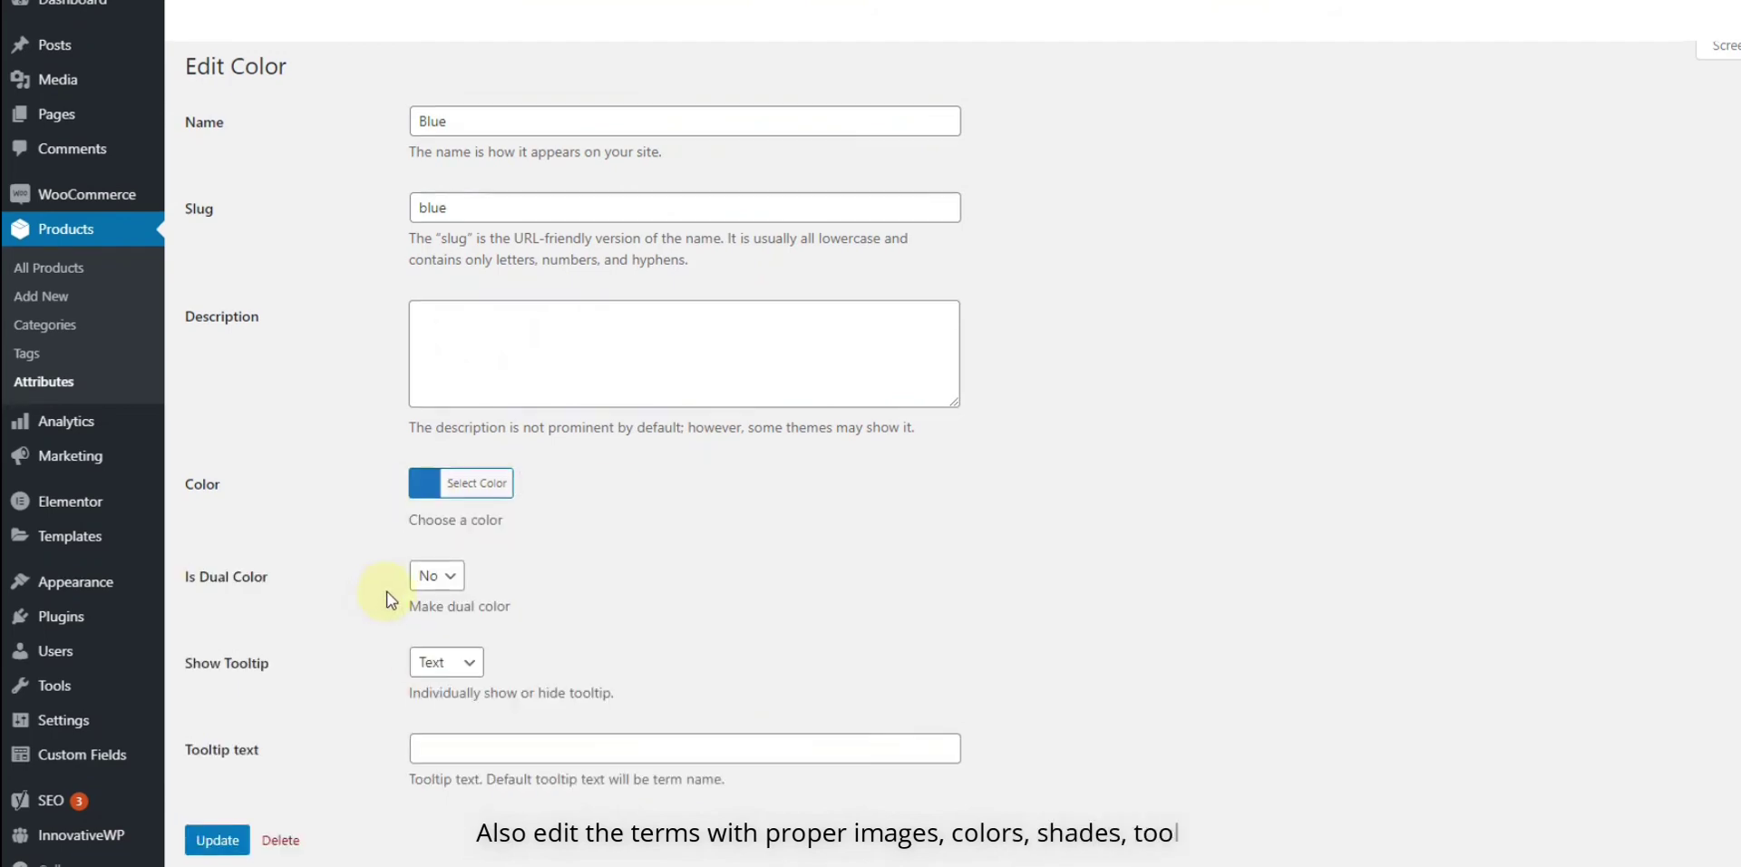
# - Set the Blue term's Show Tooltip option to No and save the update
pyautogui.scroll(-1, 399, 591)
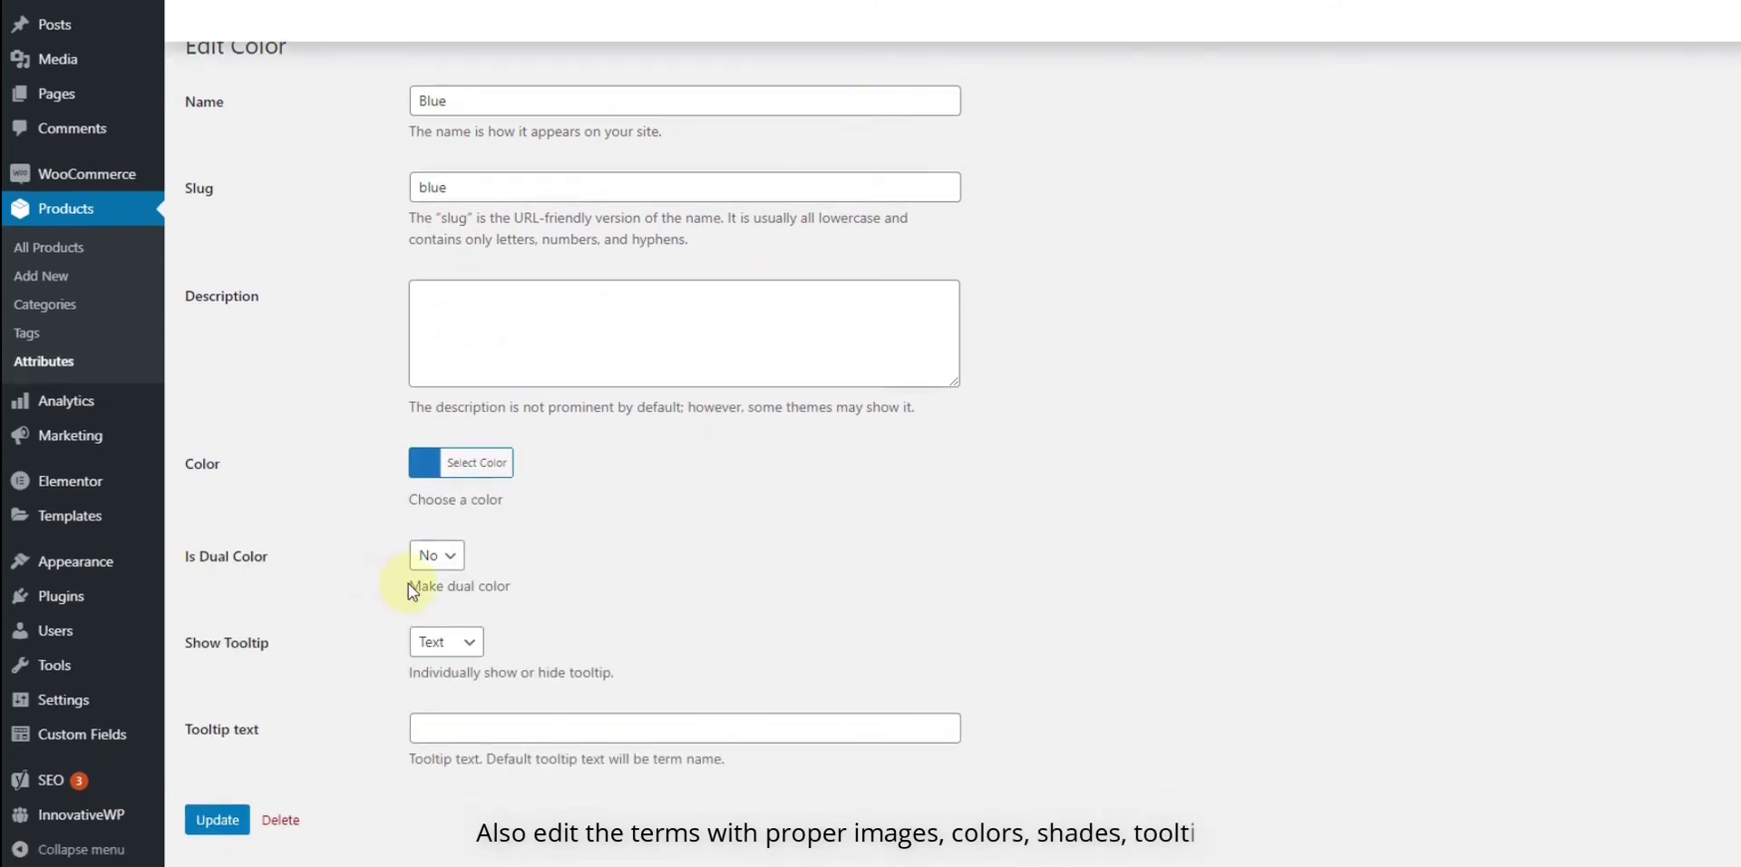
pyautogui.click(469, 645)
pyautogui.click(469, 646)
pyautogui.click(469, 646)
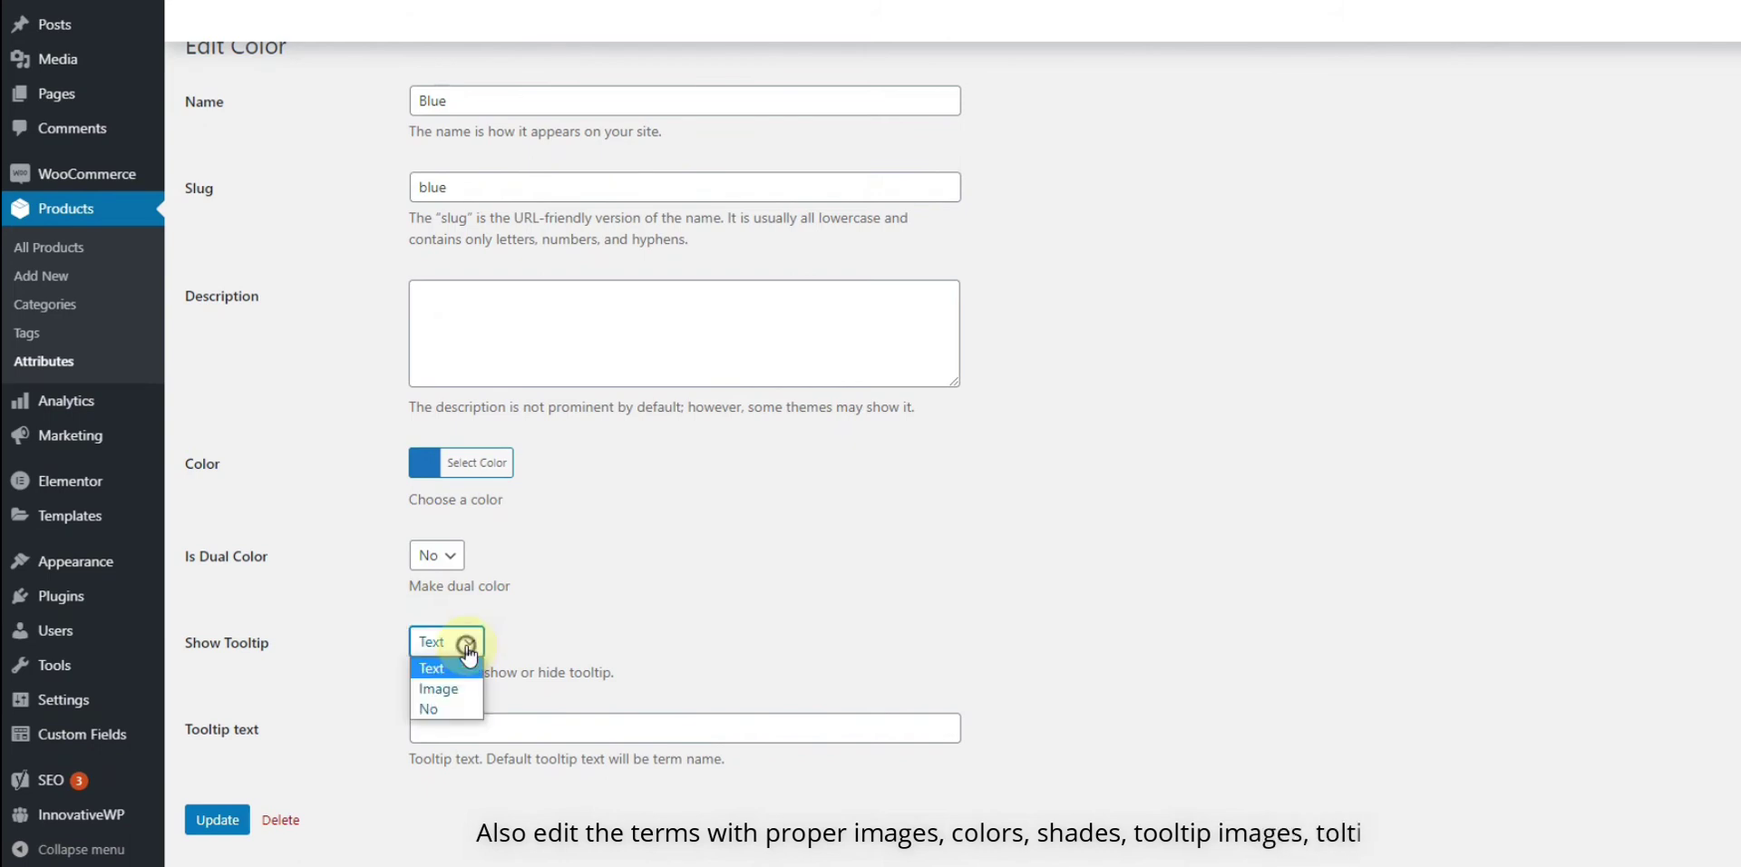
pyautogui.click(462, 690)
pyautogui.click(445, 642)
pyautogui.click(439, 718)
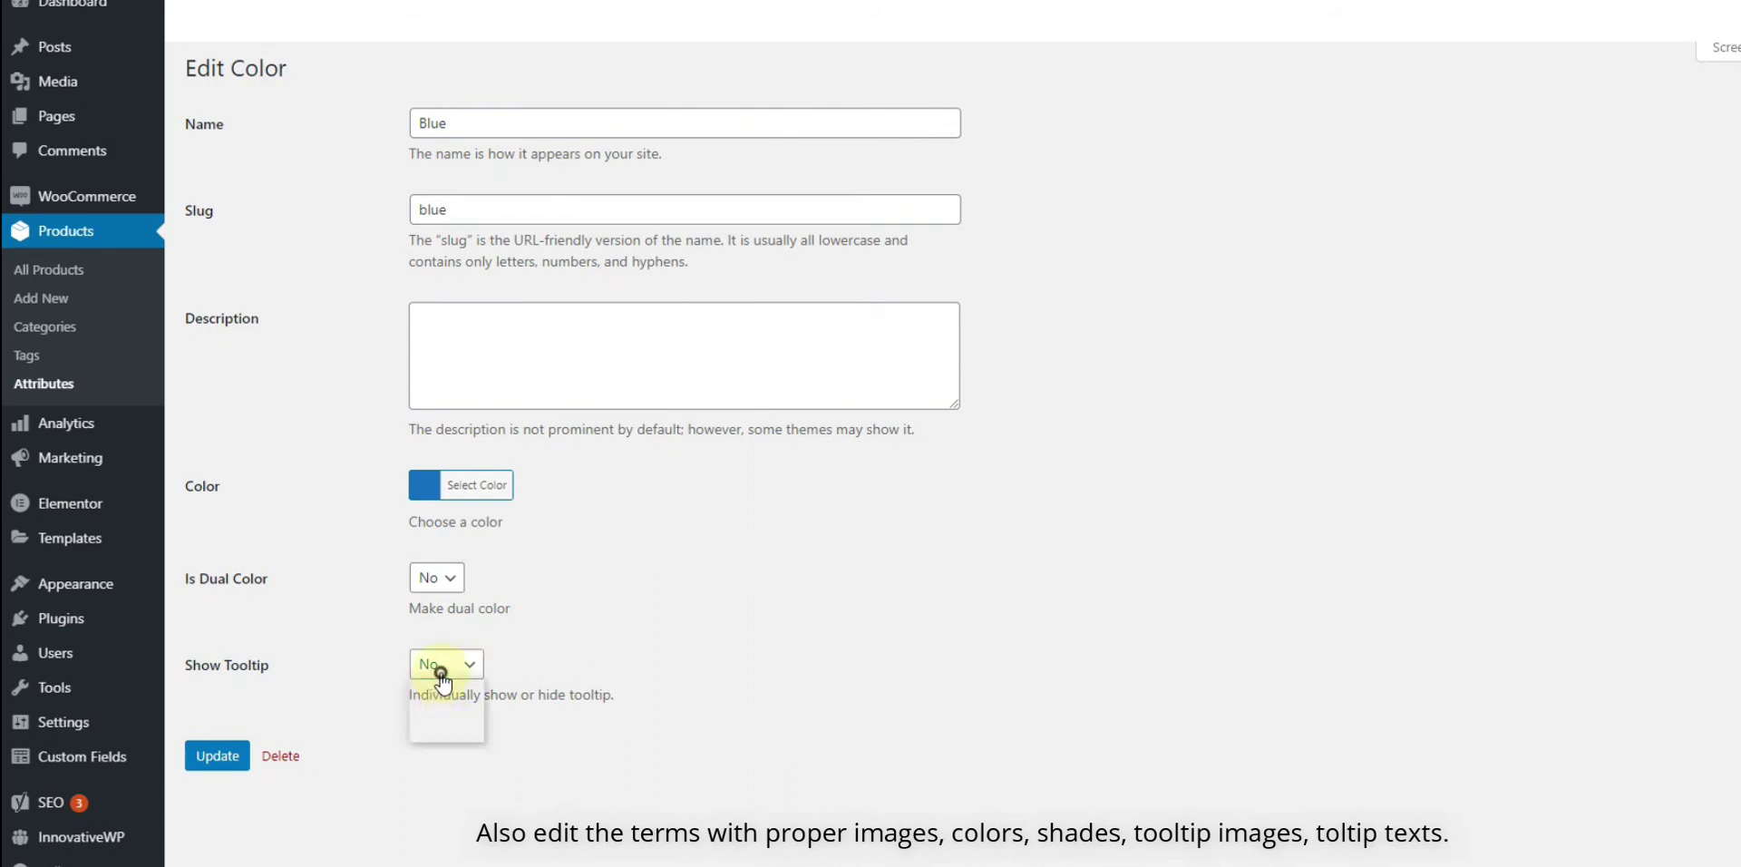
pyautogui.click(439, 673)
pyautogui.click(450, 688)
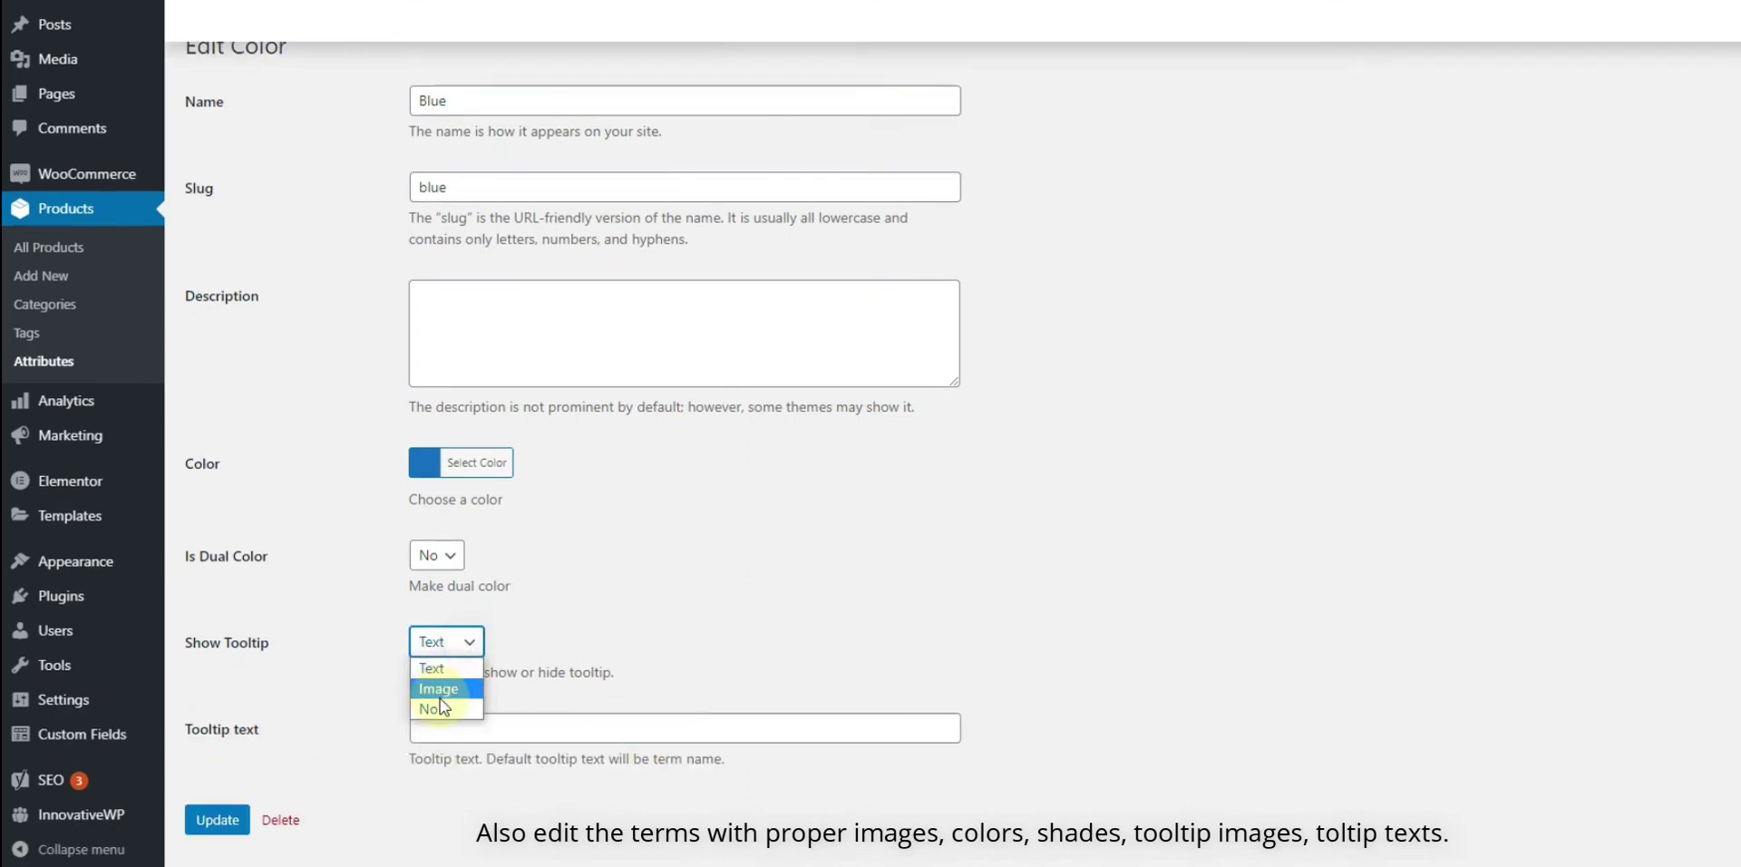
pyautogui.click(439, 708)
pyautogui.click(225, 755)
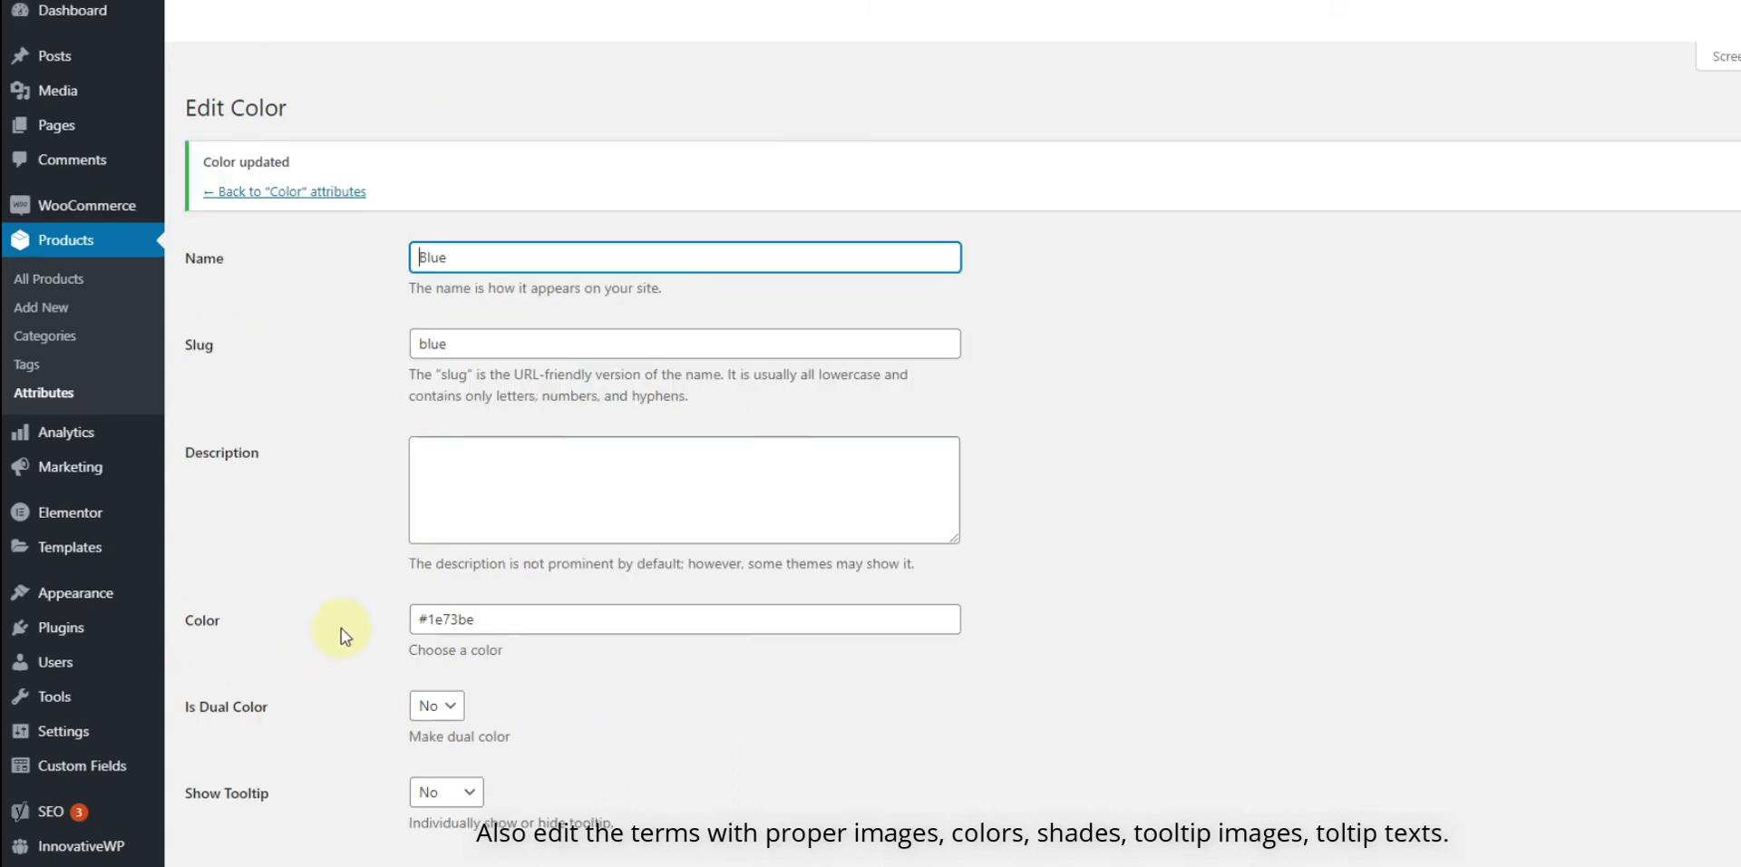
# - Set the Color attribute's Green term to color #81d742 and save the update
pyautogui.click(70, 399)
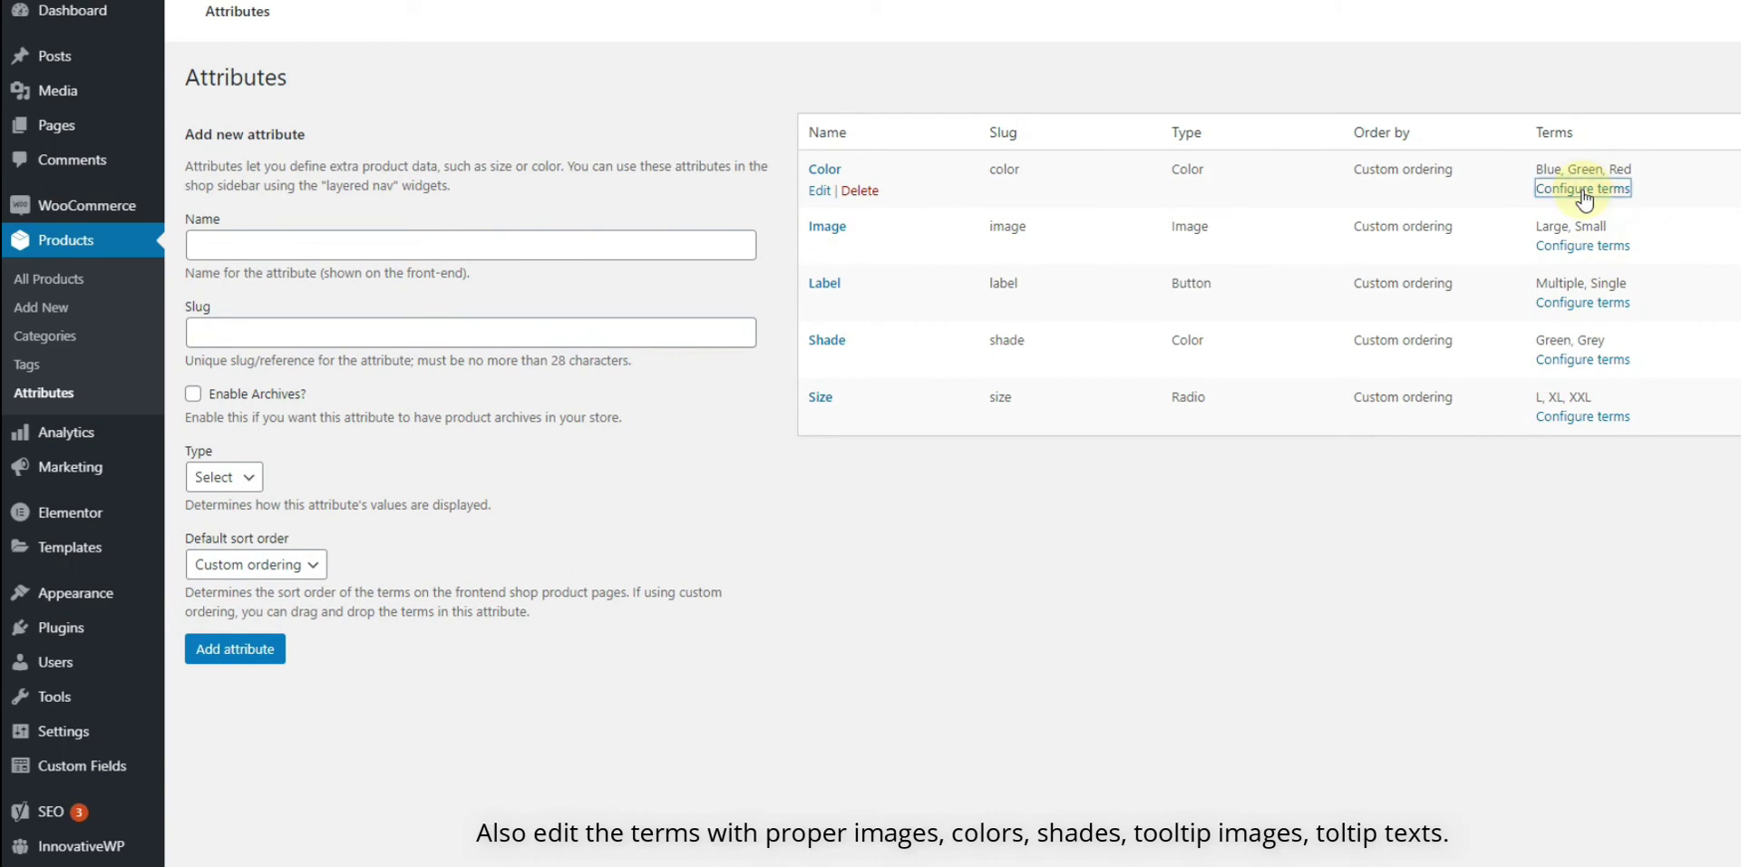
pyautogui.click(1585, 190)
pyautogui.click(912, 288)
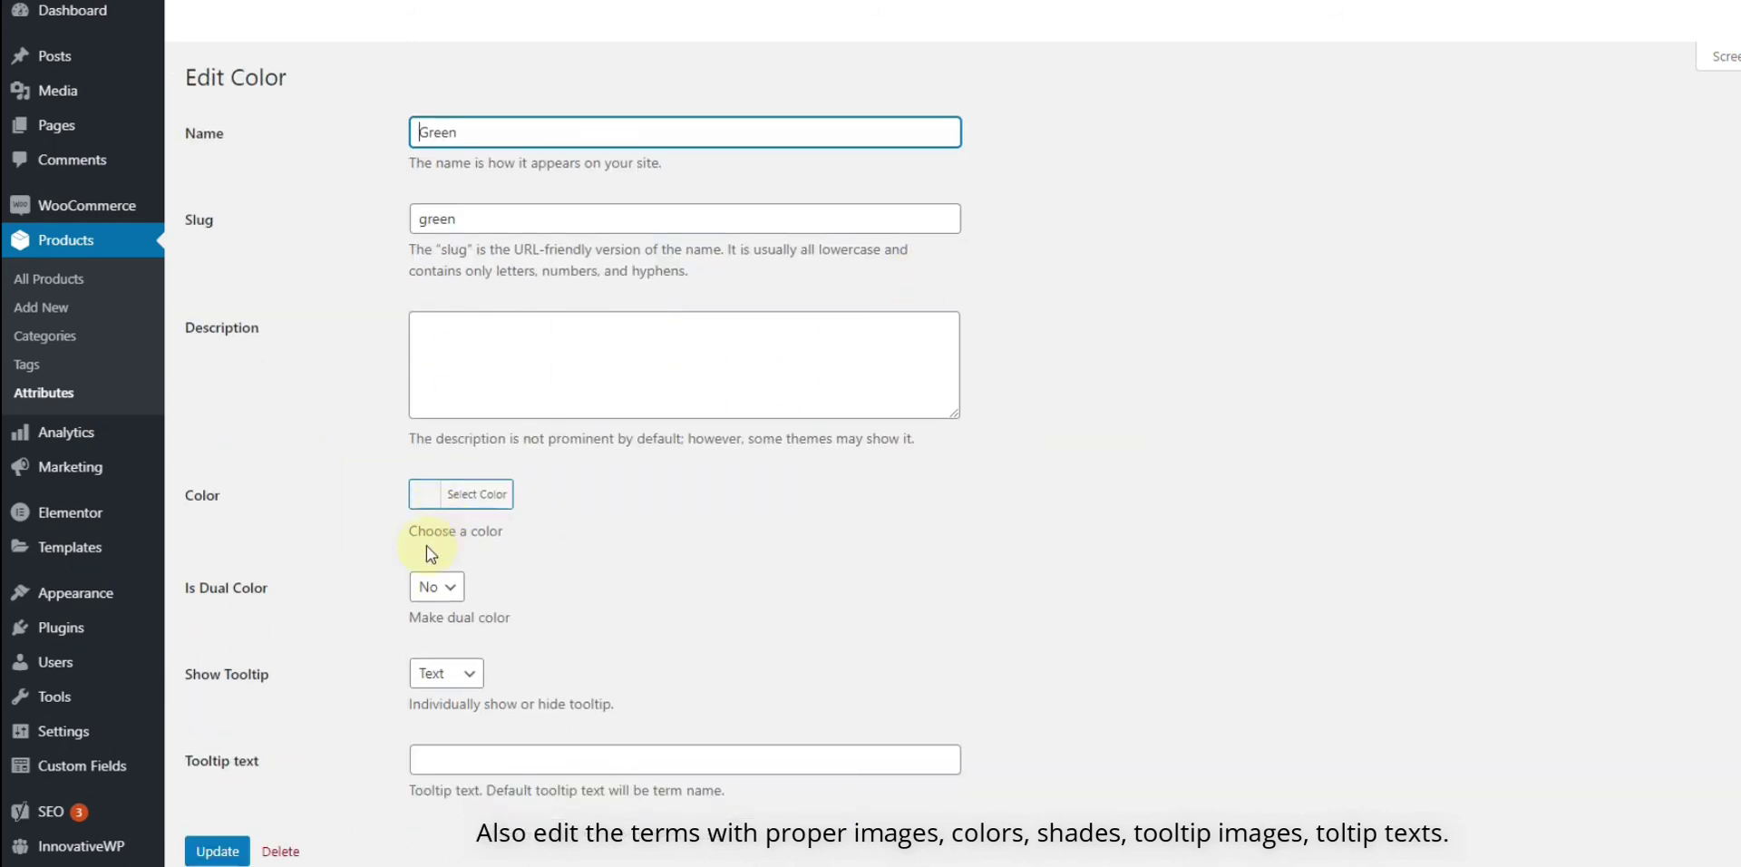
pyautogui.click(435, 508)
pyautogui.click(550, 732)
pyautogui.scroll(-3, 389, 687)
pyautogui.click(214, 820)
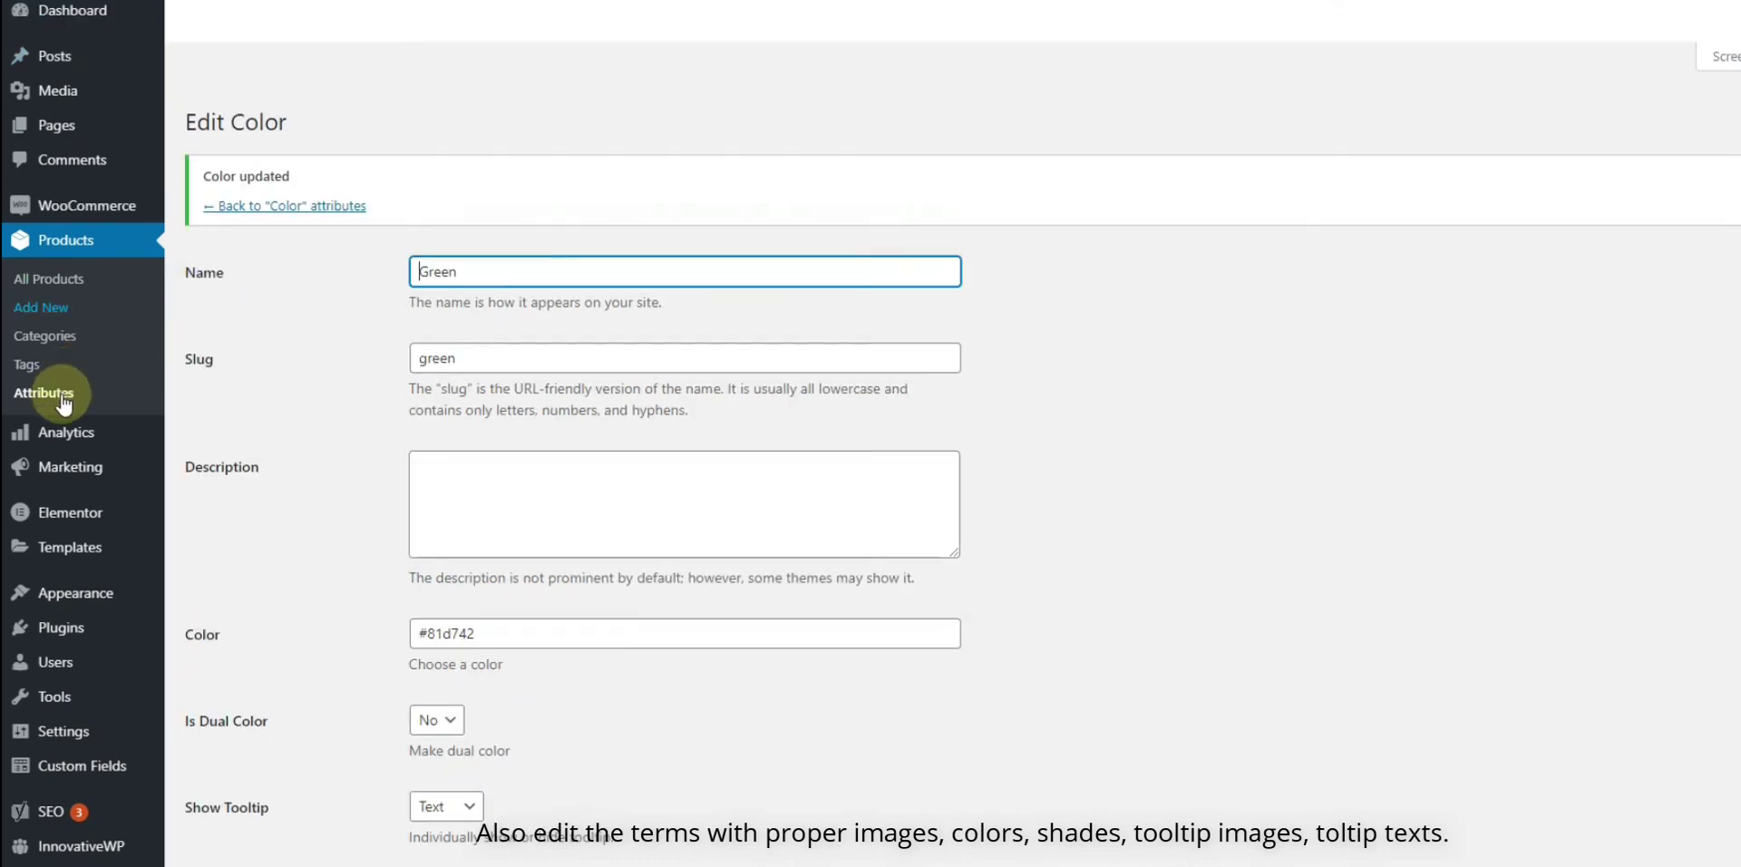
# - Set the Color attribute's Red term to color #dd3333, save the update and return to the Color terms
pyautogui.click(261, 163)
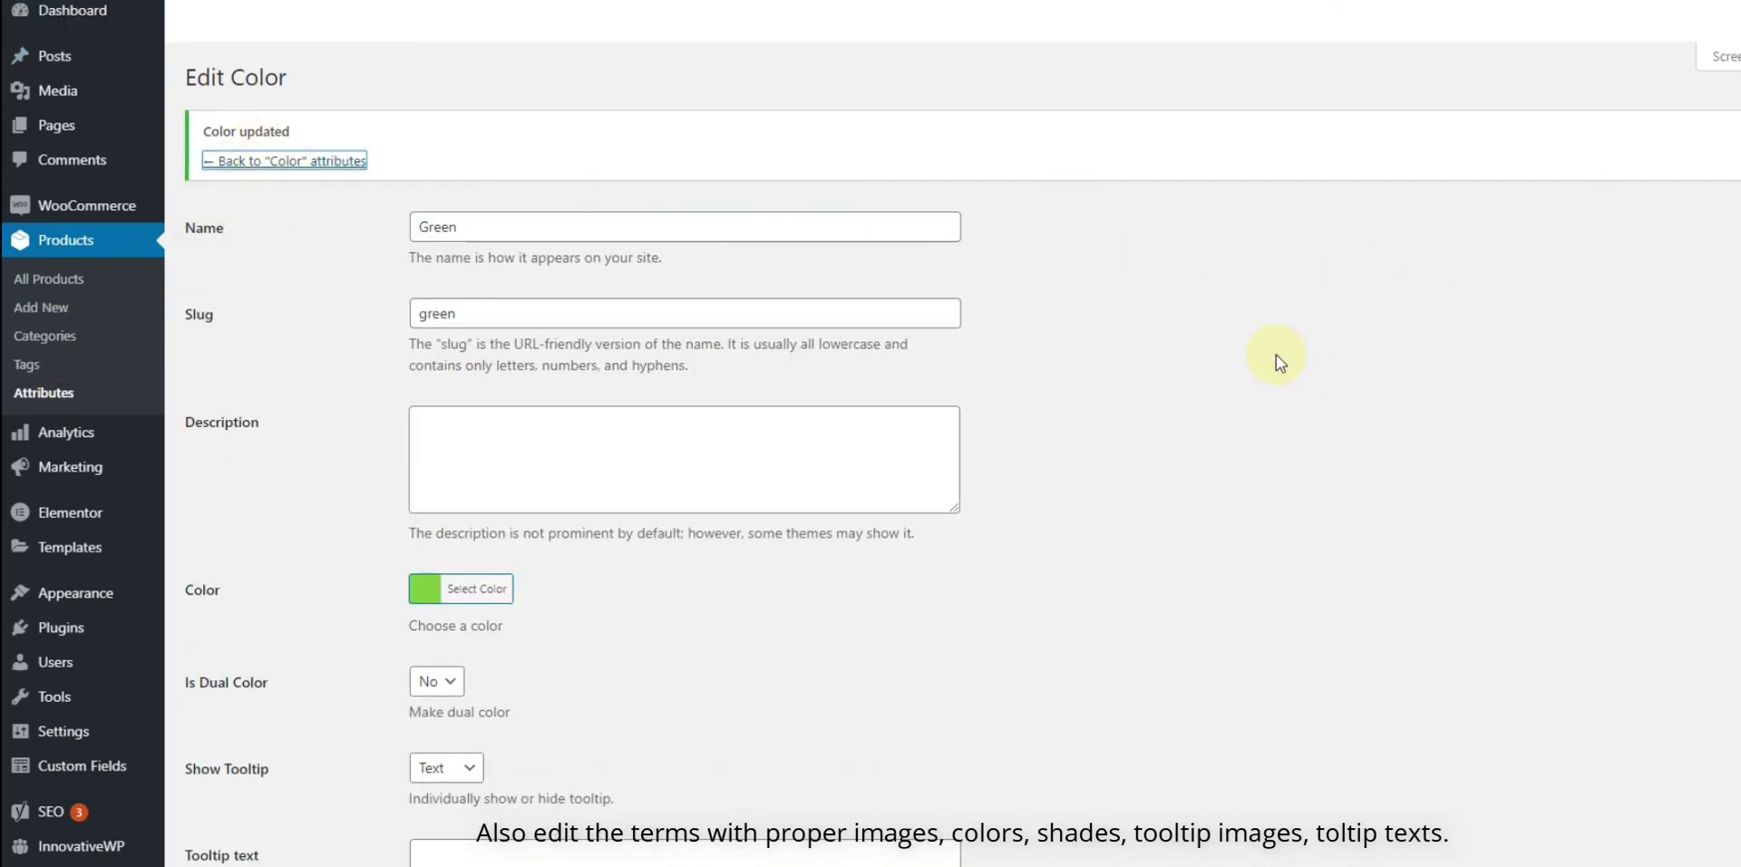
pyautogui.click(912, 369)
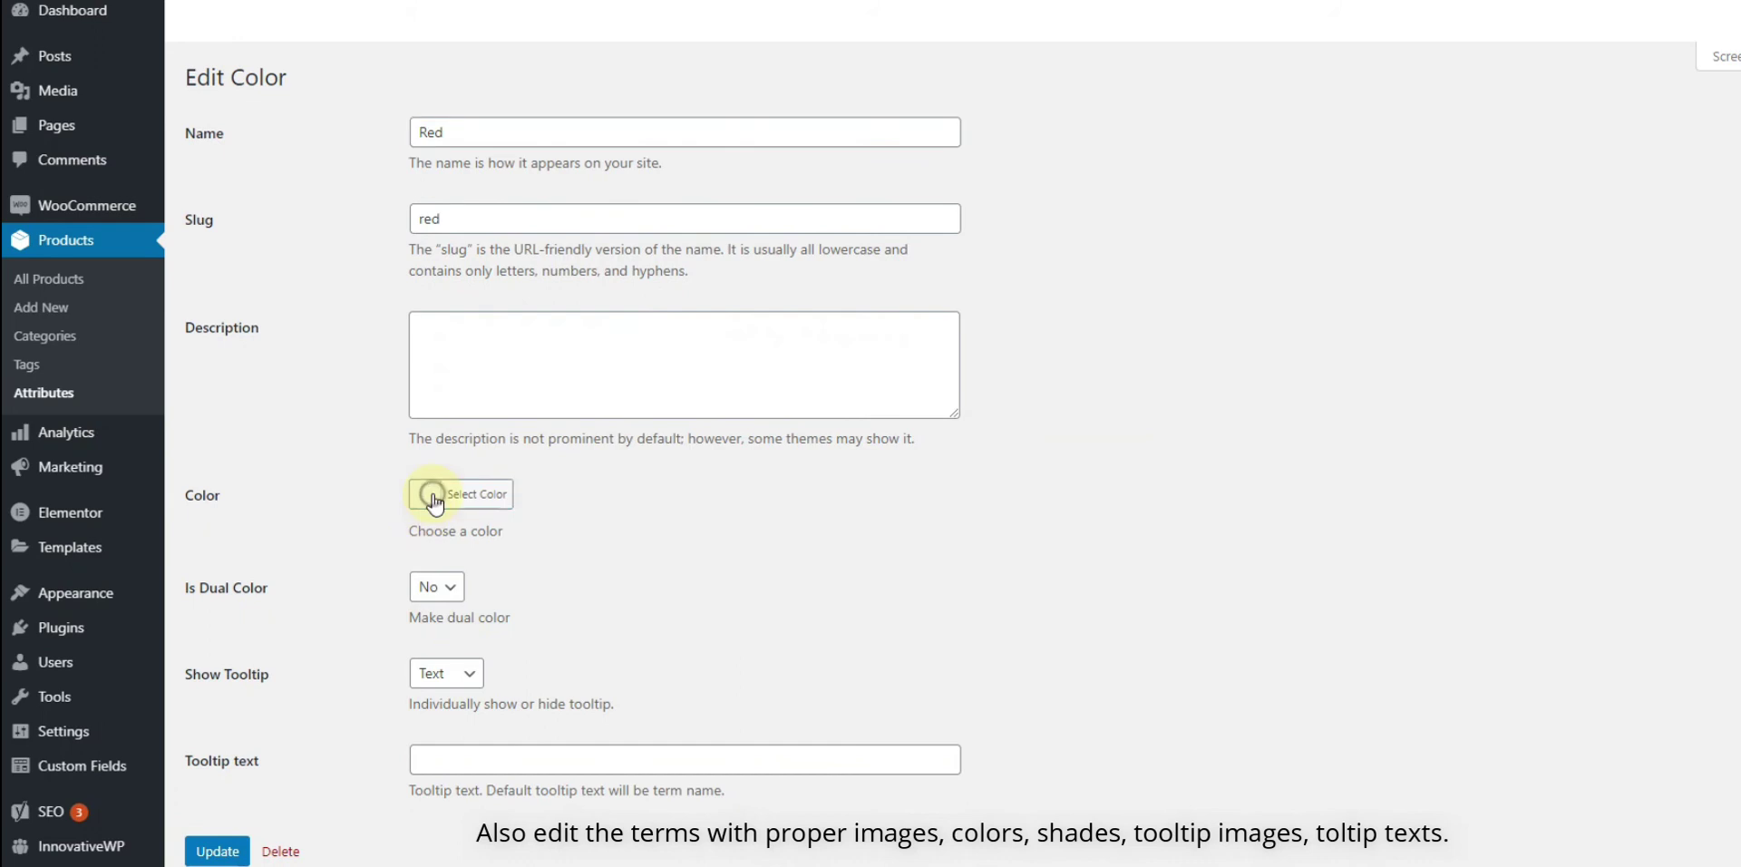
pyautogui.click(425, 494)
pyautogui.click(477, 726)
pyautogui.scroll(-3, 274, 778)
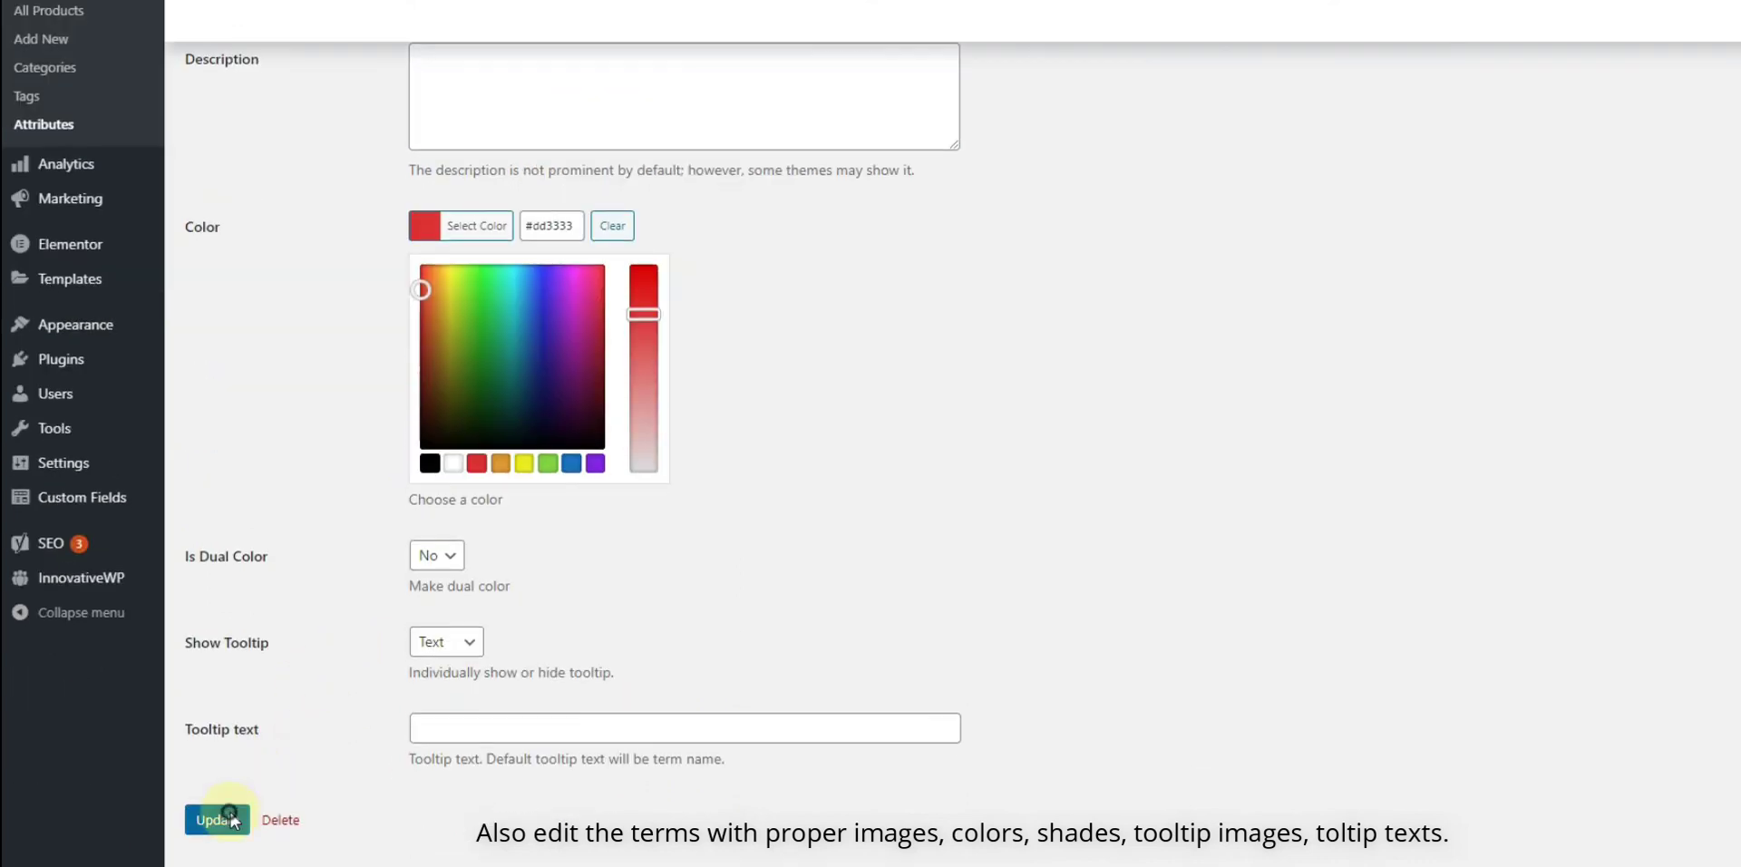
pyautogui.click(218, 821)
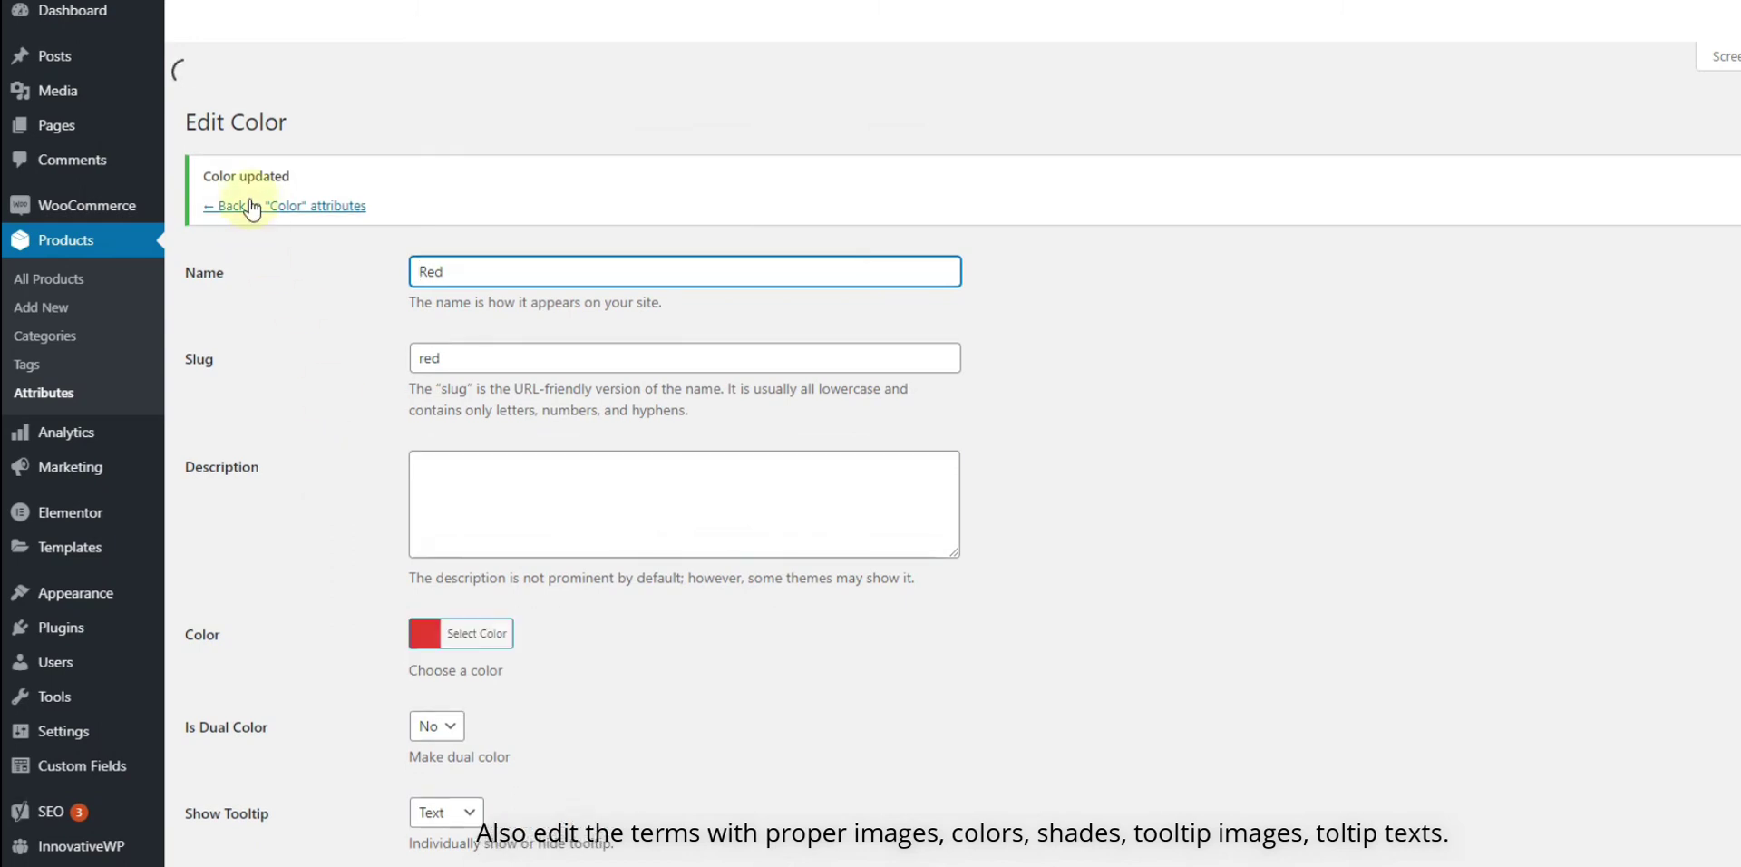
pyautogui.click(248, 161)
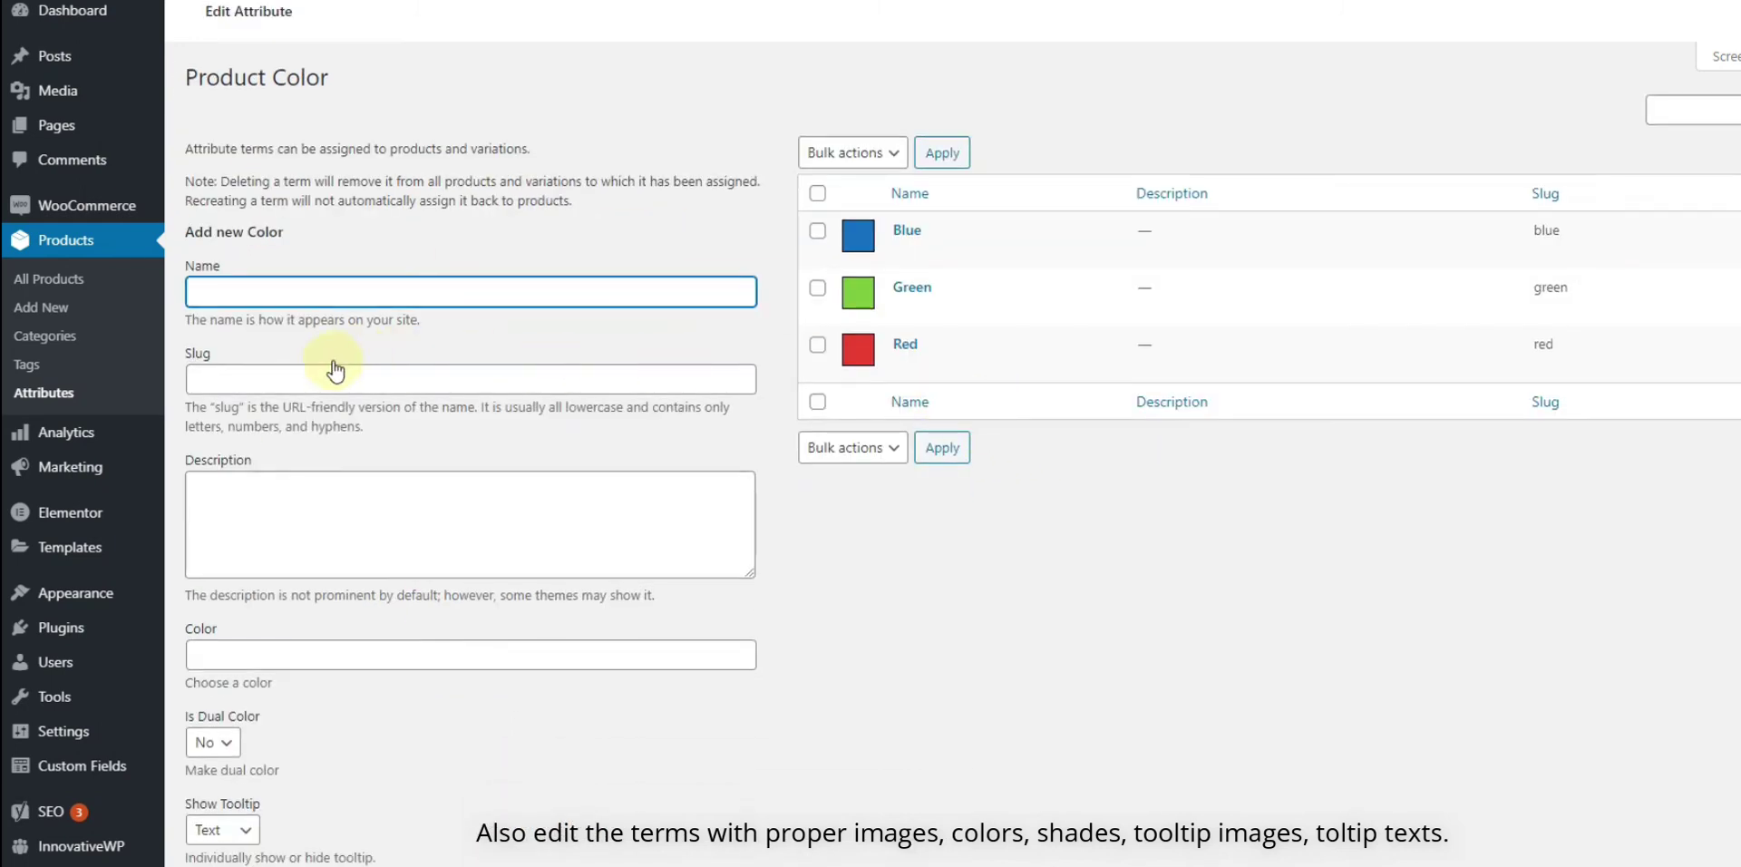
# - Open the Shade attribute's Green term and set its primary color to #0a0a0a
pyautogui.click(41, 392)
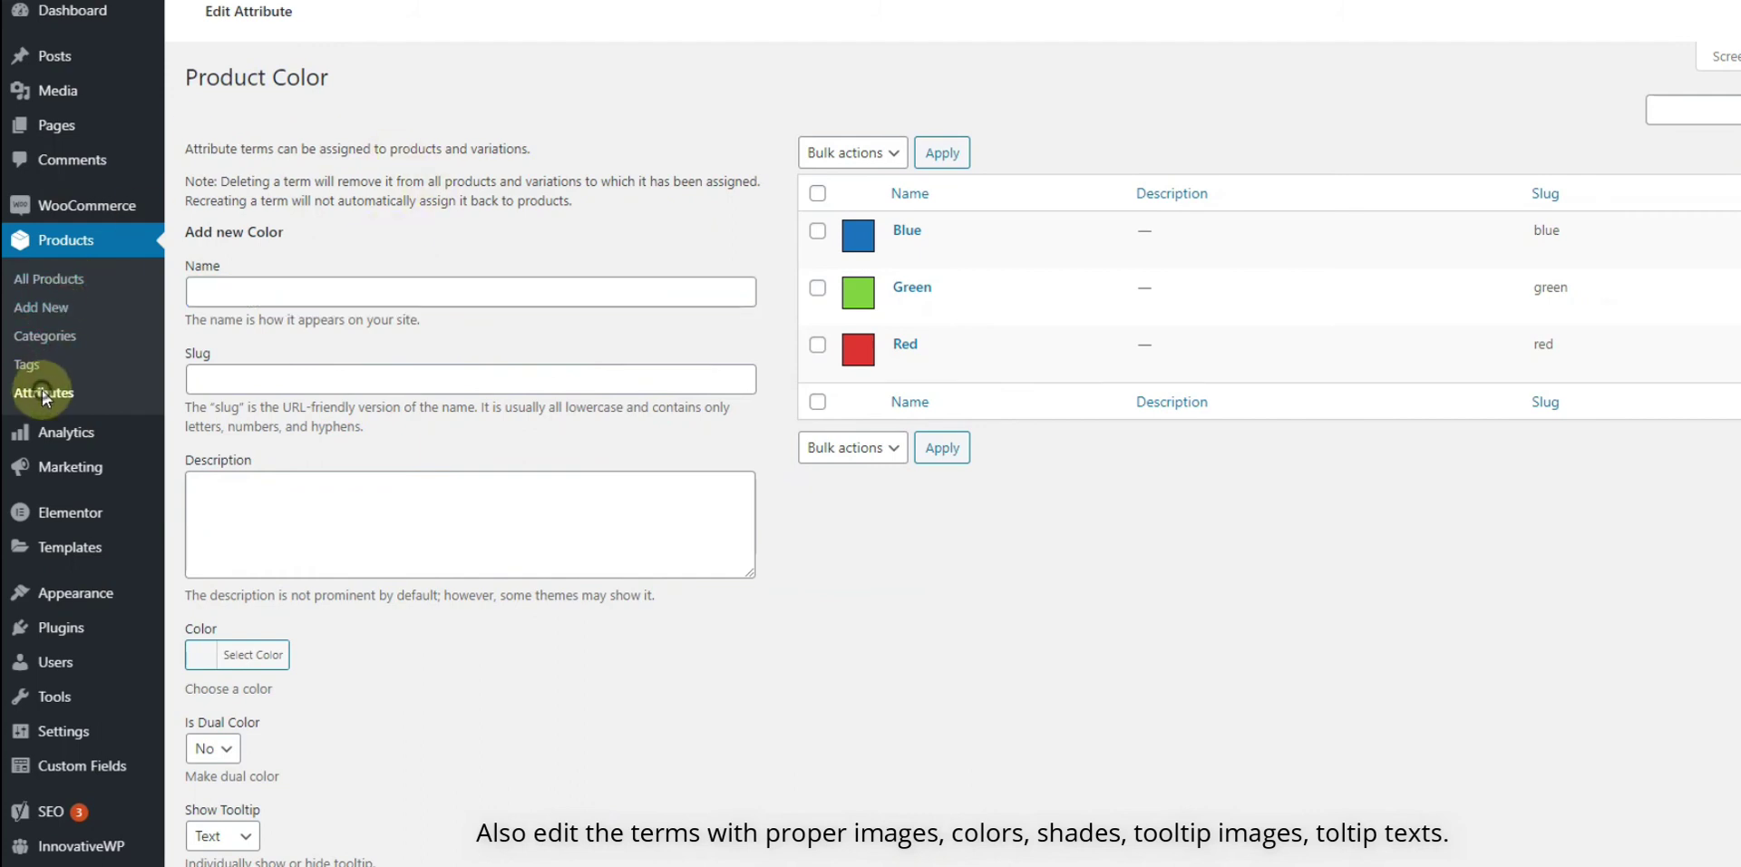
pyautogui.scroll(-1, 691, 501)
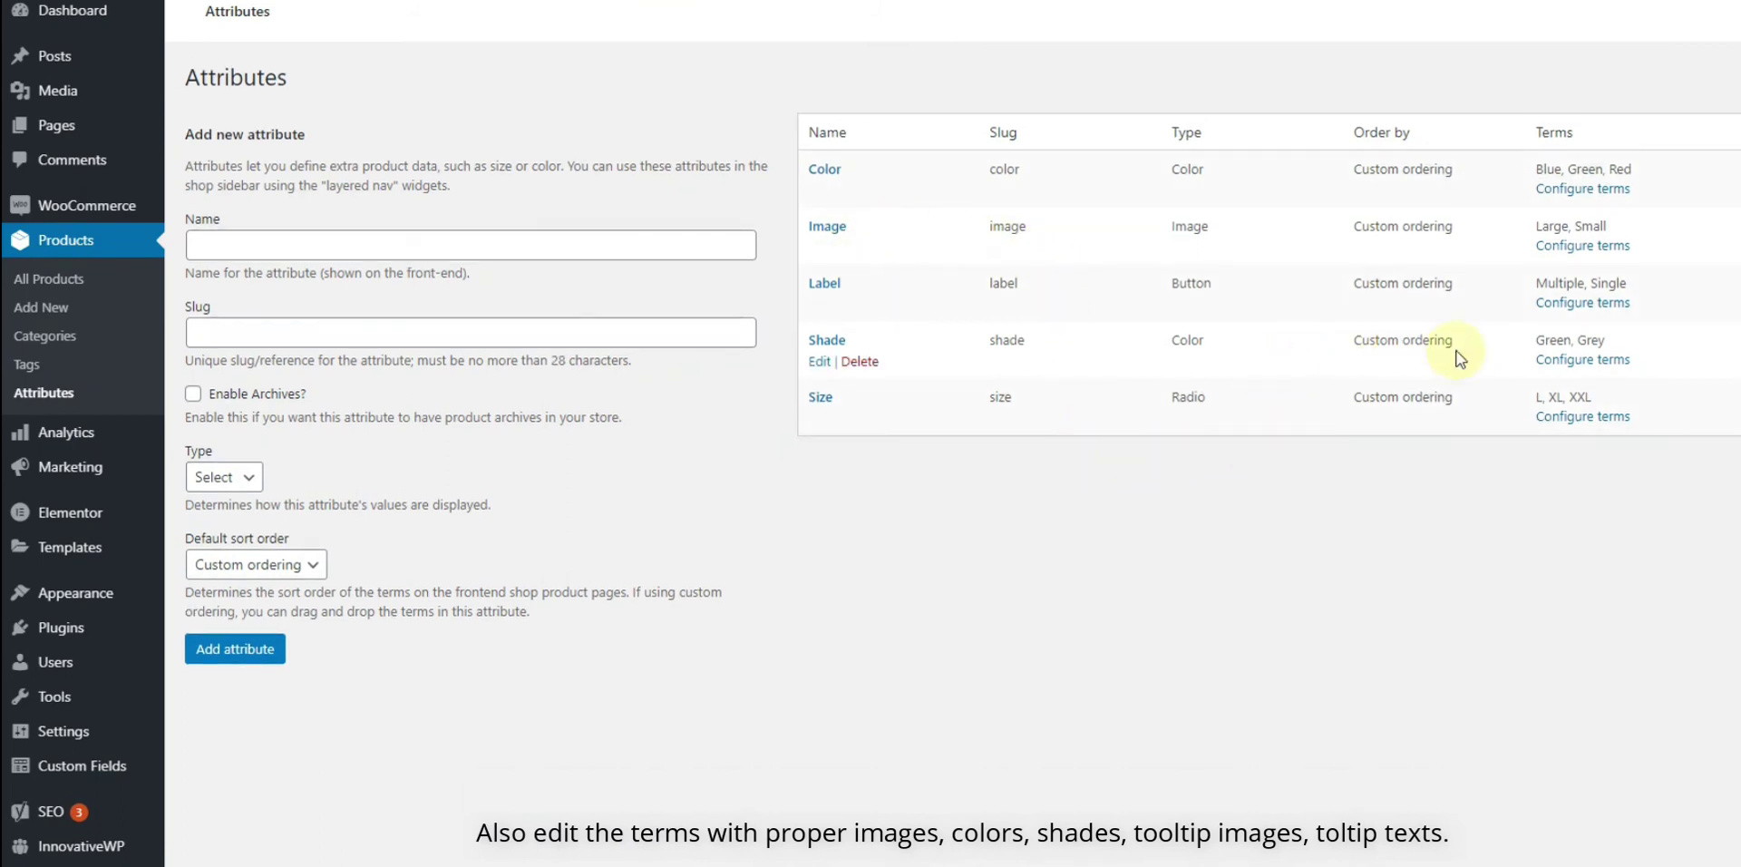
pyautogui.click(1566, 367)
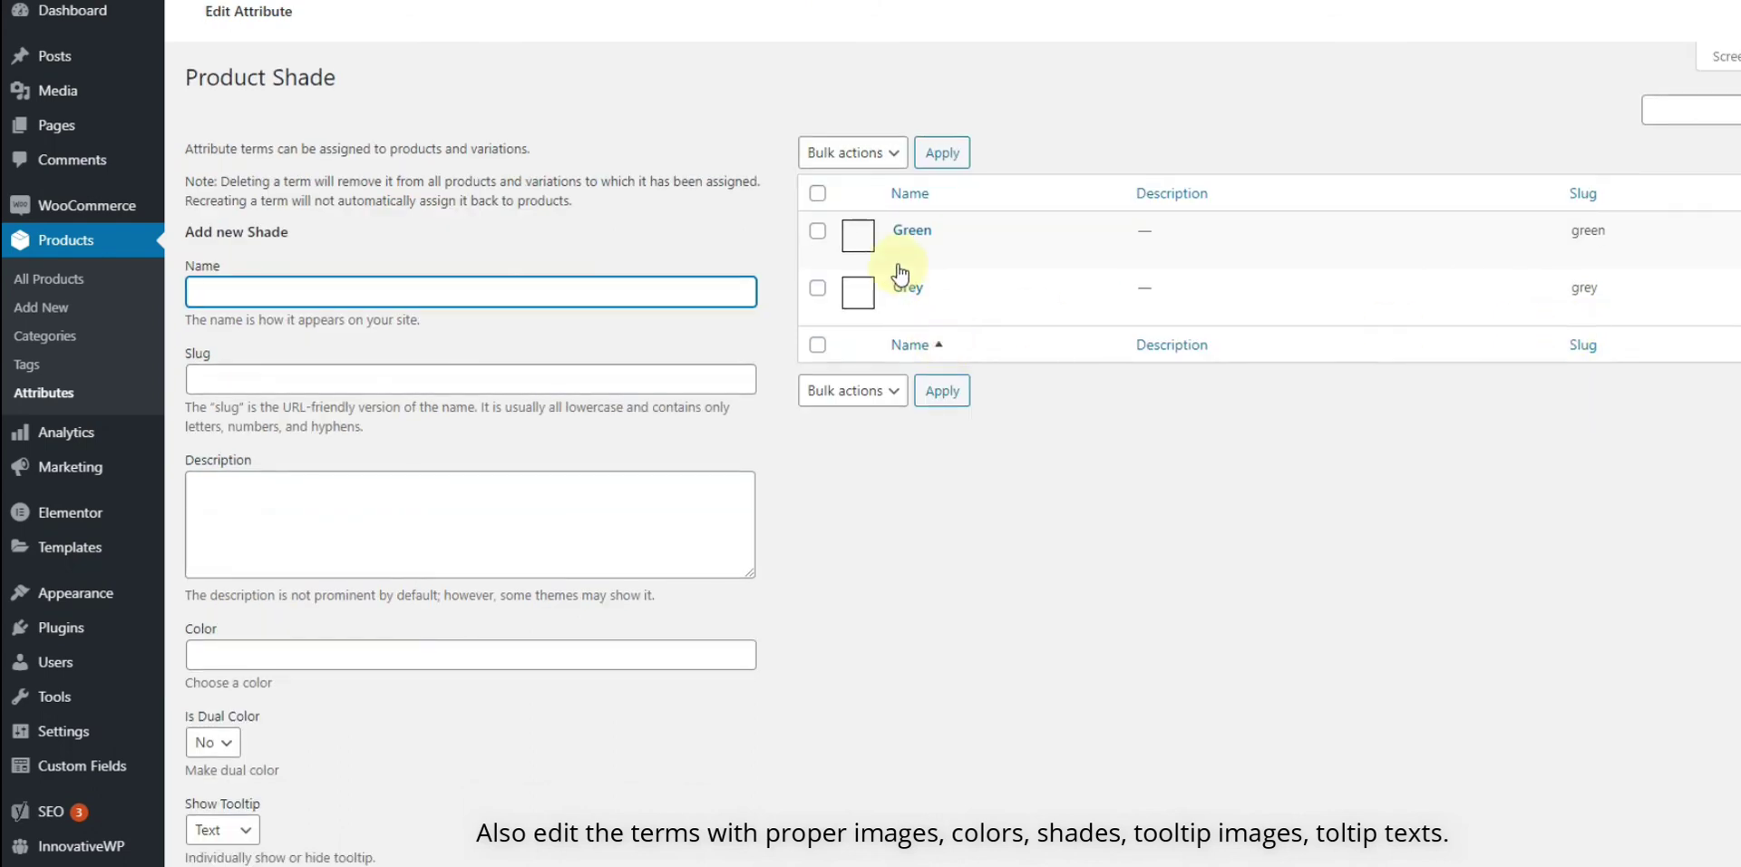
pyautogui.click(905, 253)
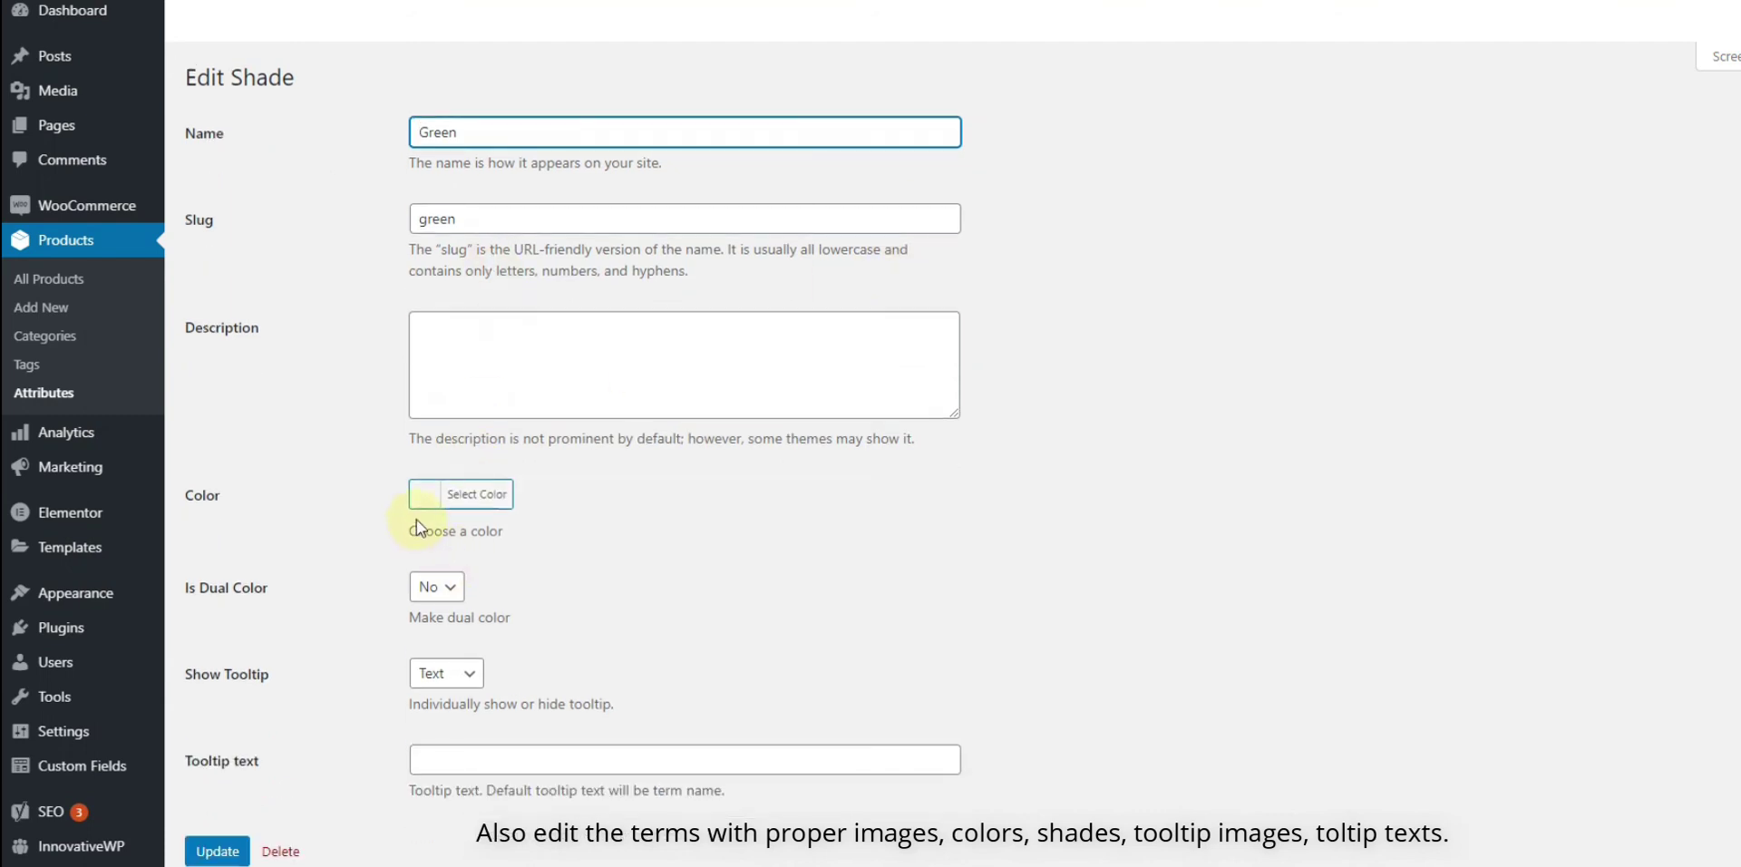
pyautogui.click(431, 506)
pyautogui.moveTo(455, 614); pyautogui.dragTo(400, 760)
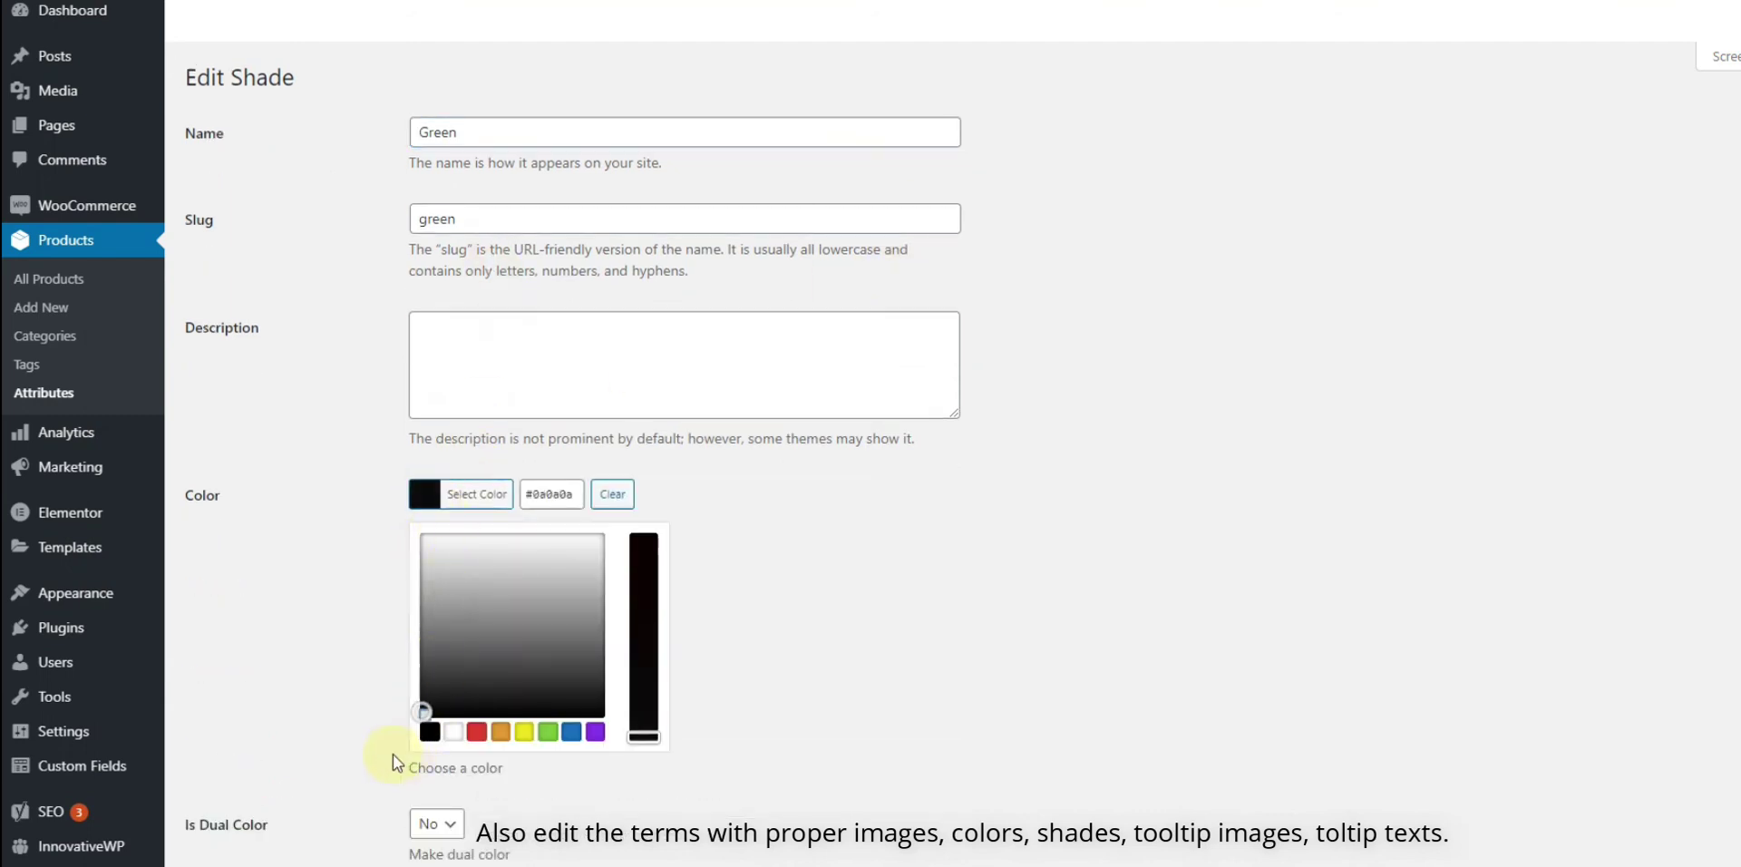
pyautogui.click(341, 698)
# - Make the Green shade a dual color with secondary color #81d742
pyautogui.click(434, 586)
pyautogui.click(428, 631)
pyautogui.click(432, 663)
pyautogui.scroll(-3, 434, 661)
pyautogui.click(551, 603)
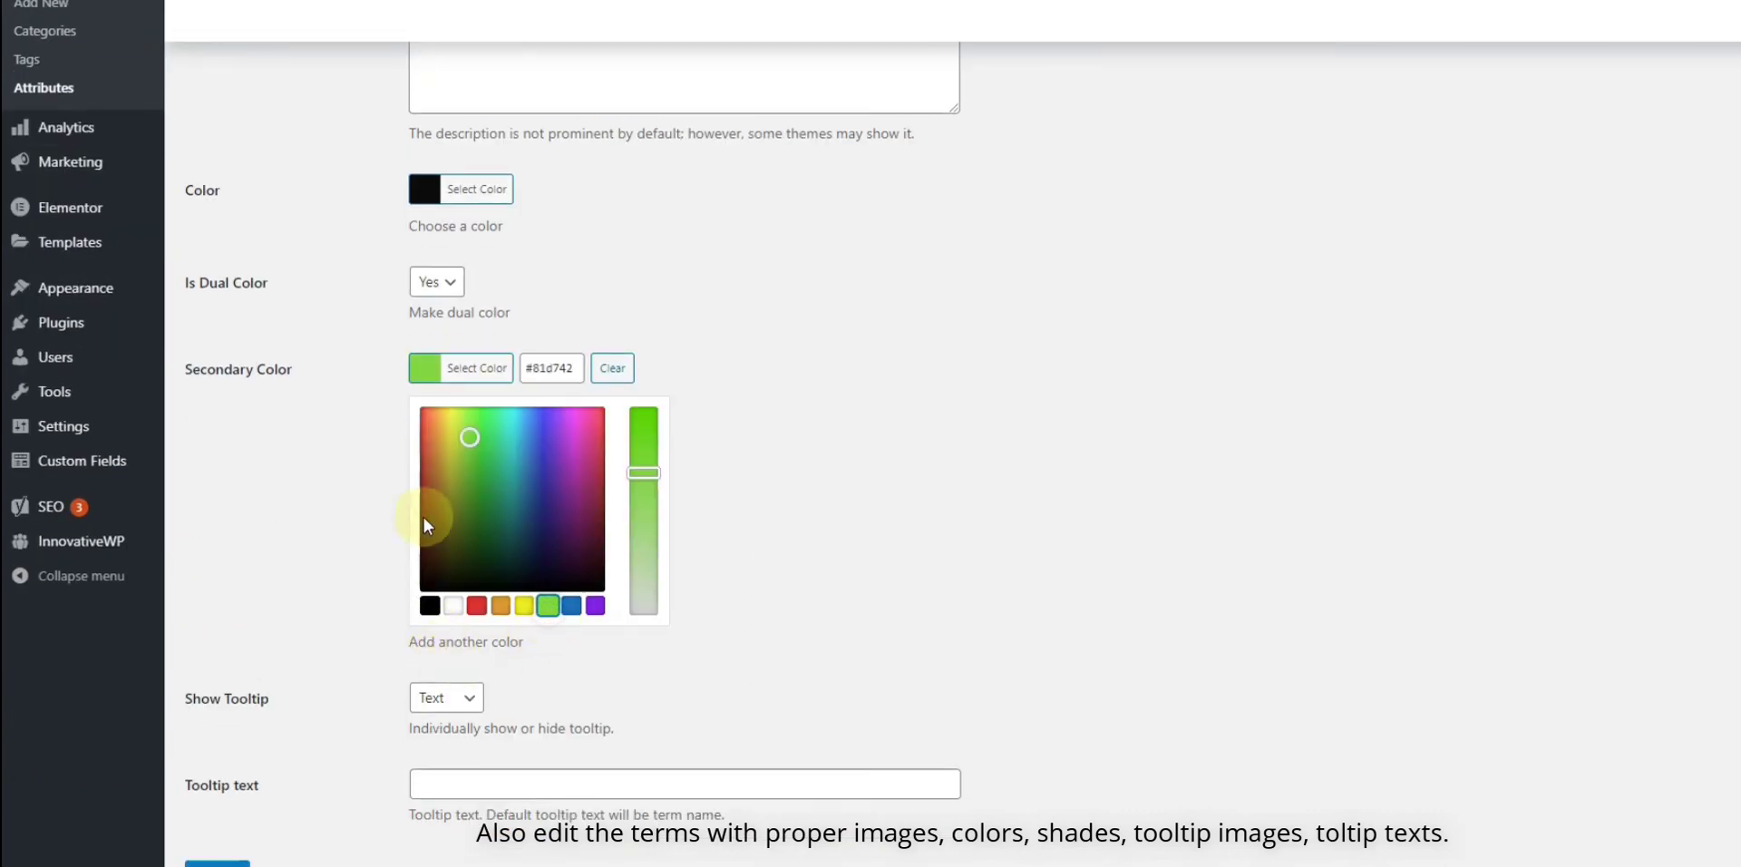
pyautogui.click(383, 500)
# - Set the Green shade's tooltip to Image, use the front-view blue watch picture from the media library, and save the update
pyautogui.click(461, 647)
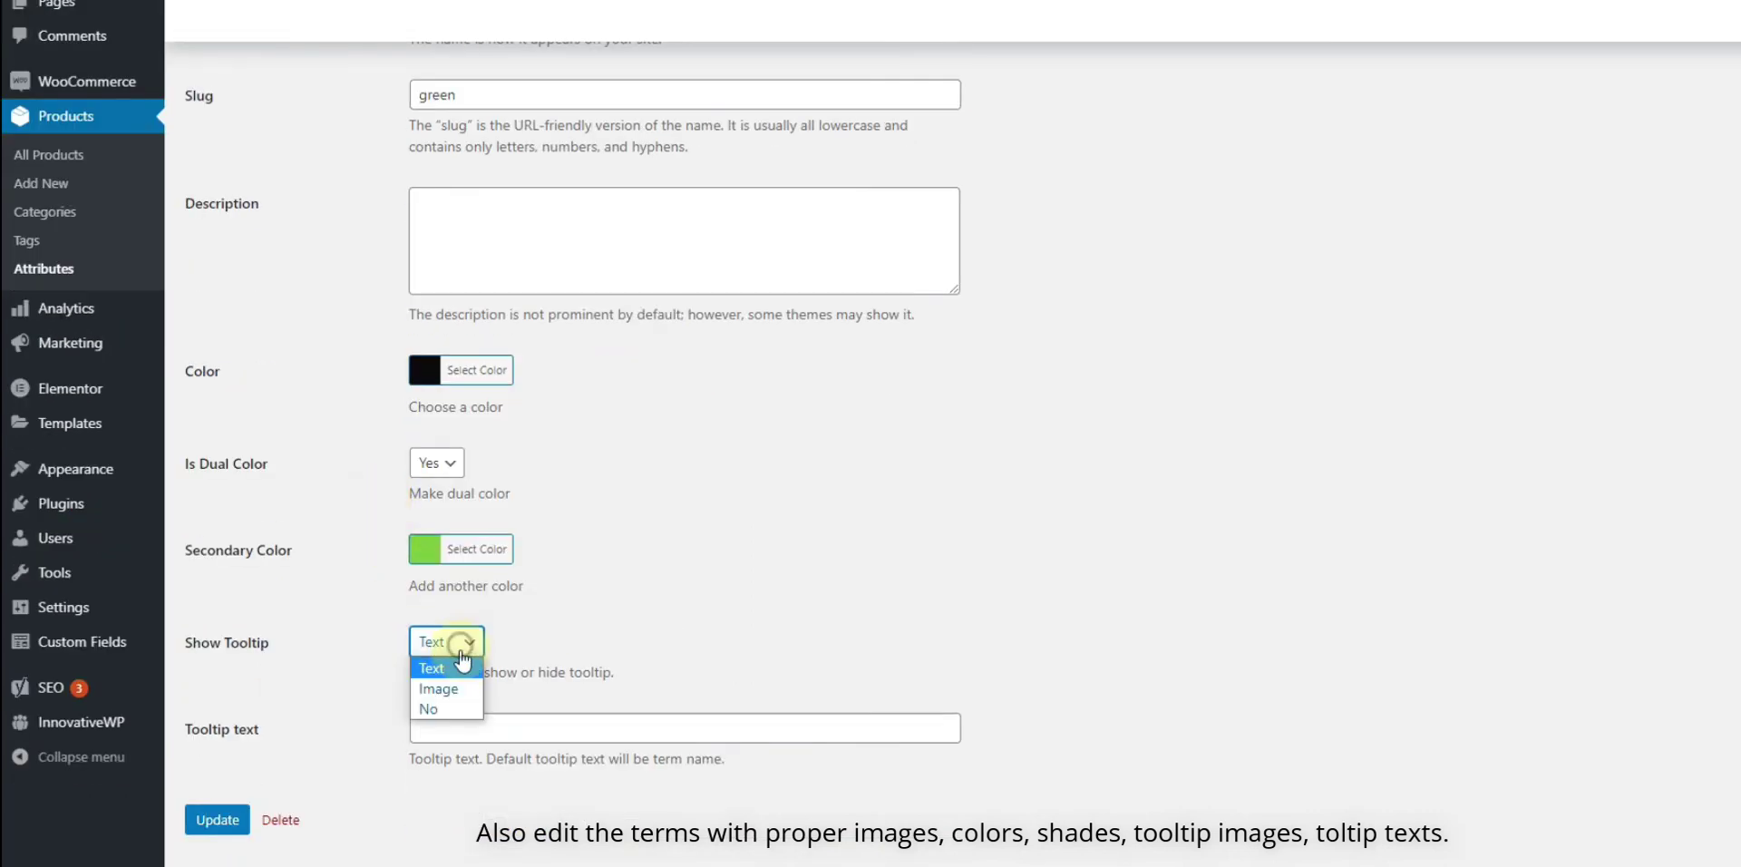
pyautogui.click(446, 678)
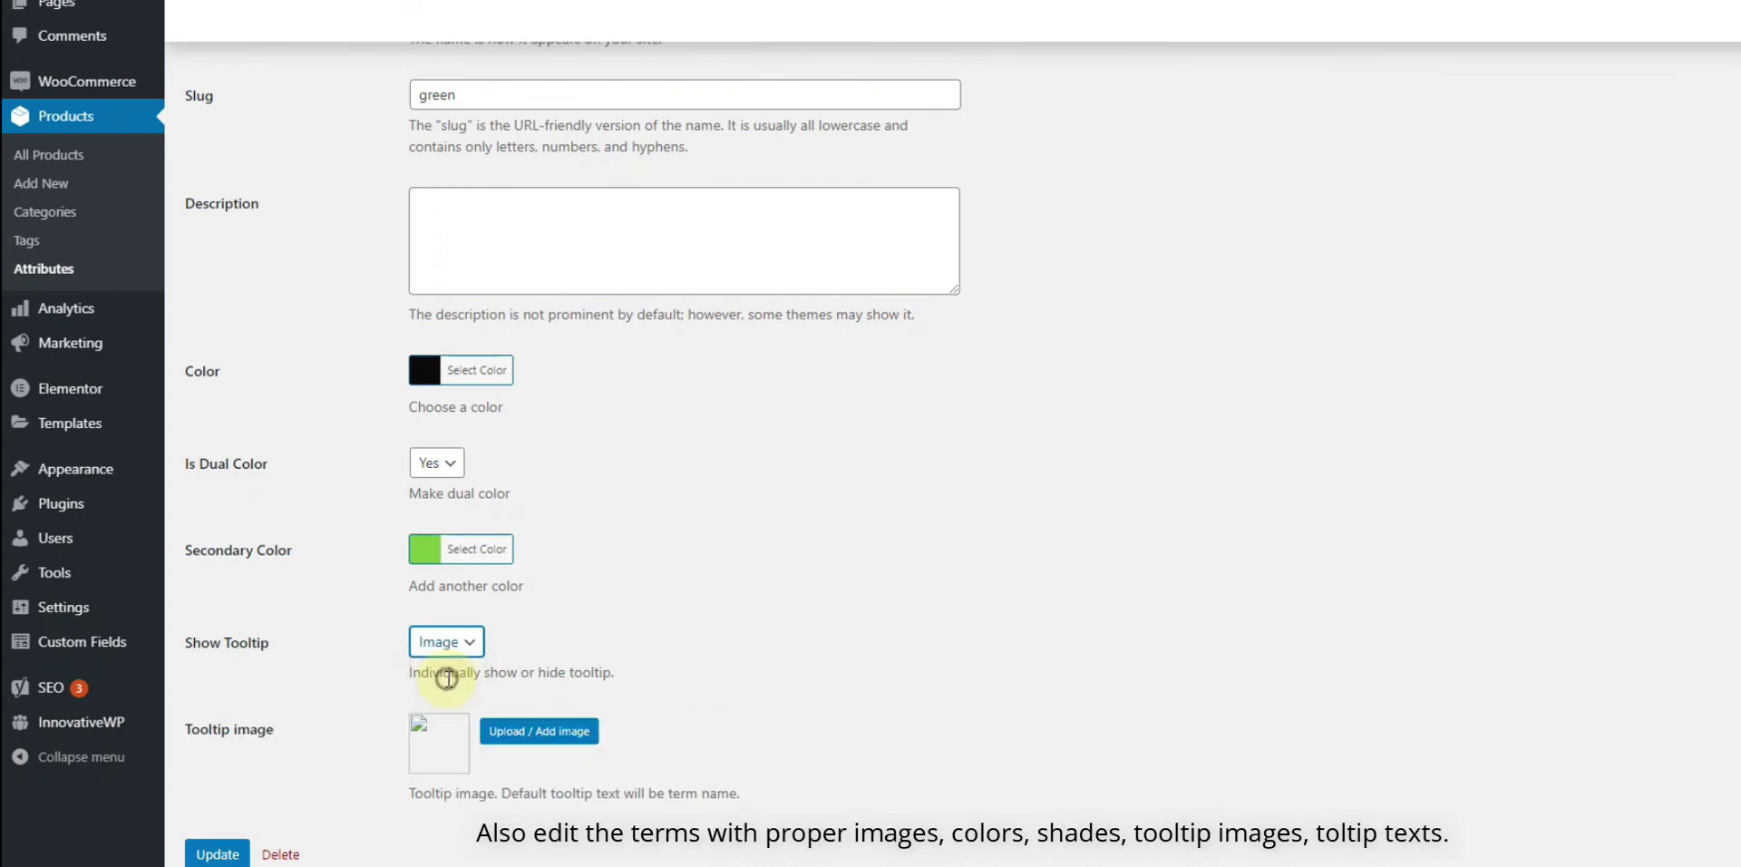
pyautogui.click(500, 726)
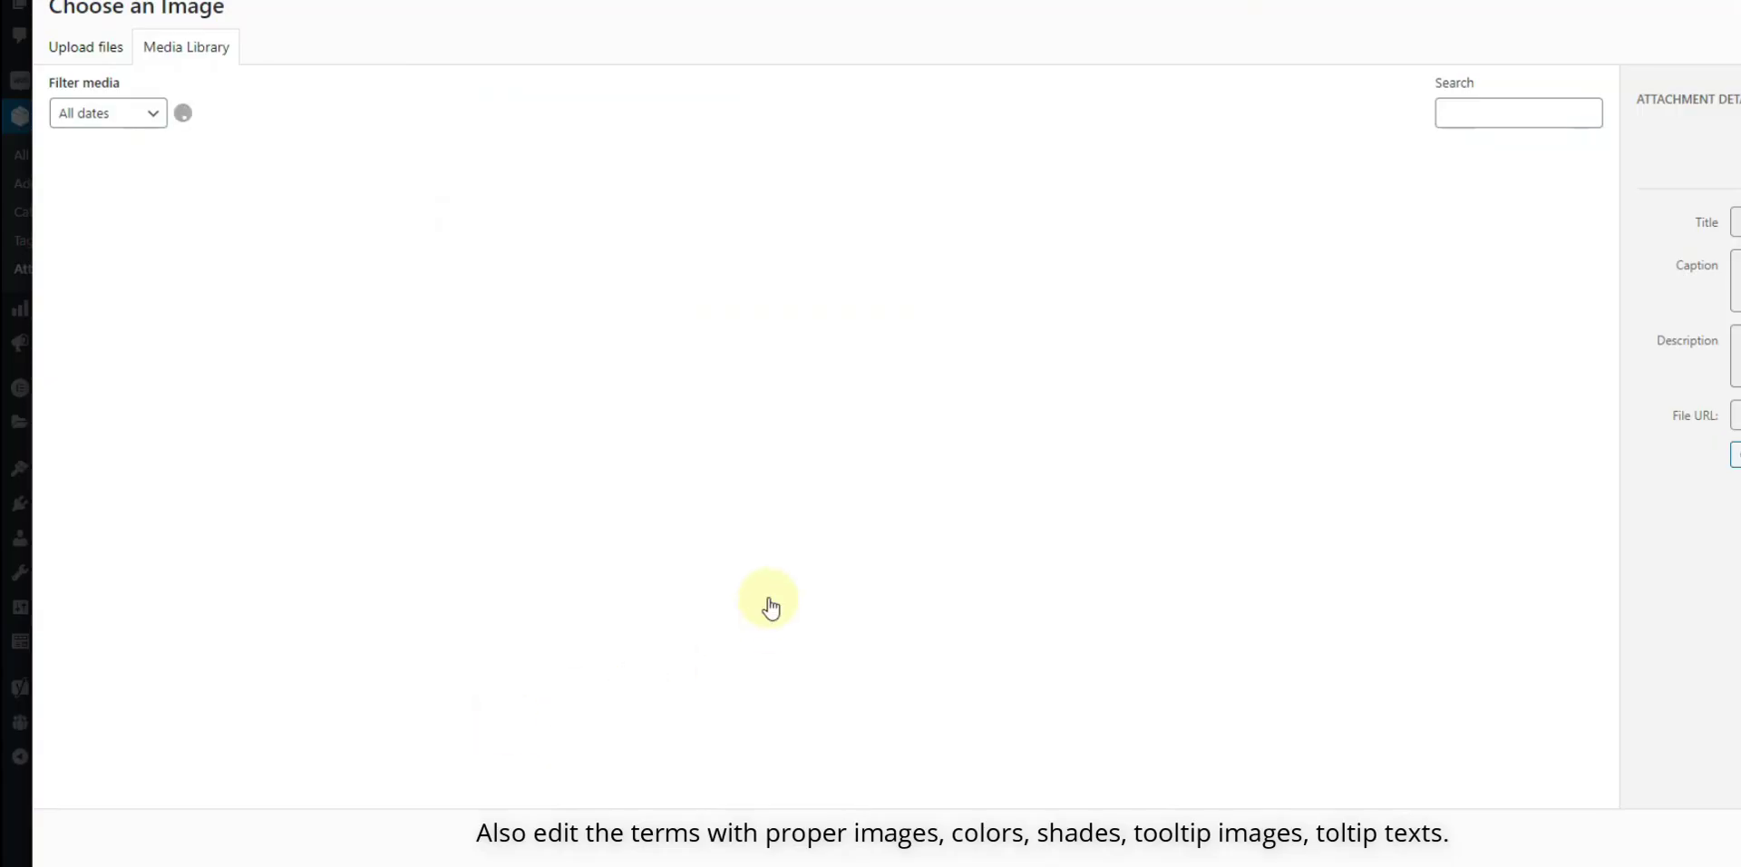
pyautogui.scroll(-5, 691, 549)
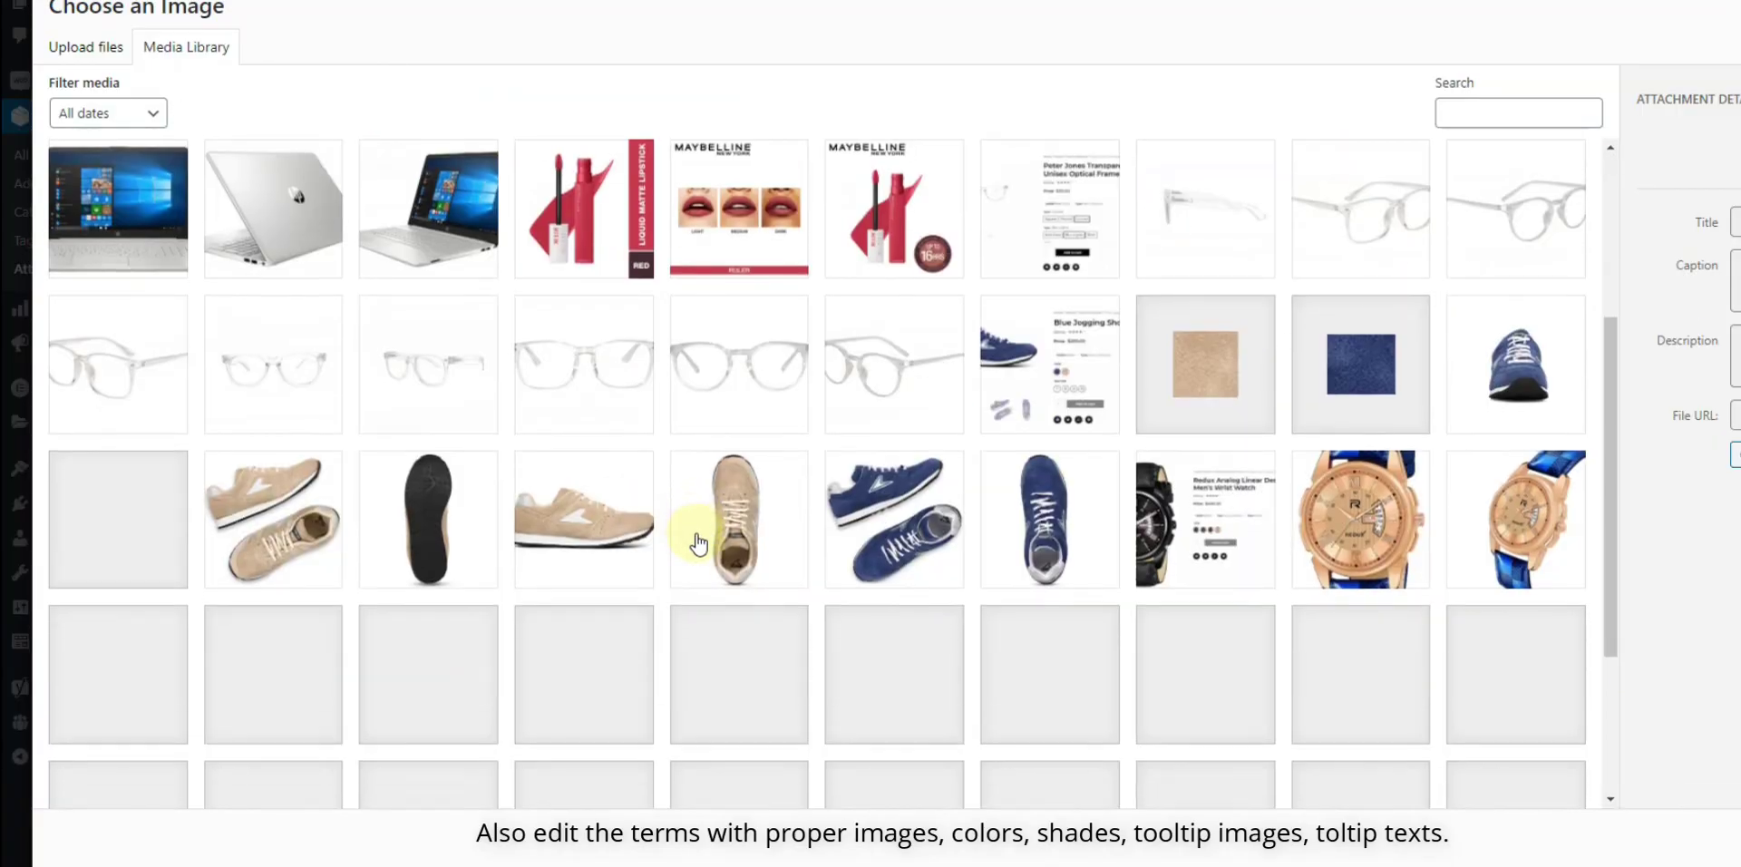
pyautogui.scroll(-4, 698, 543)
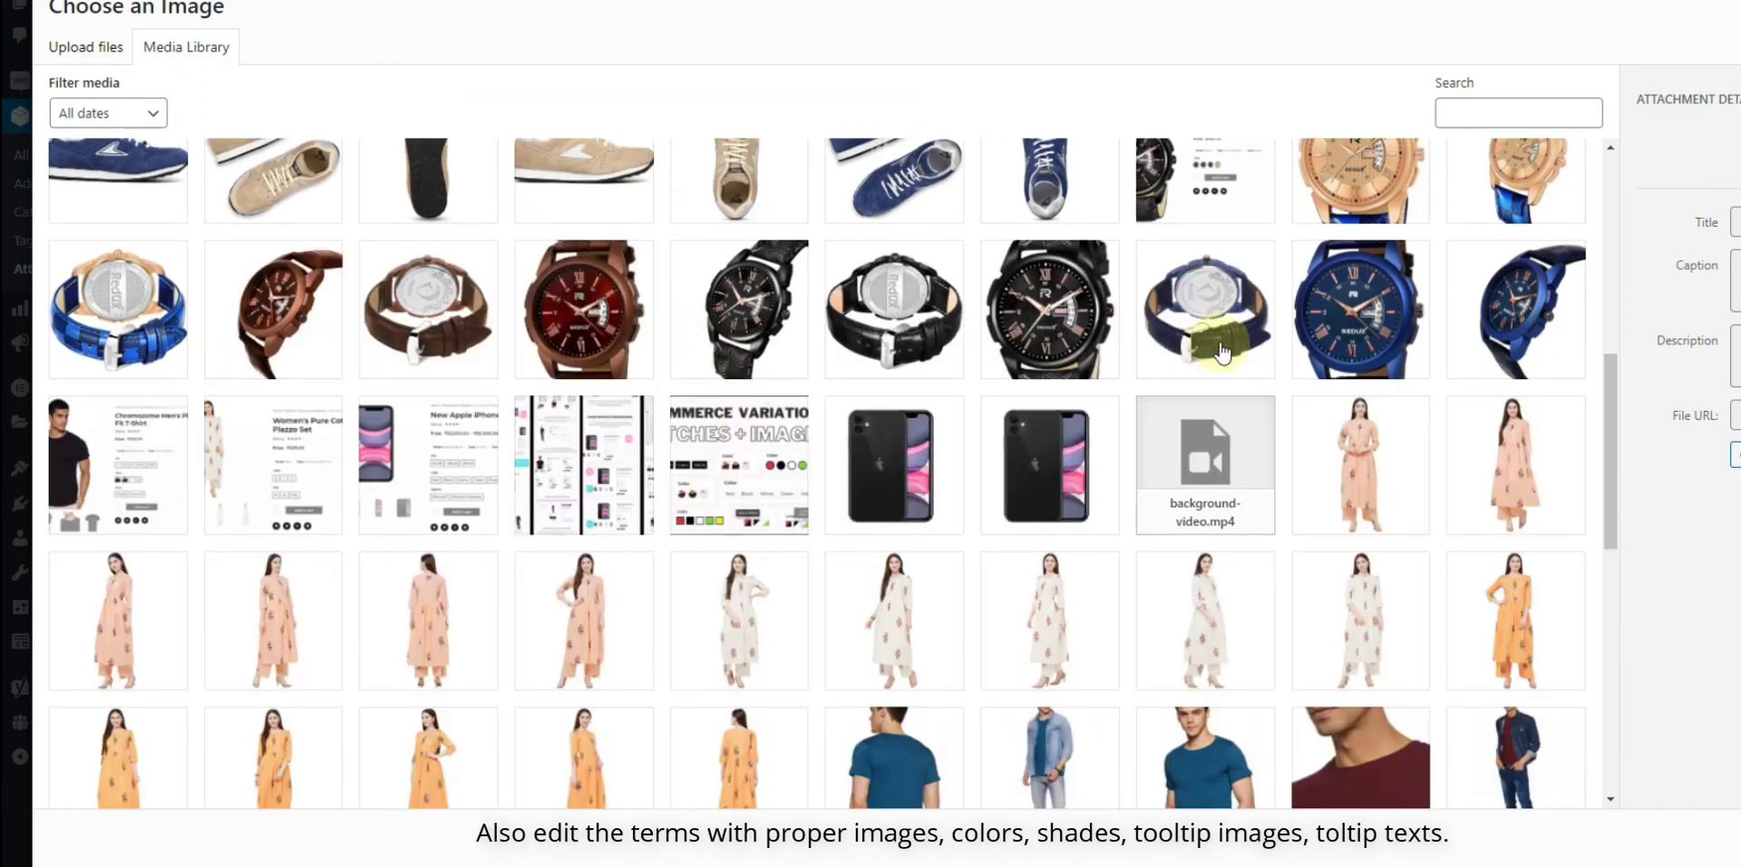
pyautogui.click(1337, 338)
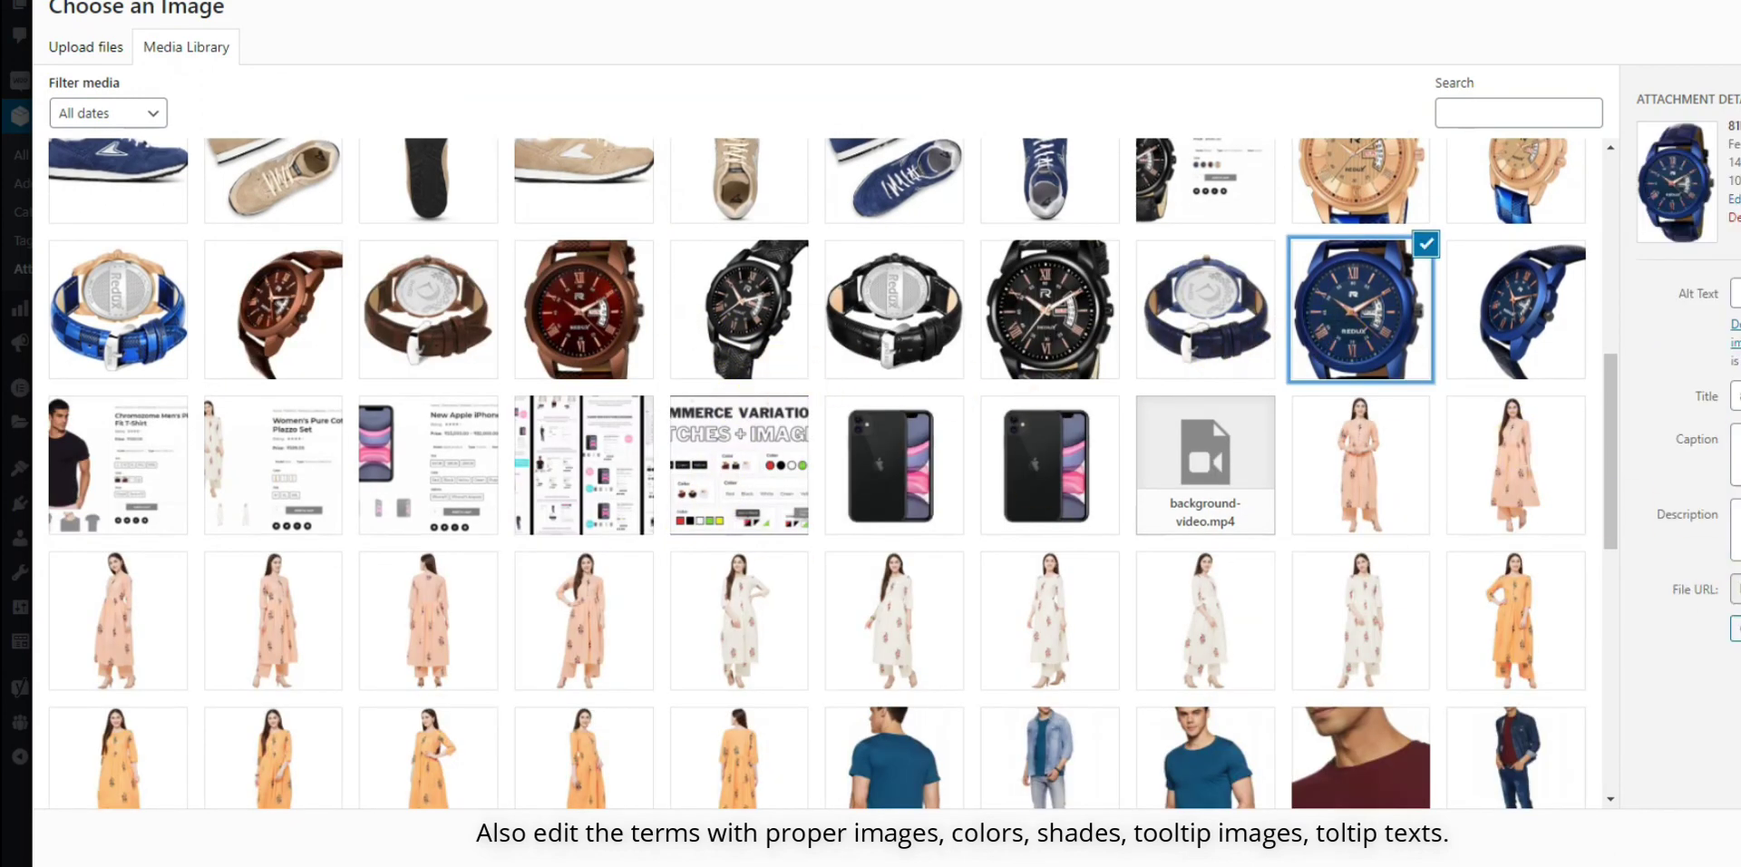
pyautogui.click(1668, 853)
pyautogui.scroll(-1, 726, 583)
pyautogui.click(225, 821)
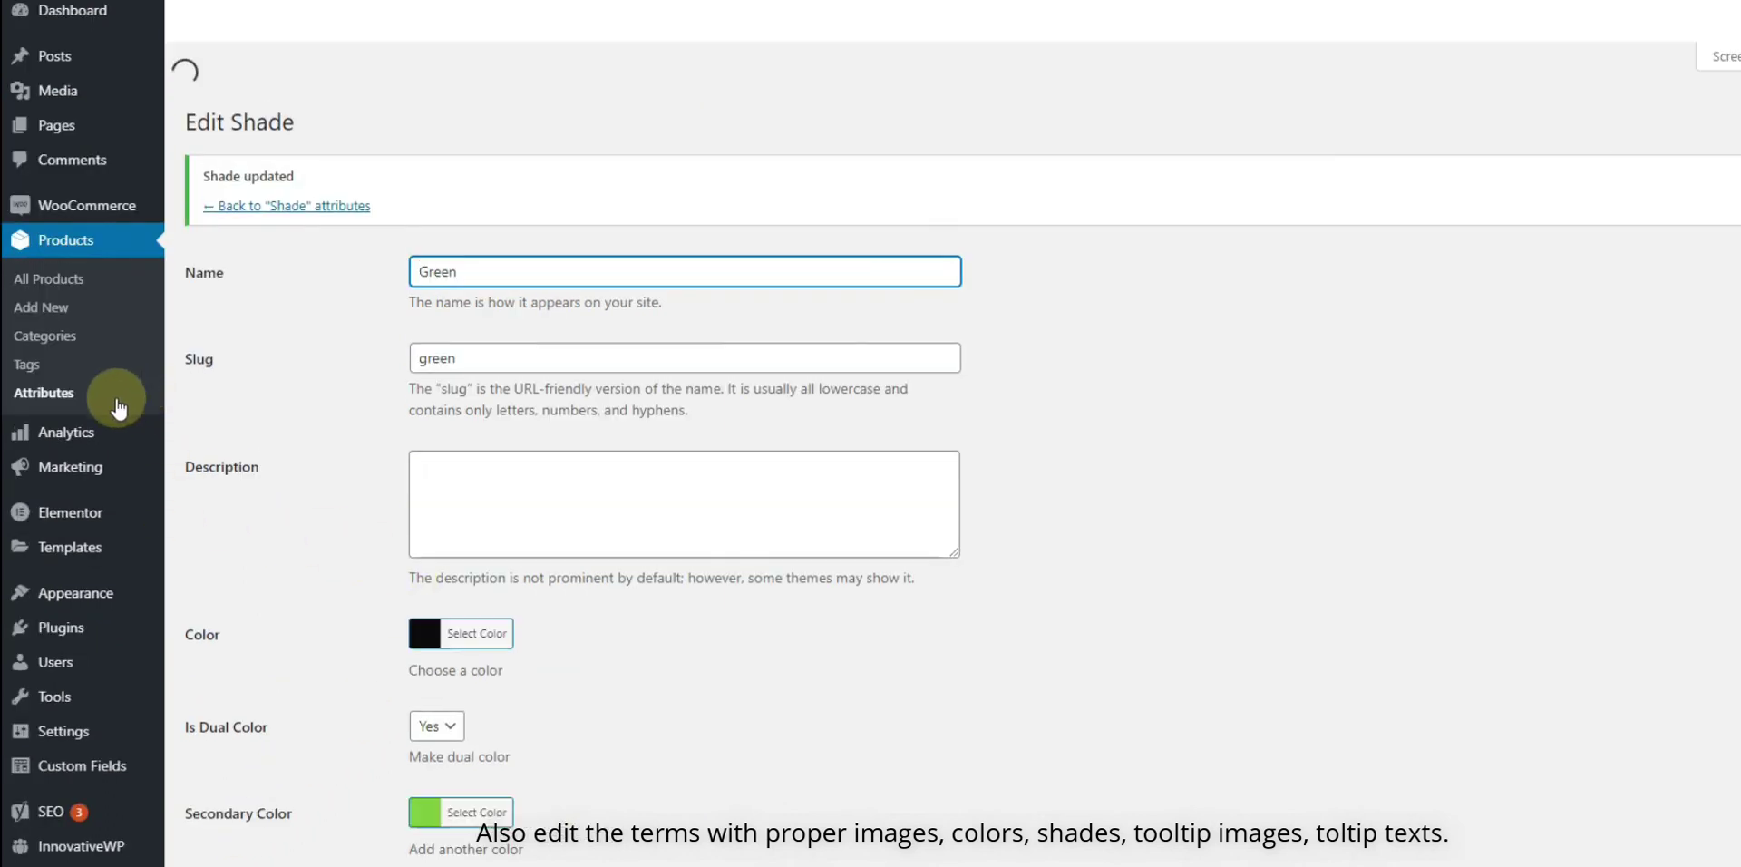
# - Open the Shade attribute's Grey term and set its primary color to #0a0a0a
pyautogui.click(58, 400)
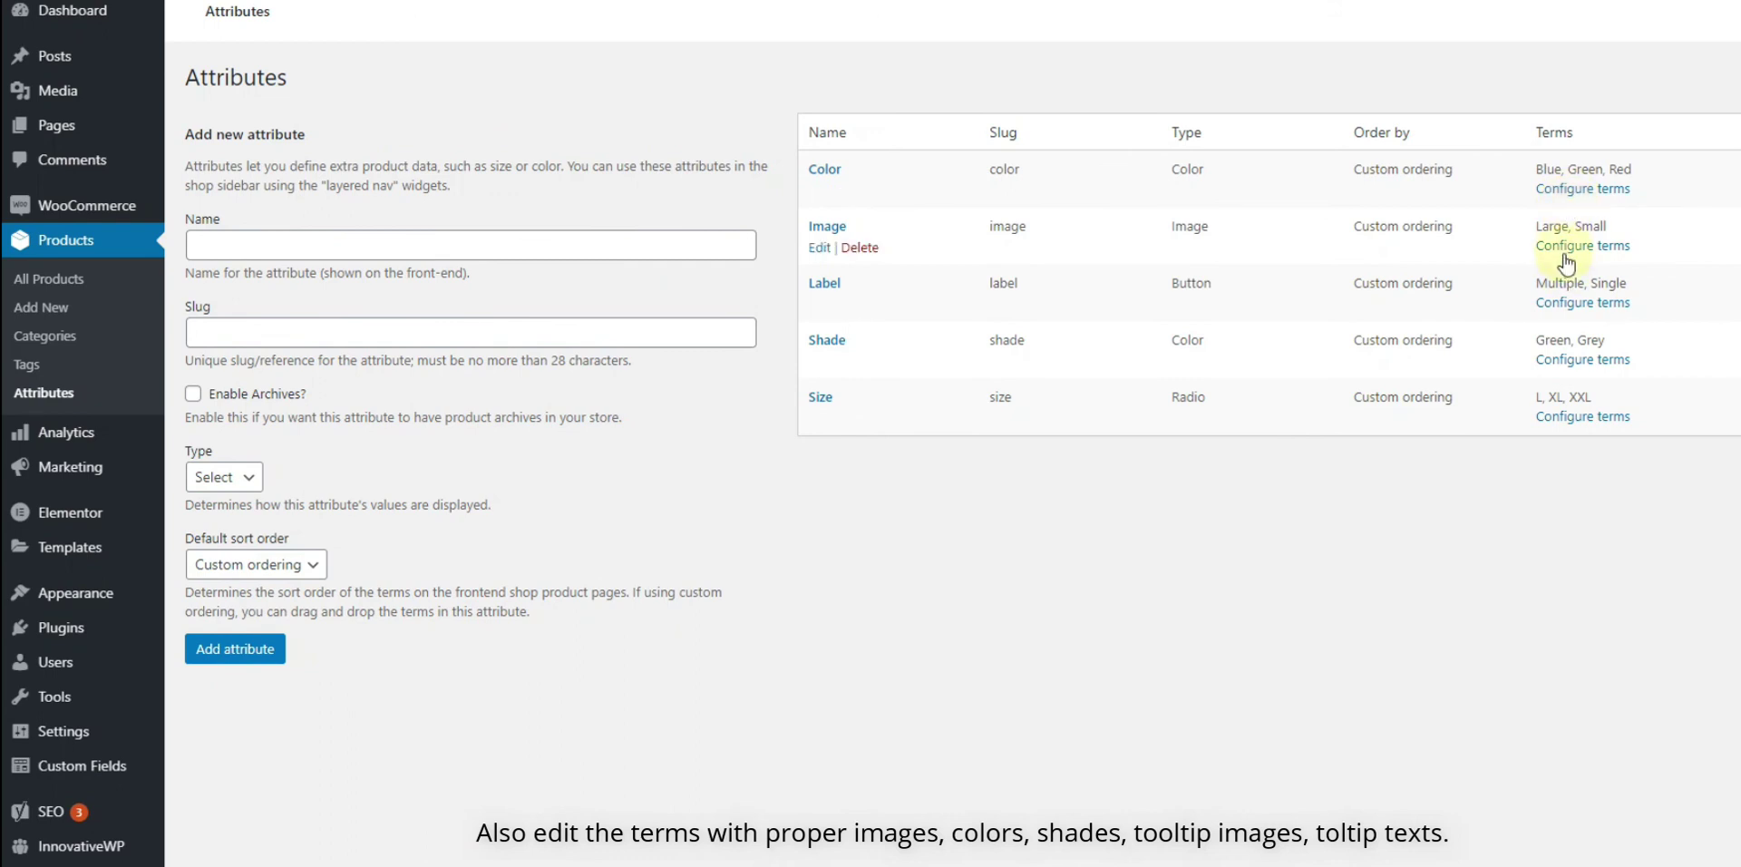
pyautogui.click(1575, 361)
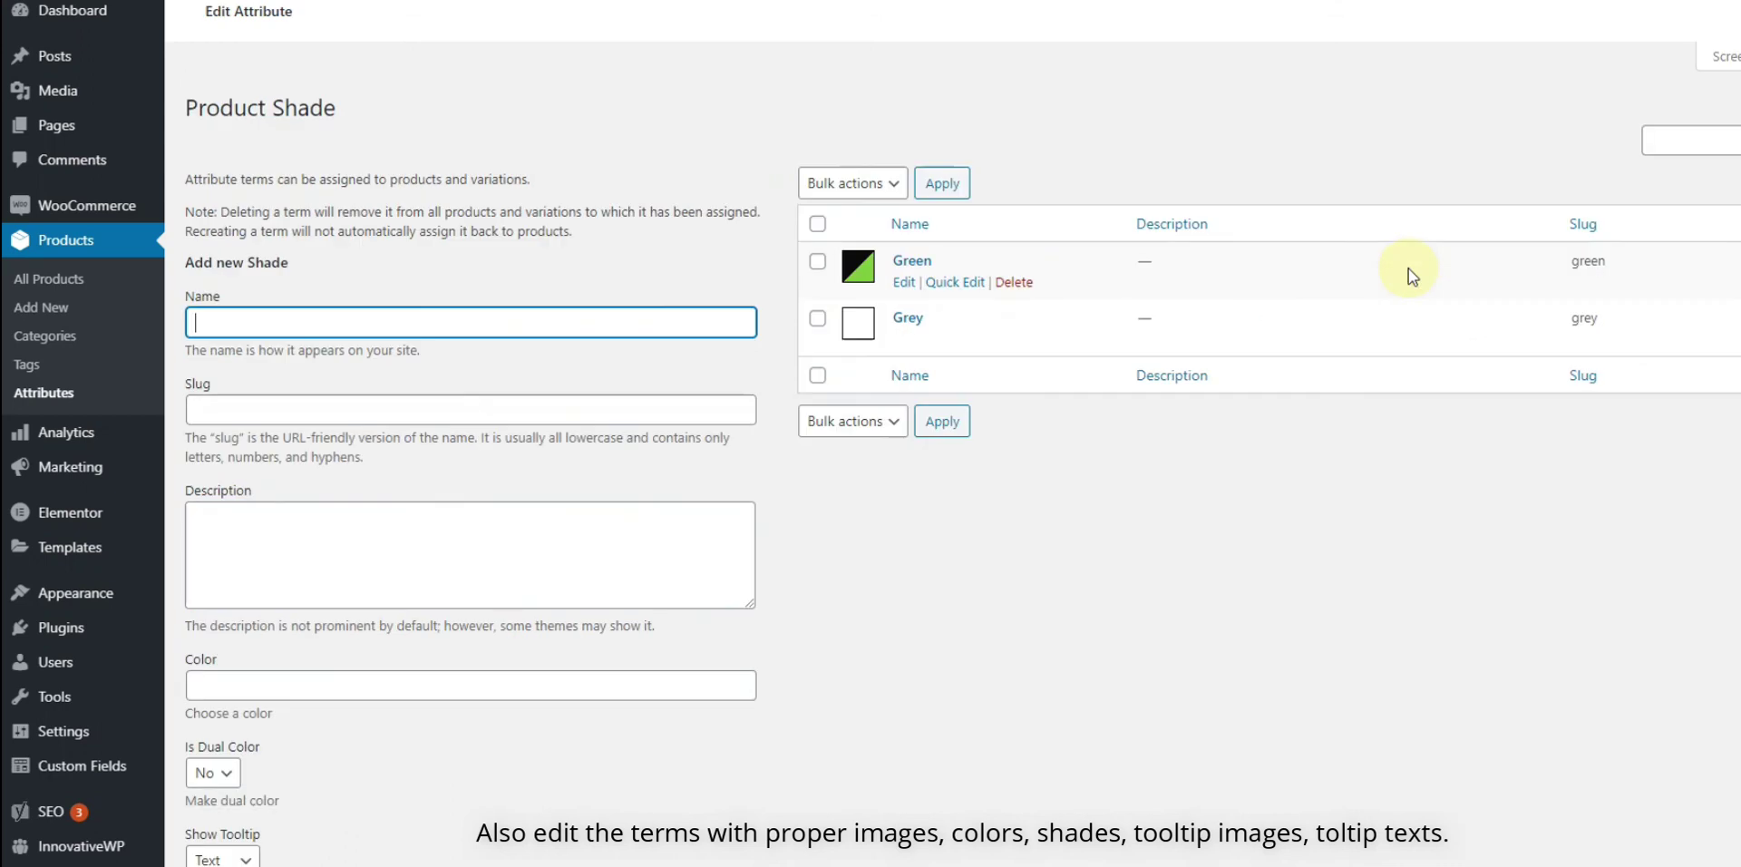
pyautogui.scroll(-1, 1408, 269)
pyautogui.click(905, 338)
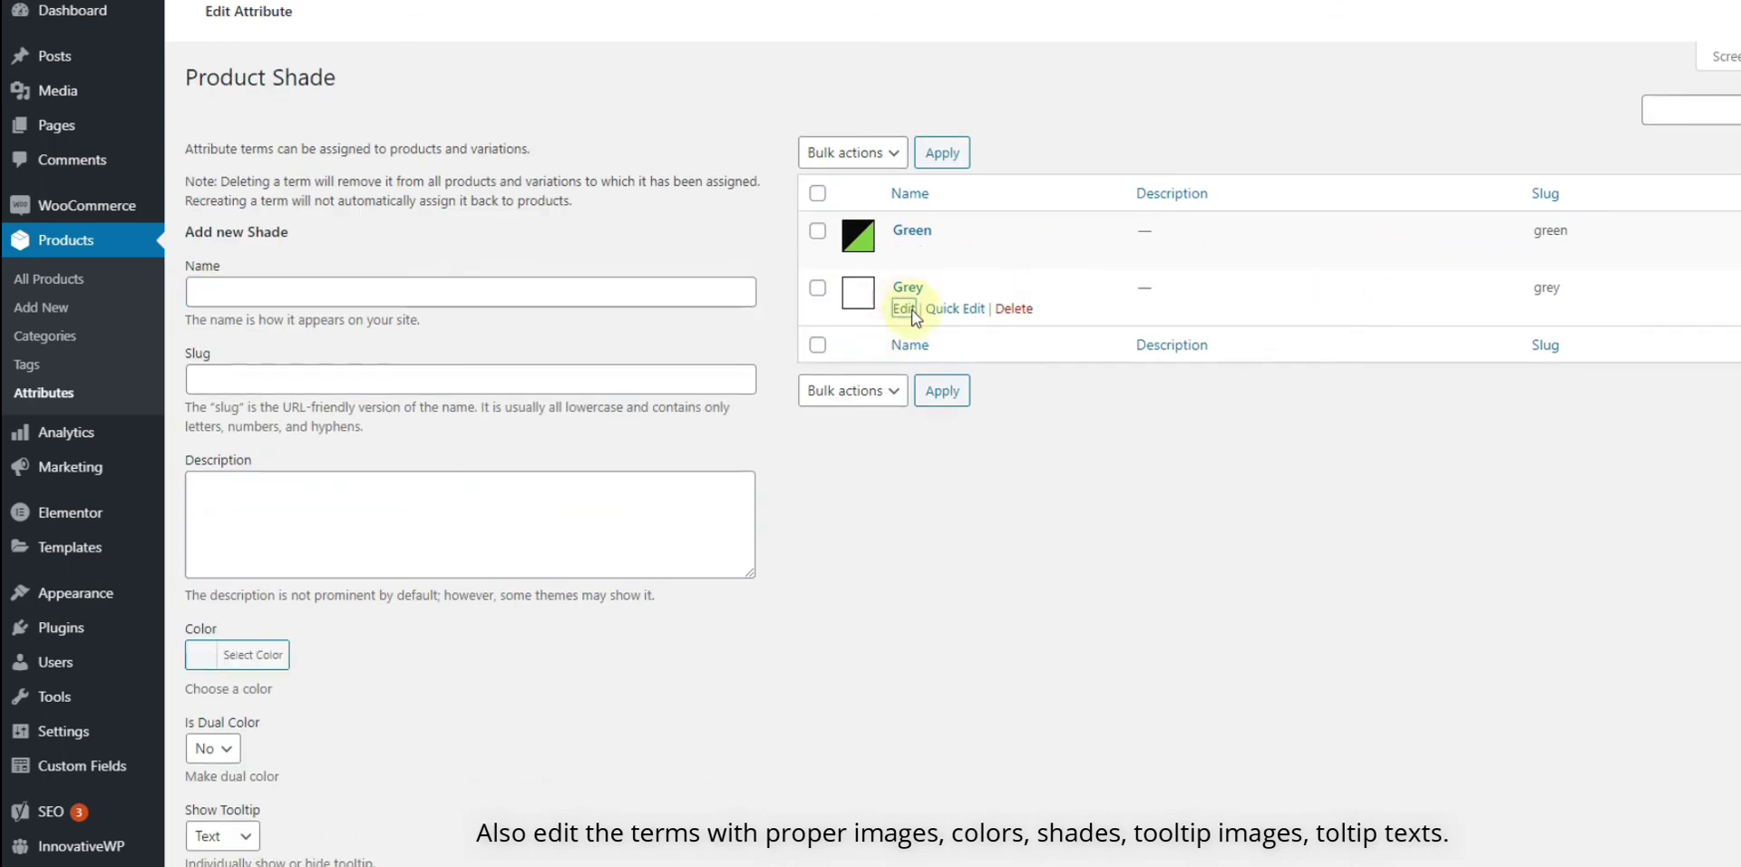
pyautogui.scroll(-2, 449, 481)
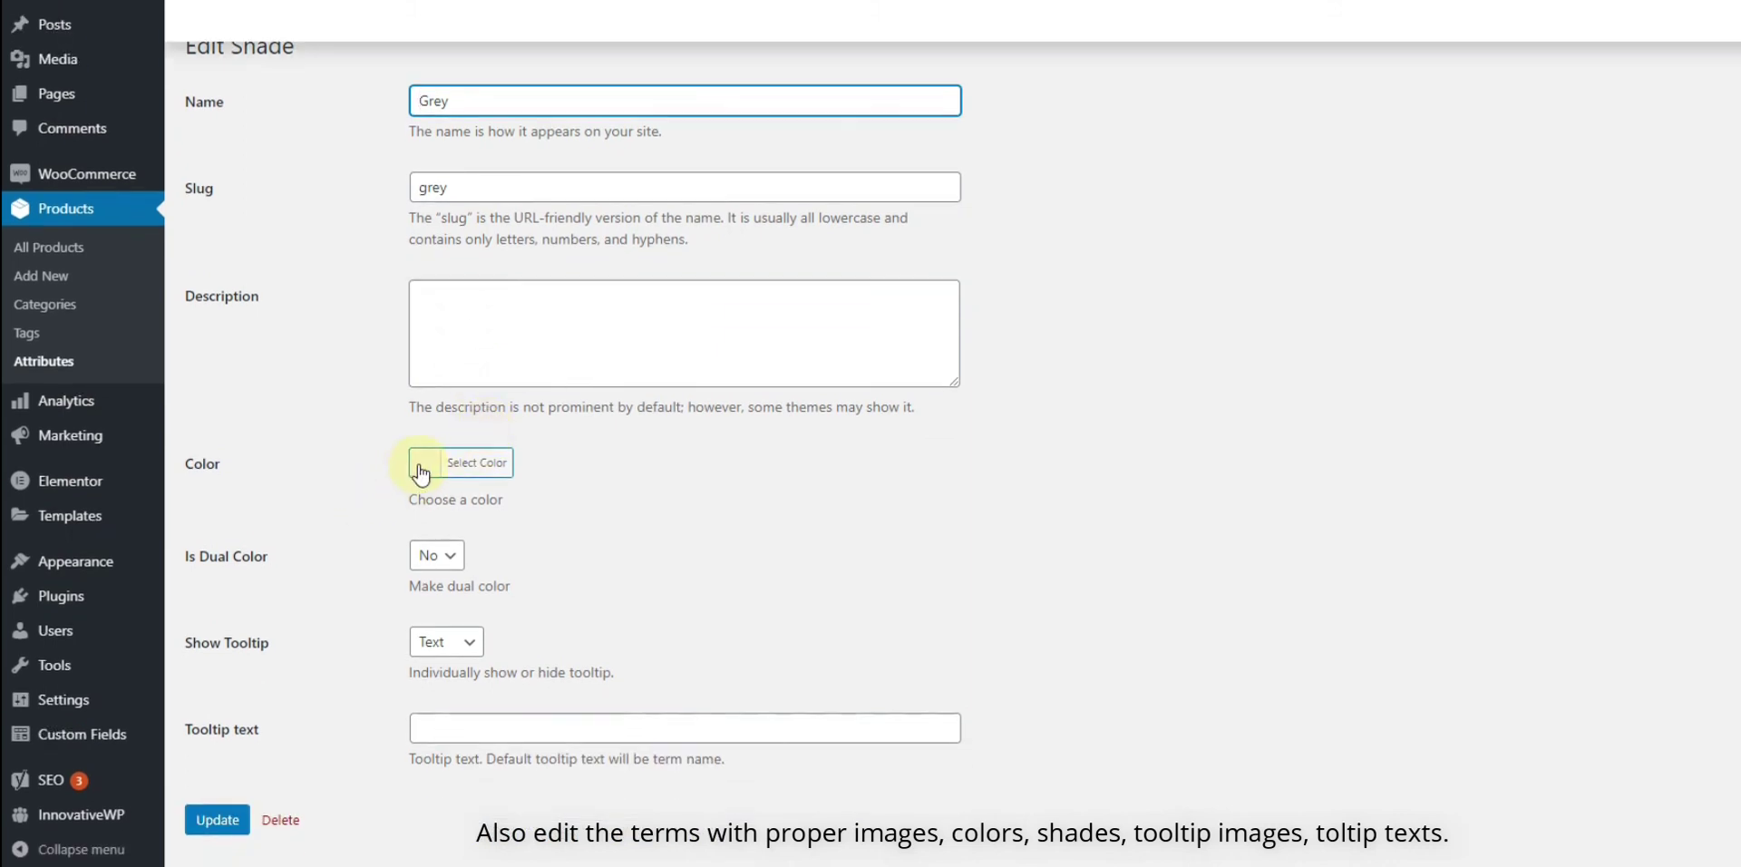
pyautogui.click(422, 465)
pyautogui.click(490, 659)
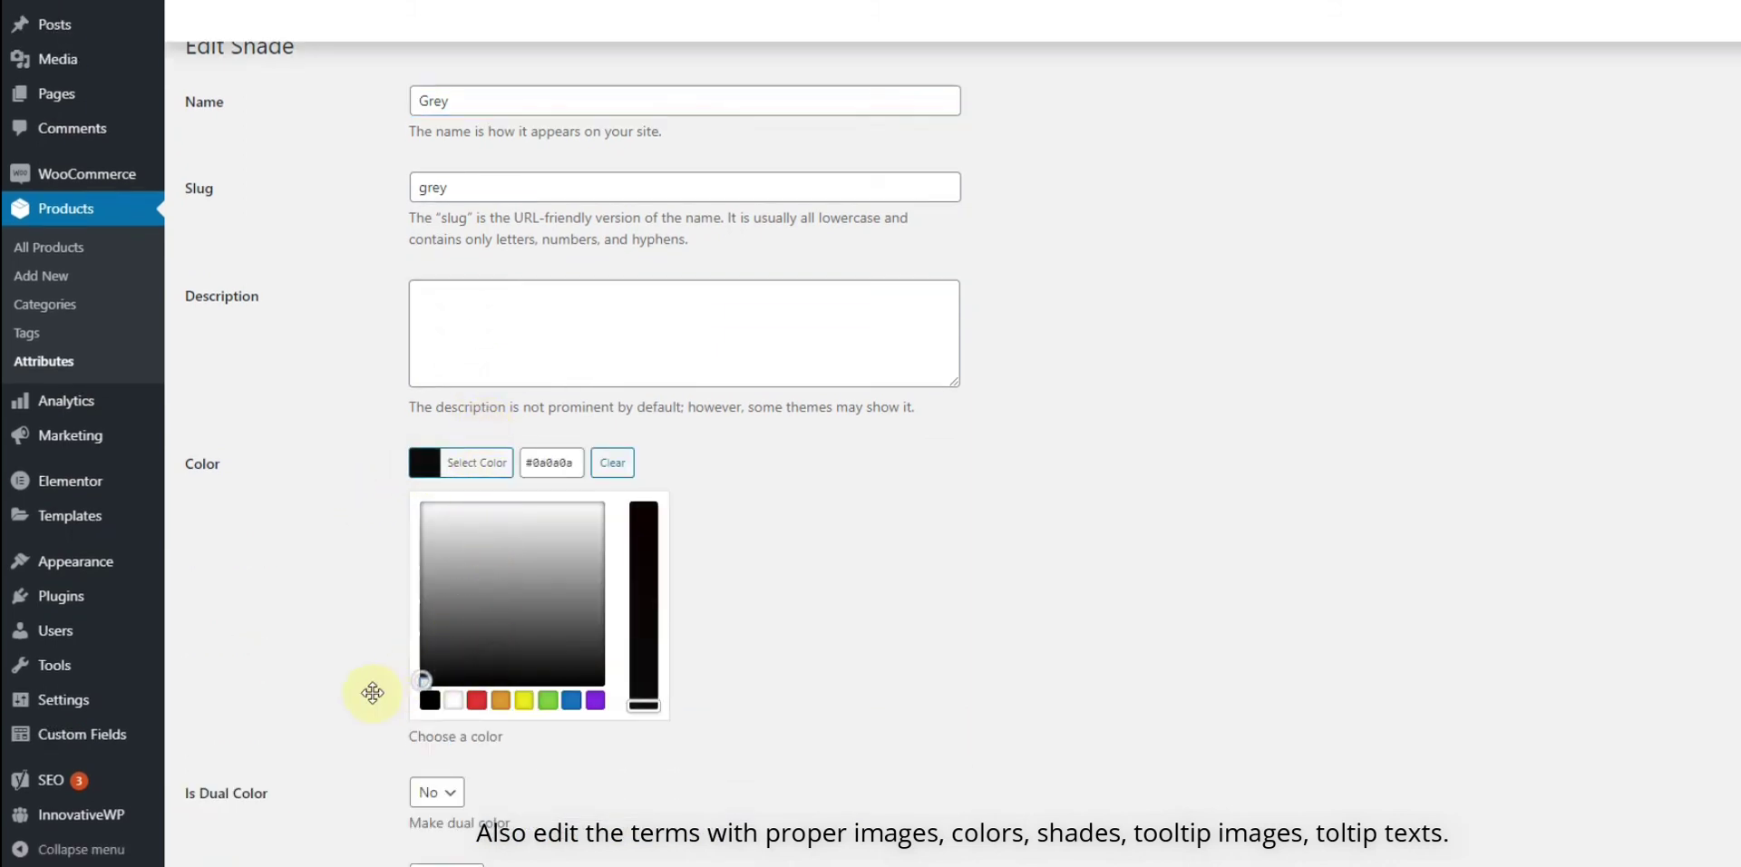
pyautogui.click(381, 684)
# - Make the Grey shade a dual color with secondary color #b7b7b7 and save the update
pyautogui.click(436, 602)
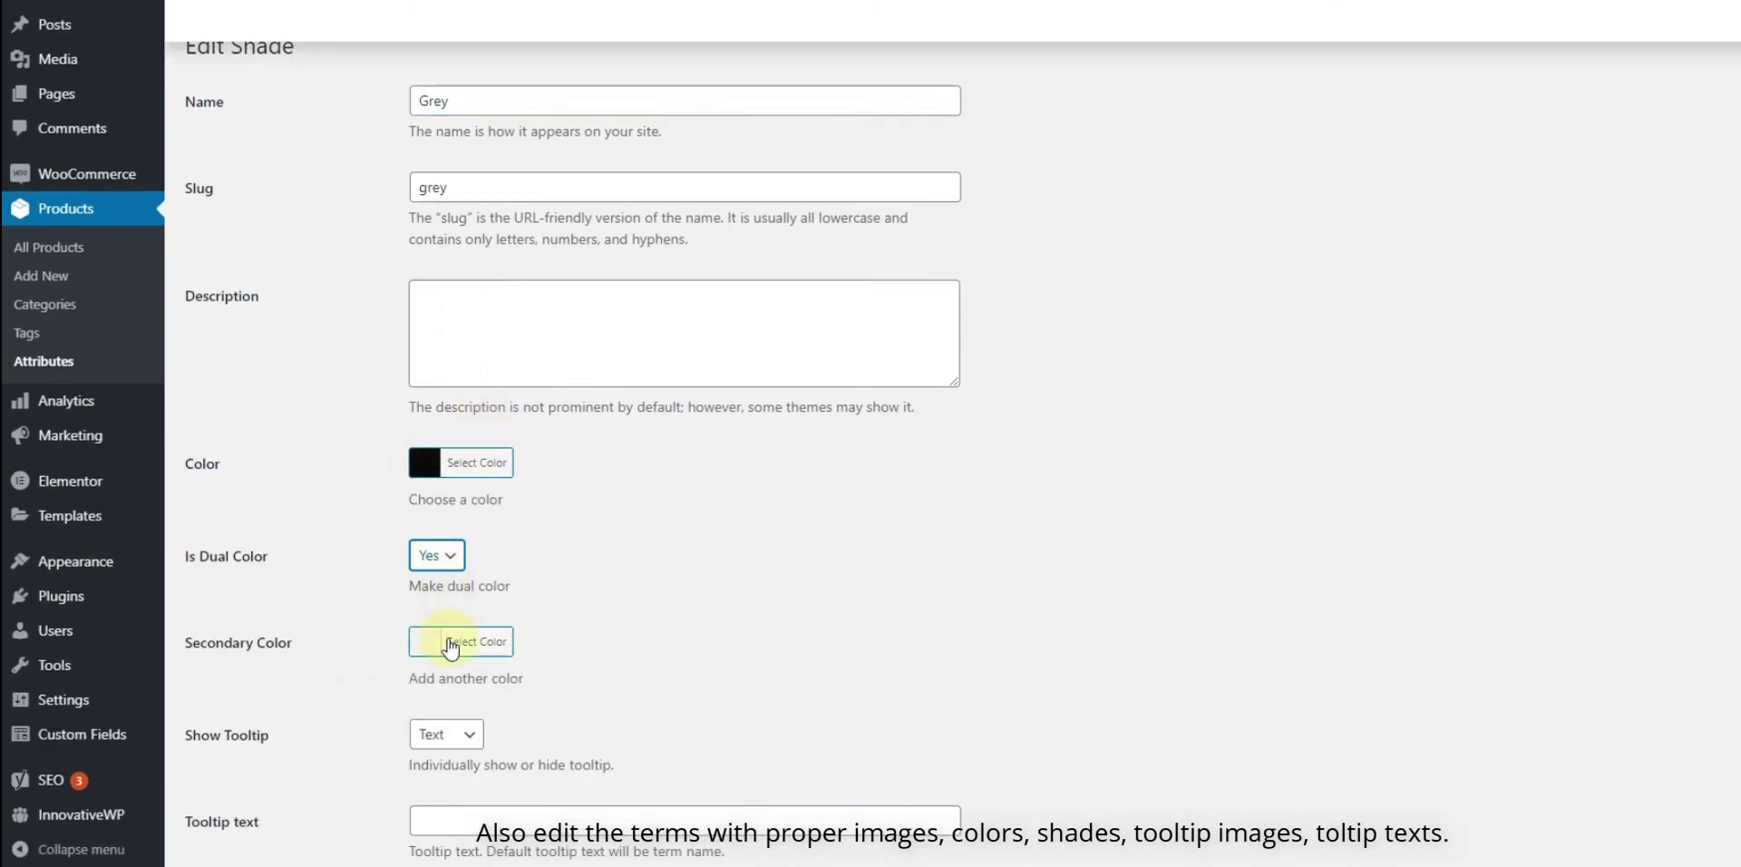
pyautogui.click(446, 644)
pyautogui.moveTo(518, 682); pyautogui.dragTo(411, 731)
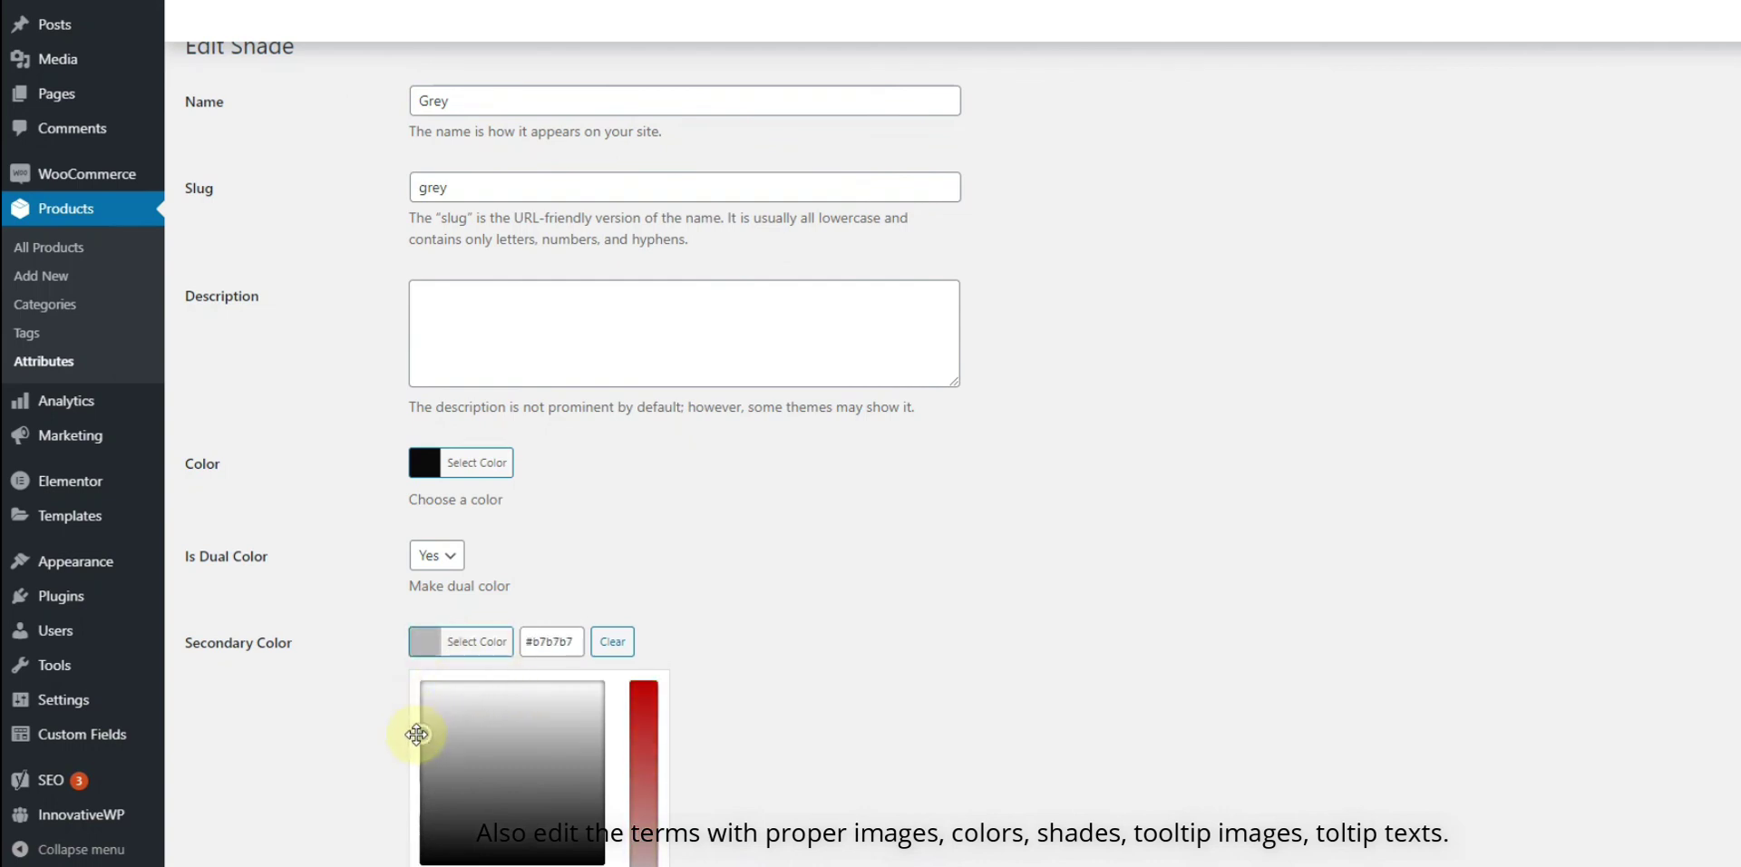
pyautogui.click(335, 711)
pyautogui.scroll(-1, 292, 687)
pyautogui.click(207, 824)
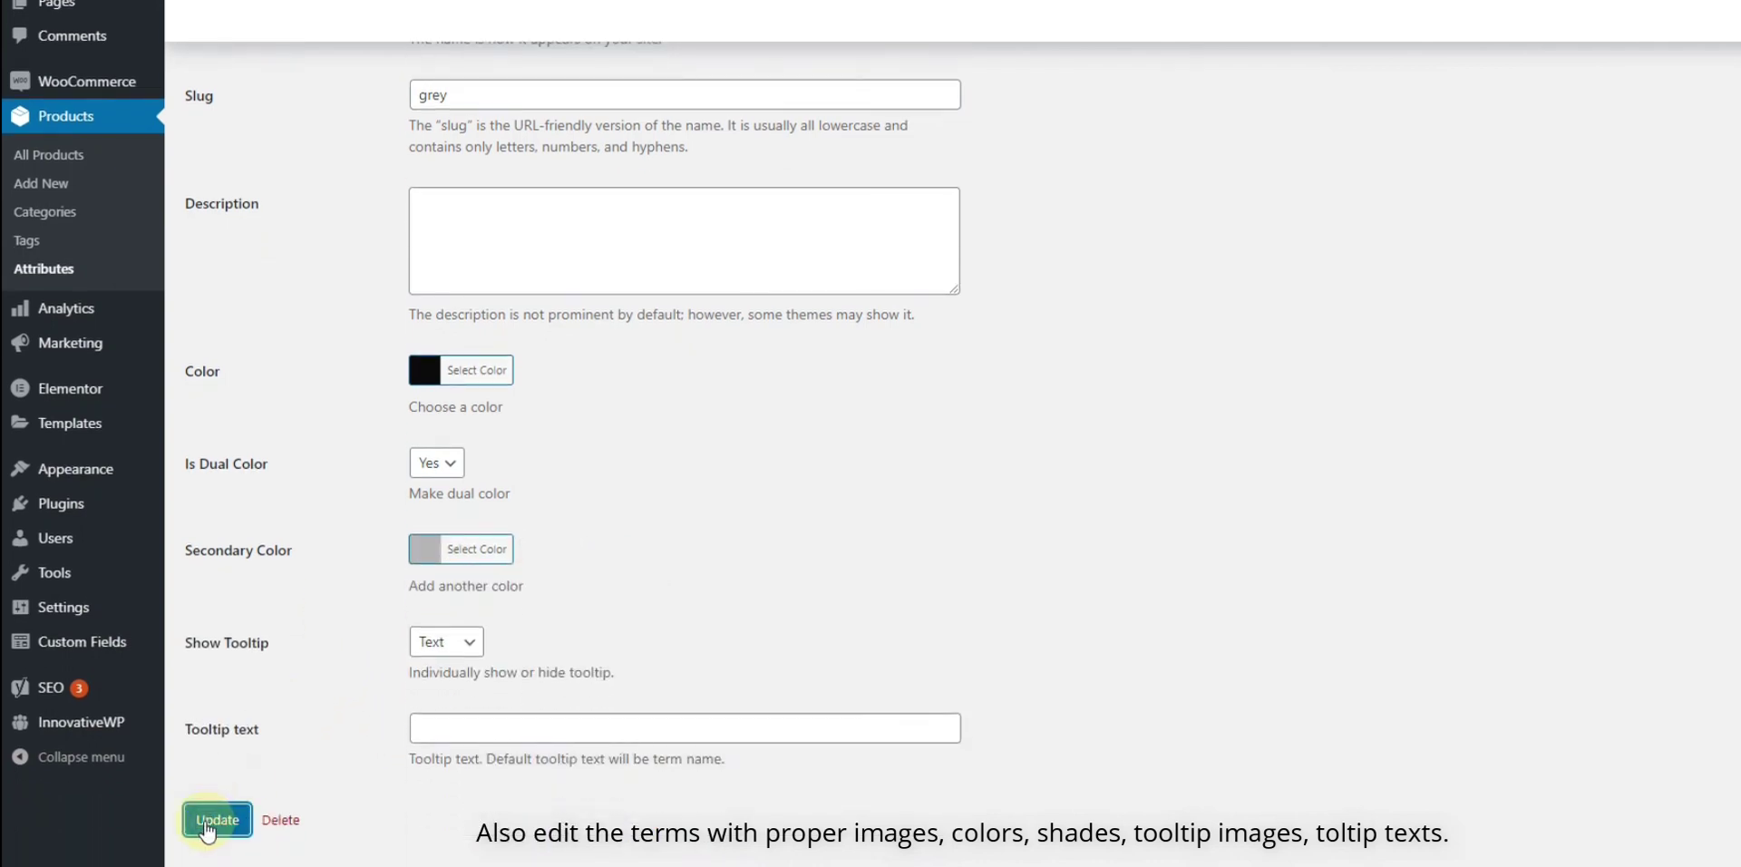